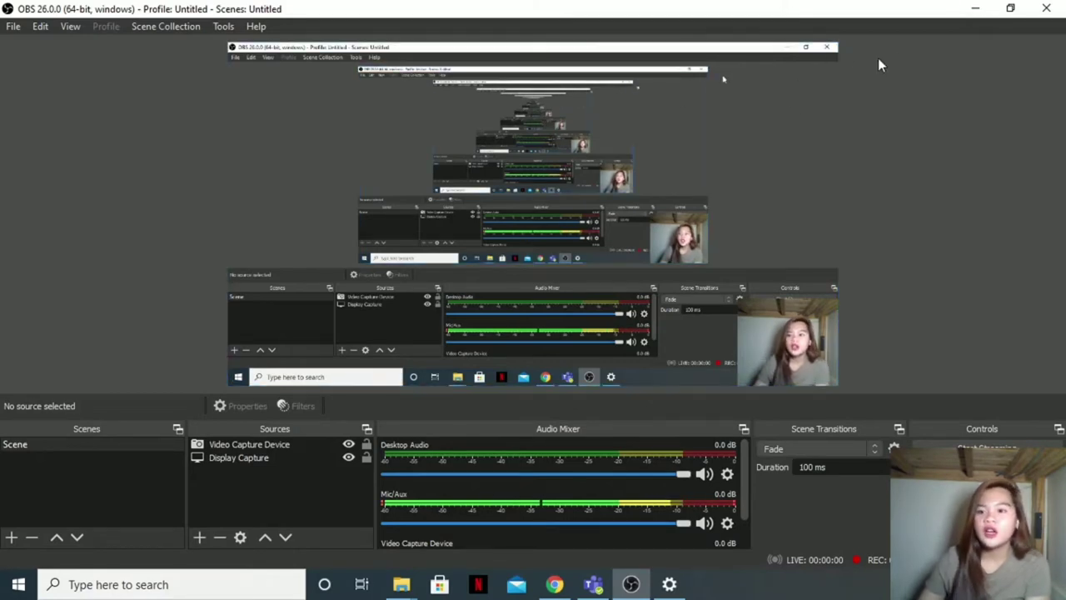
Step: Minimize OBS Studio so the browser is in front
{"action": "left_click", "coordinate": [975, 8]}
{"action": "left_click", "coordinate": [748, 204]}
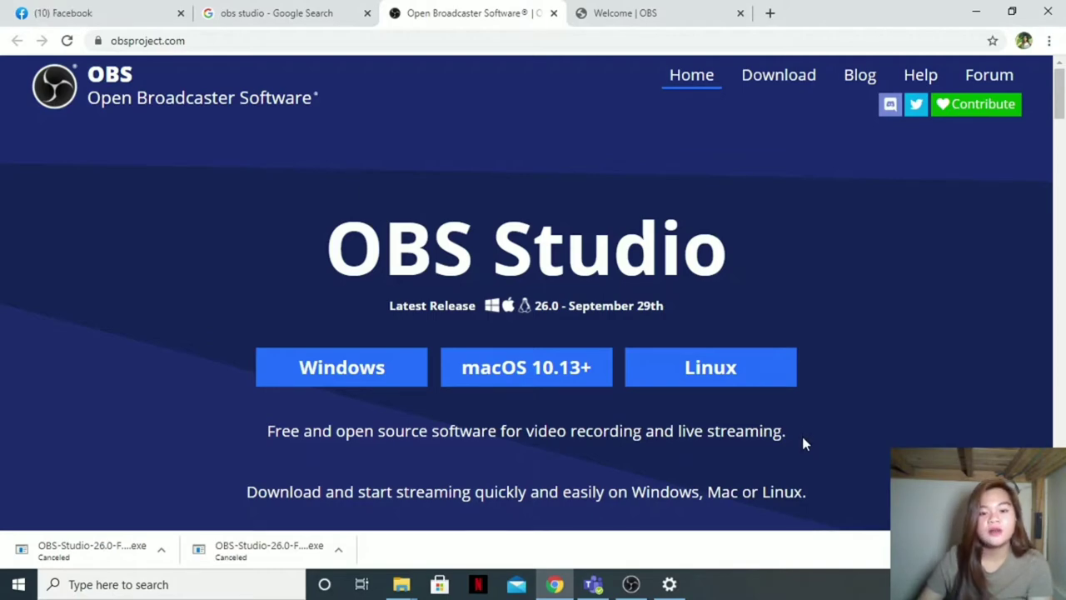
{"action": "left_click", "coordinate": [633, 586]}
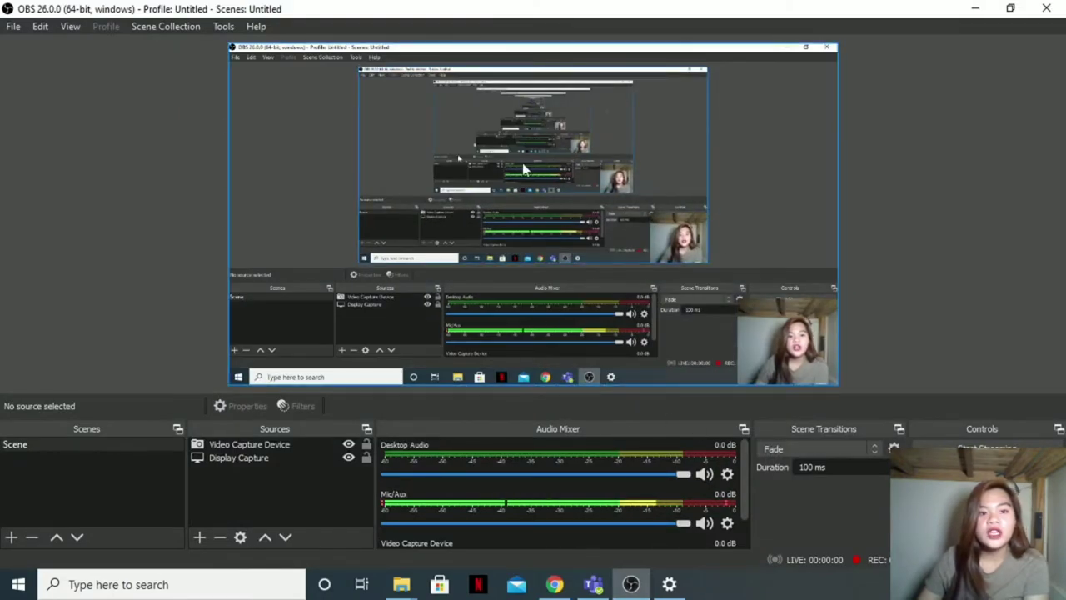
{"action": "left_click", "coordinate": [976, 10]}
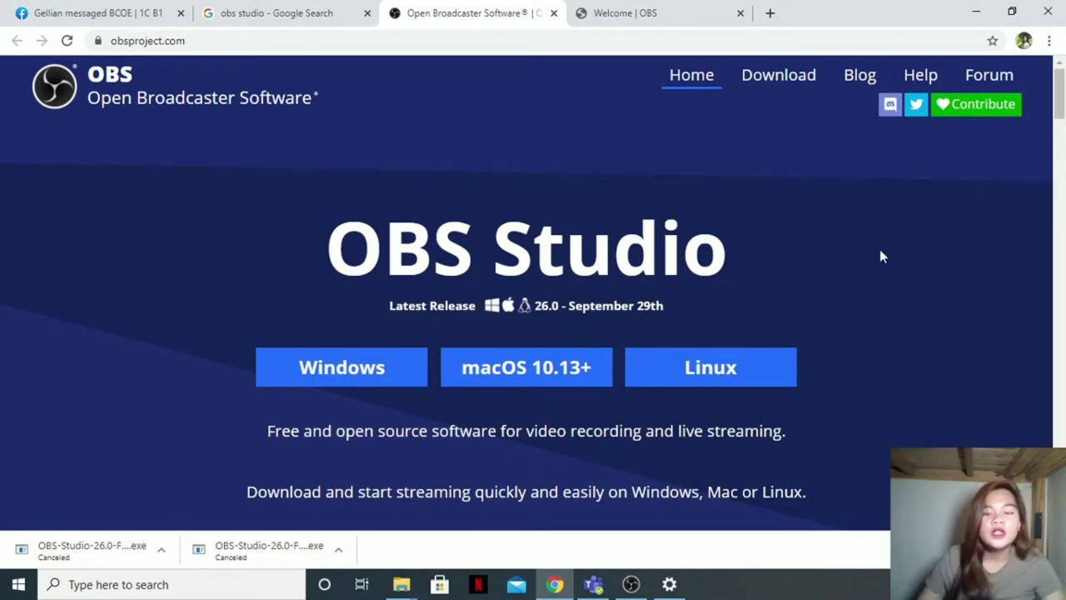
Step: Start the OBS Studio Windows download, cancel it, close the Welcome tab and minimize Chrome
{"action": "left_click", "coordinate": [390, 368]}
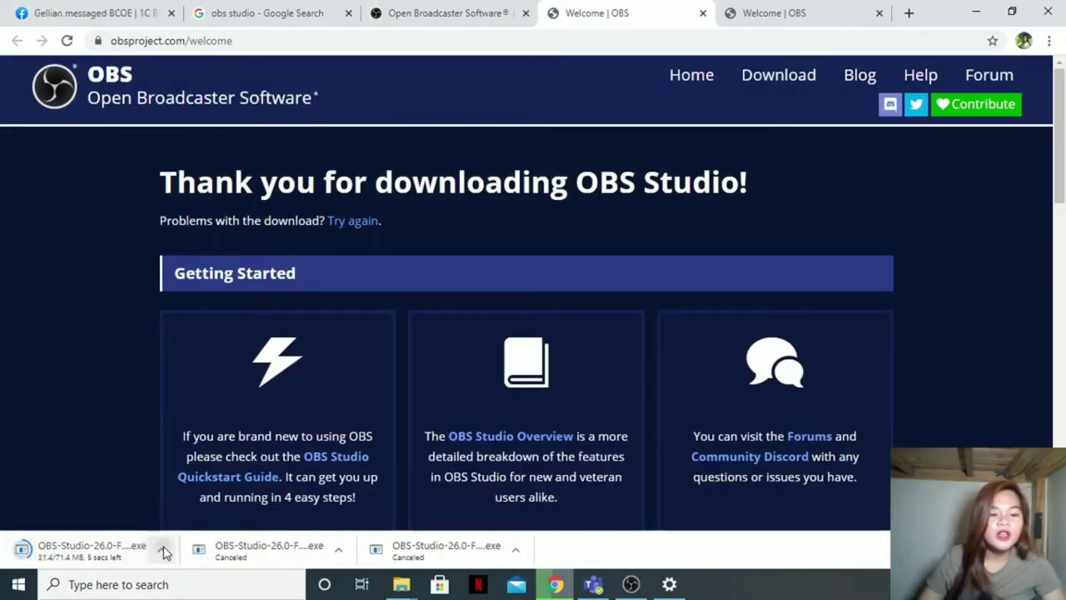
{"action": "left_click", "coordinate": [161, 549]}
{"action": "left_click", "coordinate": [187, 523]}
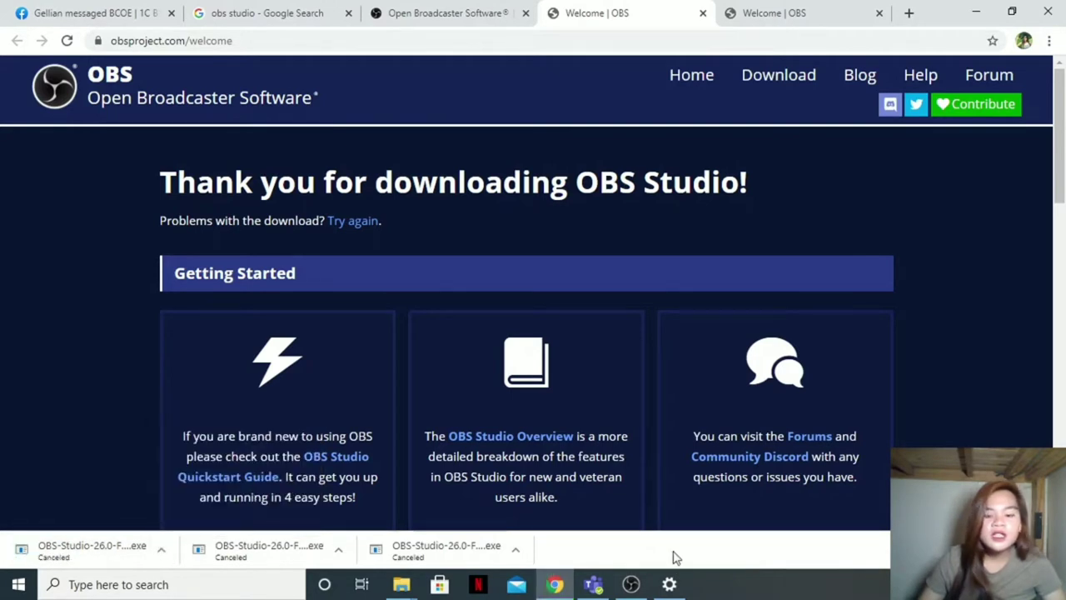
{"action": "left_click", "coordinate": [704, 13]}
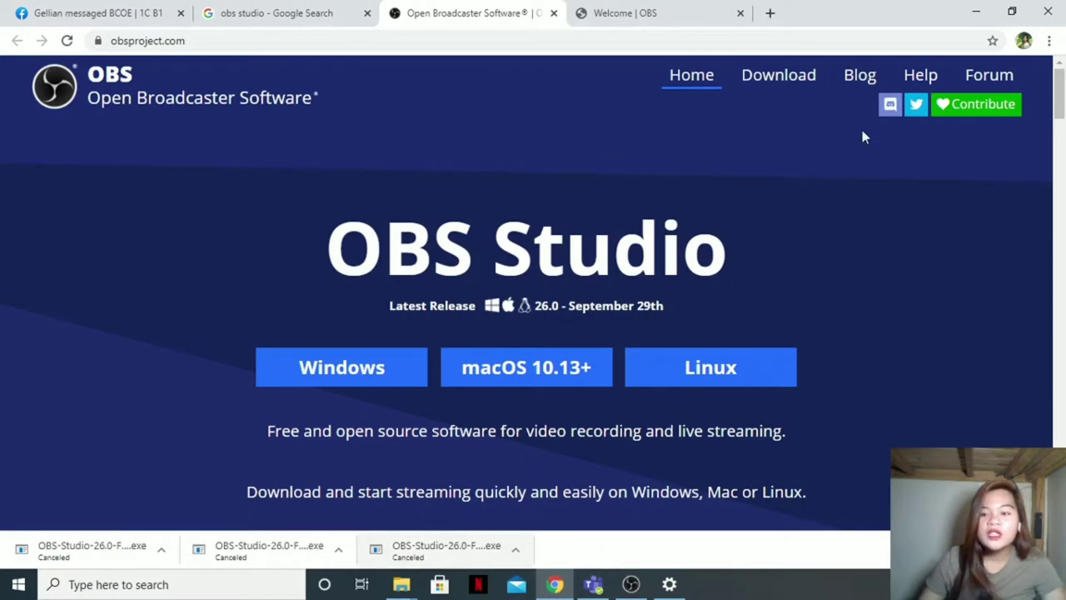
{"action": "left_click", "coordinate": [975, 12]}
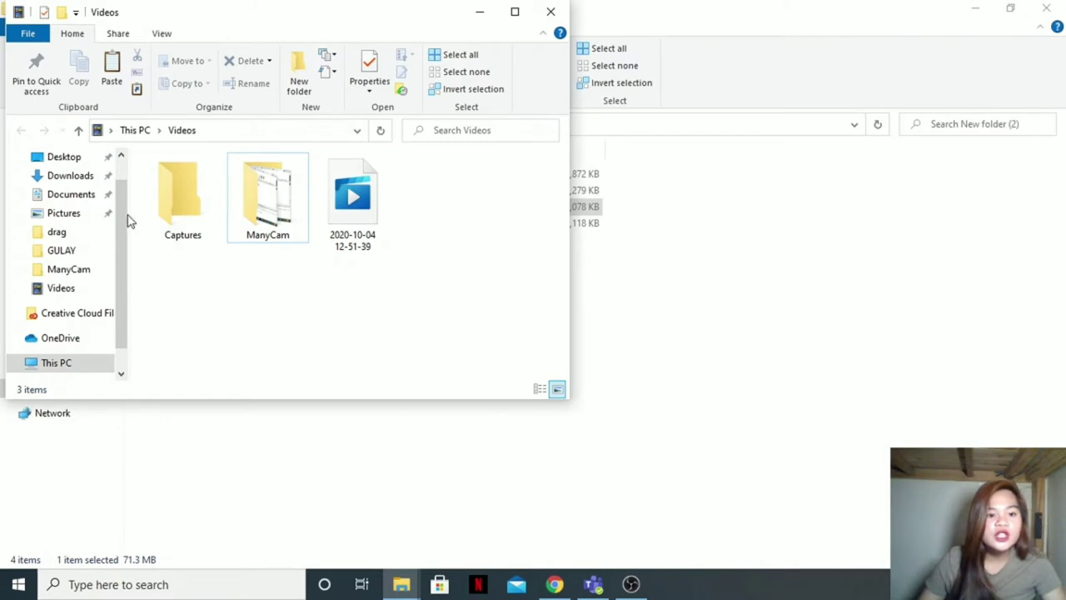
Step: Go to the Downloads folder and run the OBS-Studio-26.0 full installer
{"action": "scroll", "coordinate": [125, 220], "scroll_direction": "up", "scroll_amount": 1}
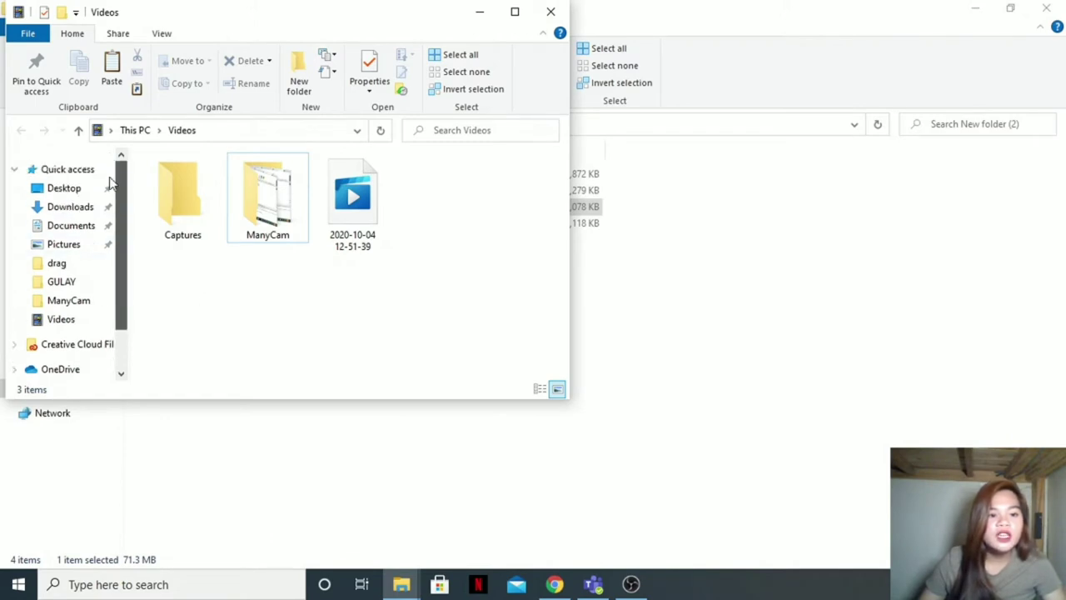
{"action": "left_click", "coordinate": [67, 209]}
{"action": "scroll", "coordinate": [350, 286], "scroll_direction": "down", "scroll_amount": 3}
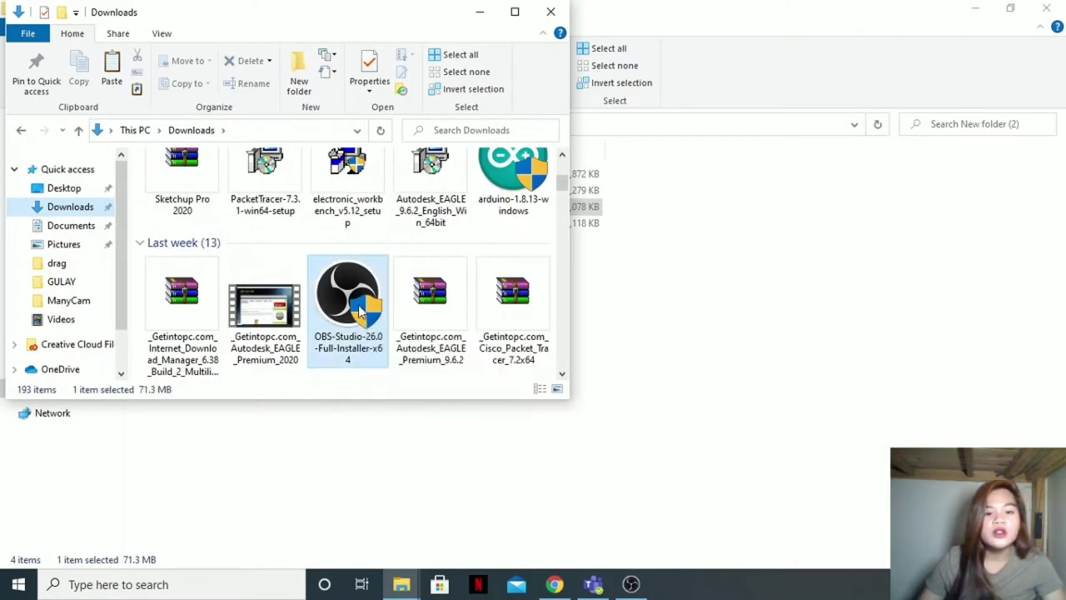
{"action": "right_click", "coordinate": [359, 304]}
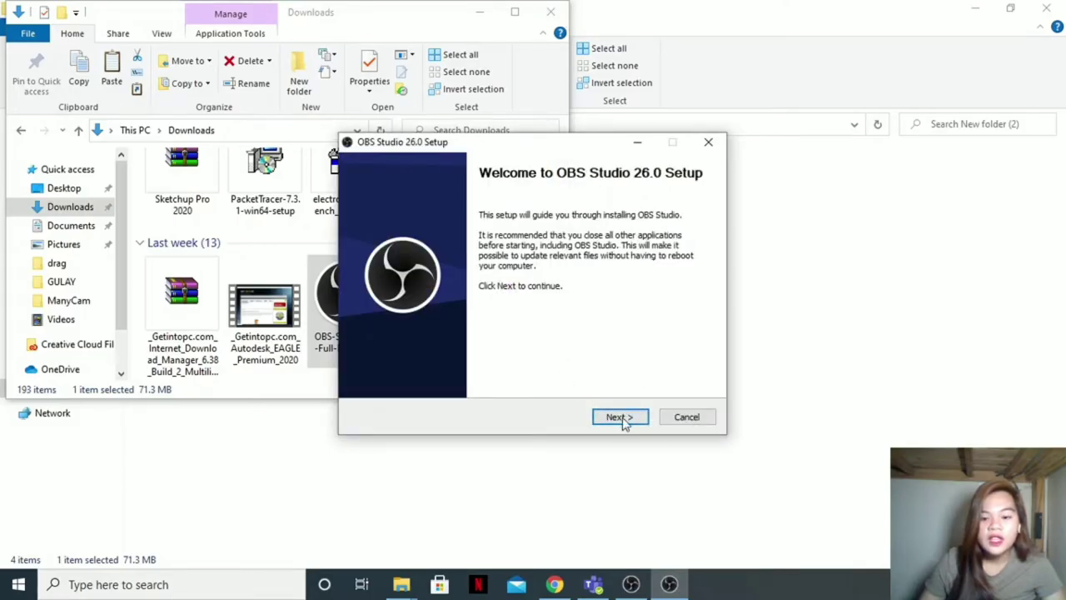
Step: Quit OBS setup at the 'already running' warning and restore OBS Studio from the taskbar
{"action": "left_click", "coordinate": [620, 417]}
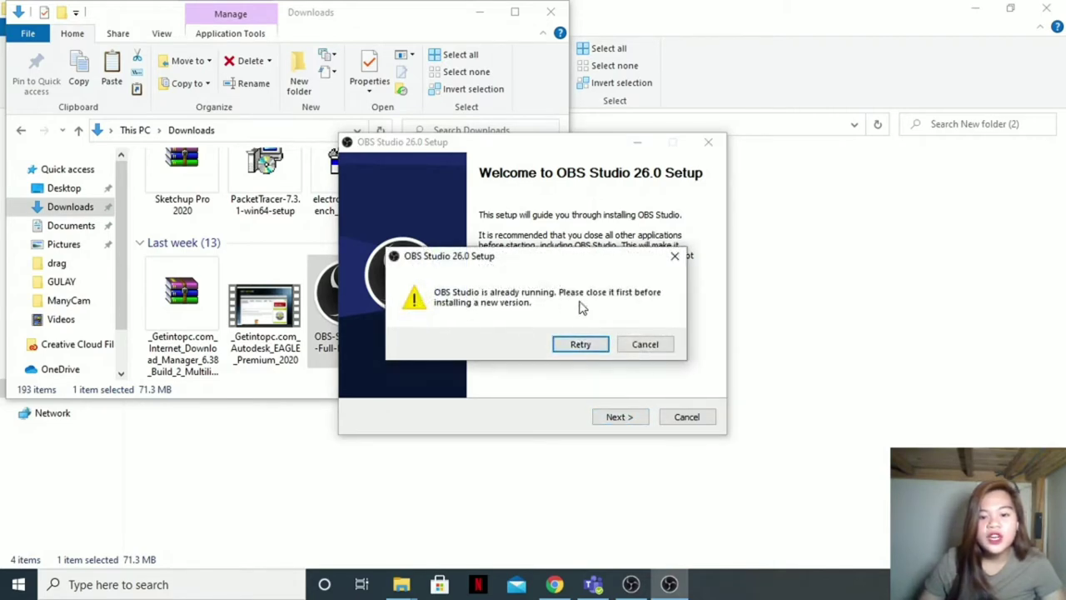
{"action": "left_click", "coordinate": [674, 256]}
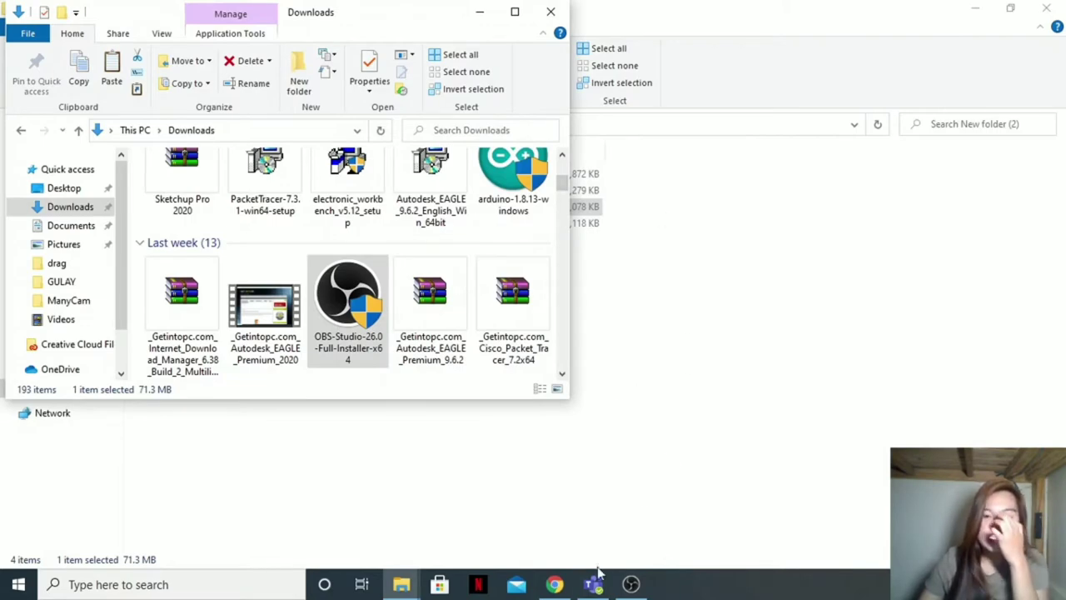
{"action": "left_click", "coordinate": [633, 584]}
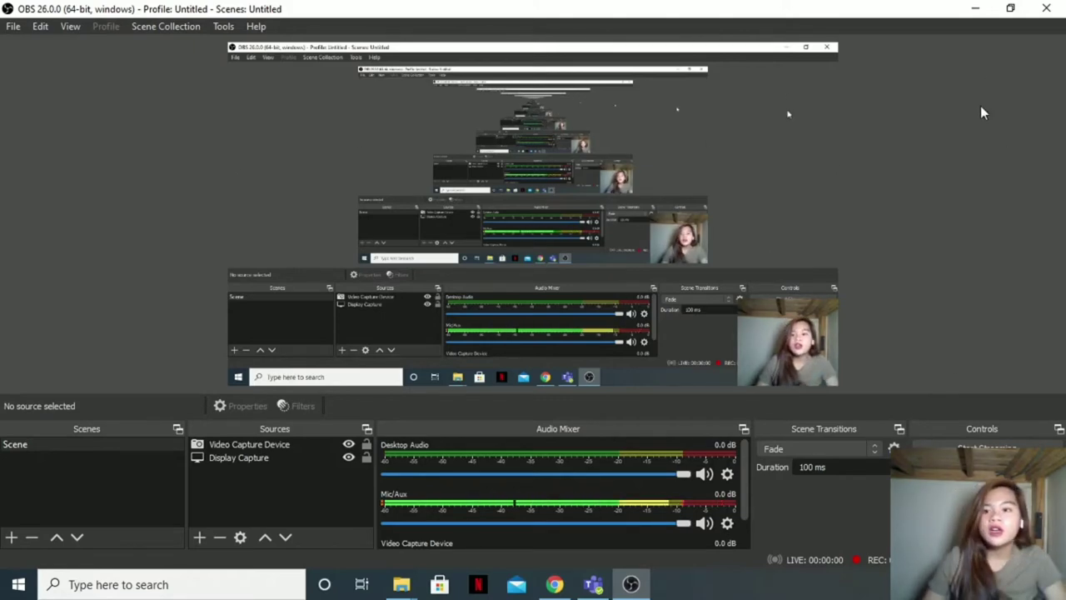
Step: Start the Cisco Packet Tracer download on Digital Trends, closing the Avast ad popup
{"action": "left_click", "coordinate": [976, 8]}
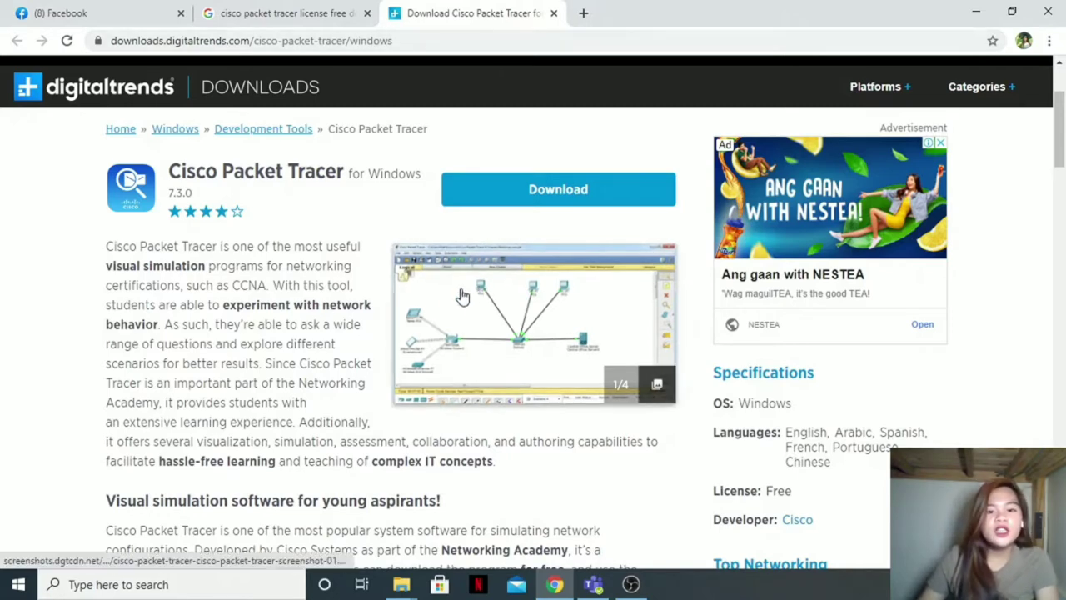
{"action": "left_click", "coordinate": [546, 204]}
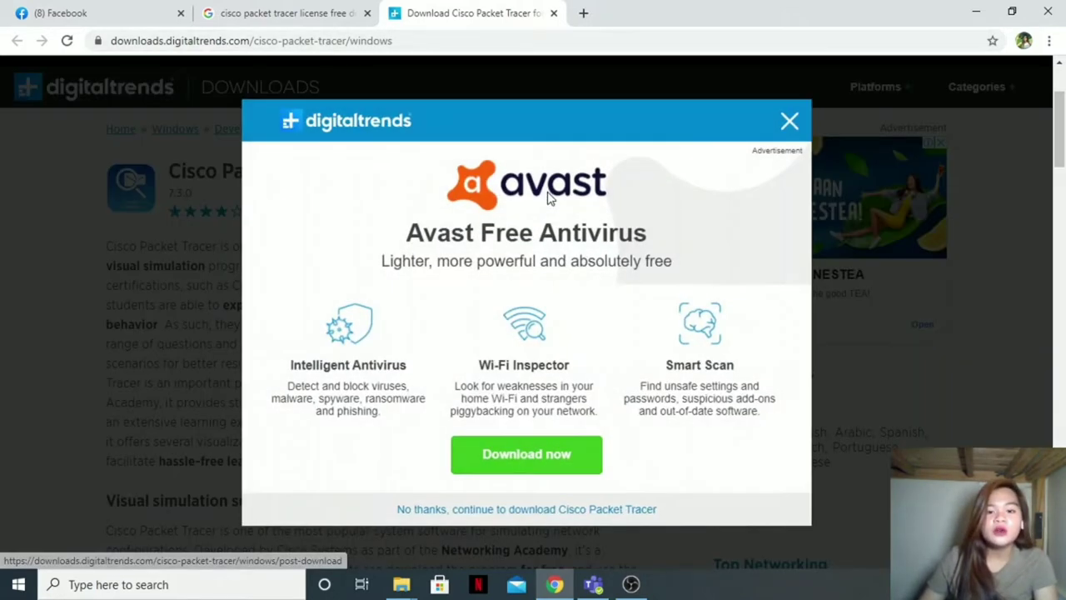
{"action": "left_click", "coordinate": [791, 125]}
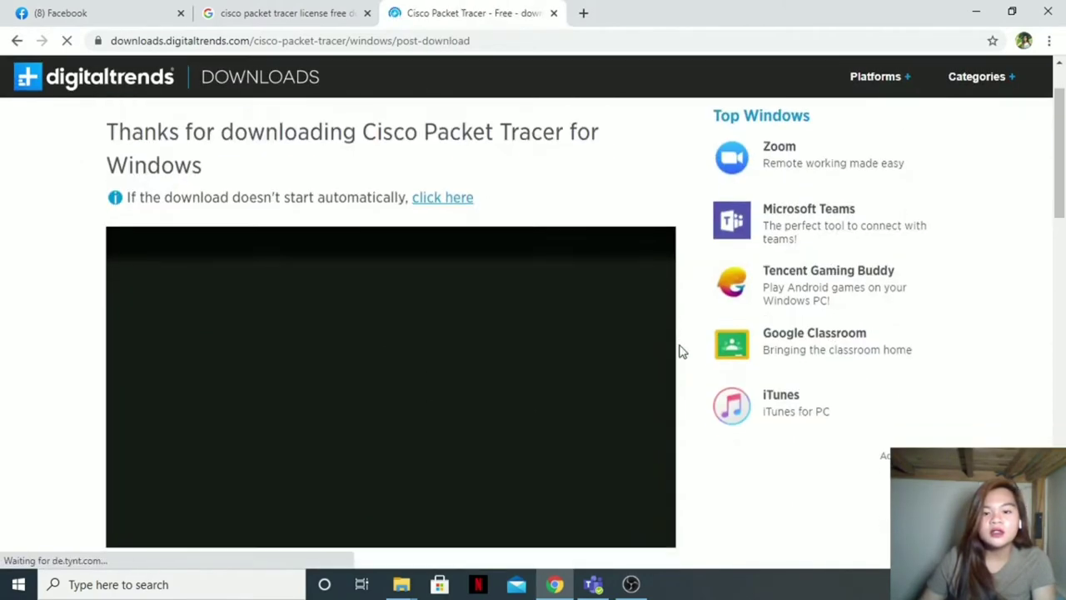
Step: Wait for the 199 MB Packet Tracer 7.2 zip download to finish, briefly restoring OBS
{"action": "scroll", "coordinate": [392, 395], "scroll_direction": "down", "scroll_amount": 2}
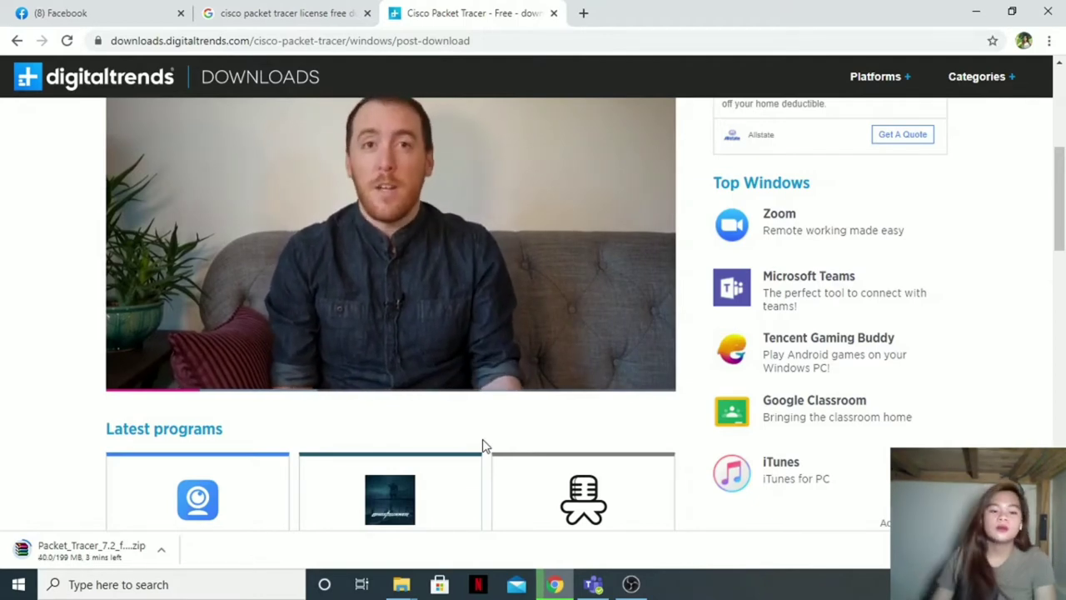
{"action": "mouse_move", "coordinate": [632, 584]}
{"action": "mouse_move", "coordinate": [671, 548]}
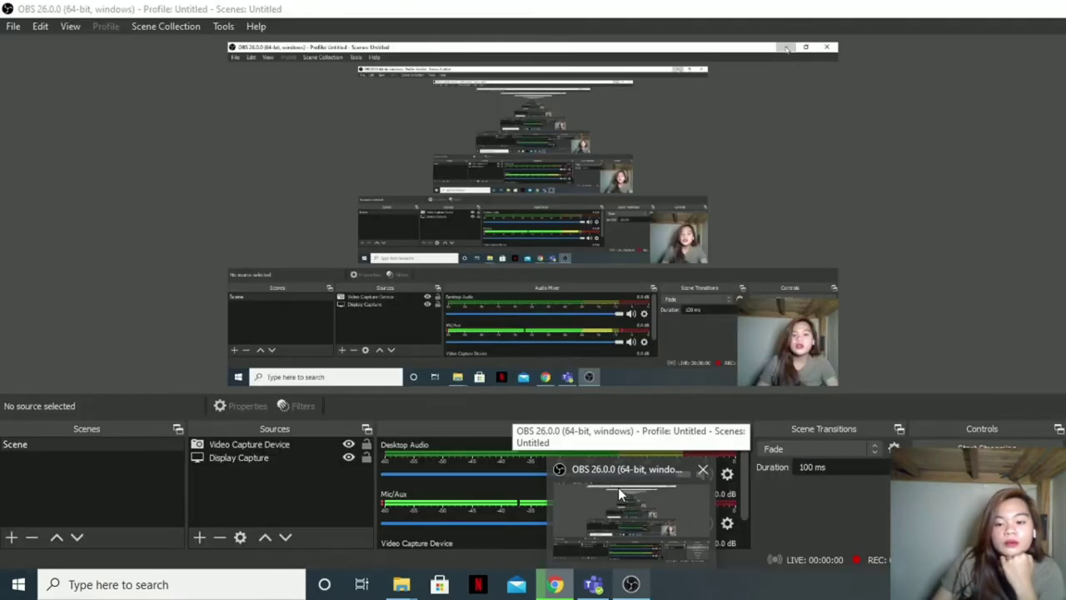
{"action": "left_click", "coordinate": [618, 487]}
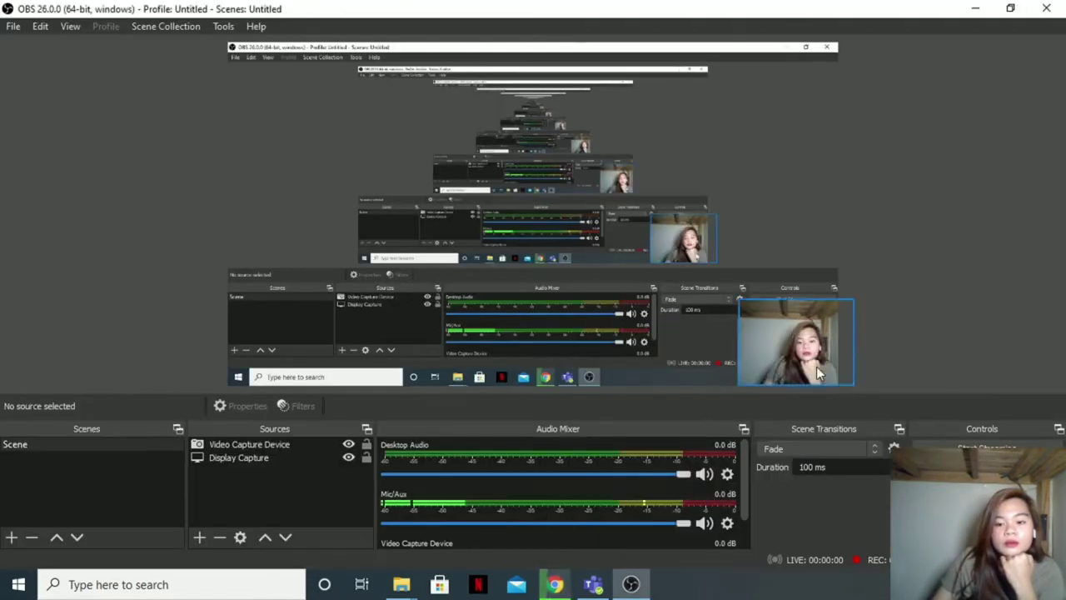
{"action": "left_click", "coordinate": [976, 8]}
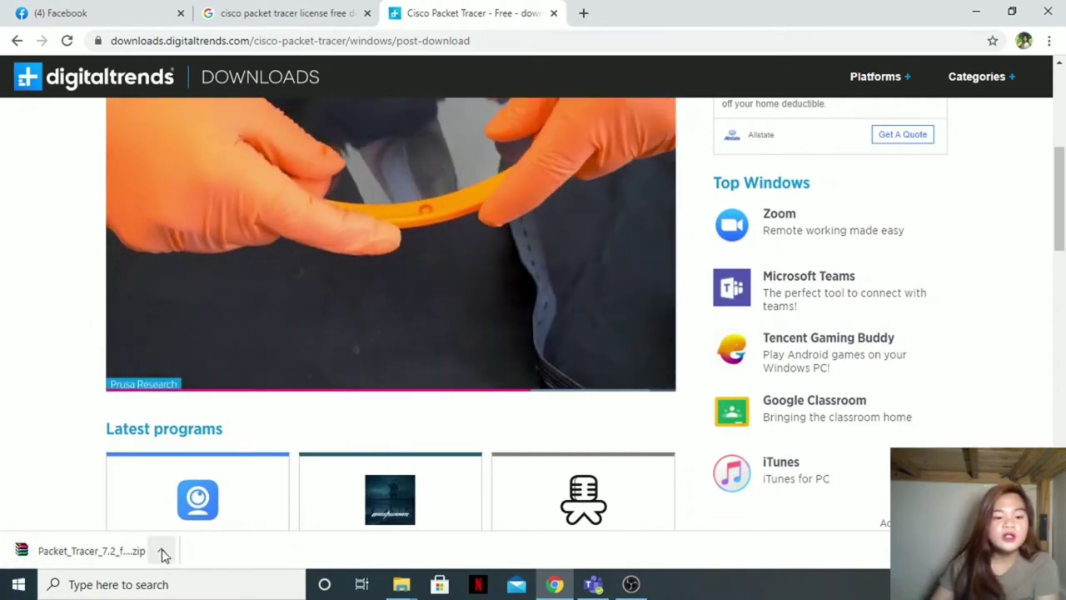
Step: Open the Packet Tracer zip in WinRAR, dismiss the licence nag, and run PacketTracer72 setup
{"action": "left_click", "coordinate": [164, 552]}
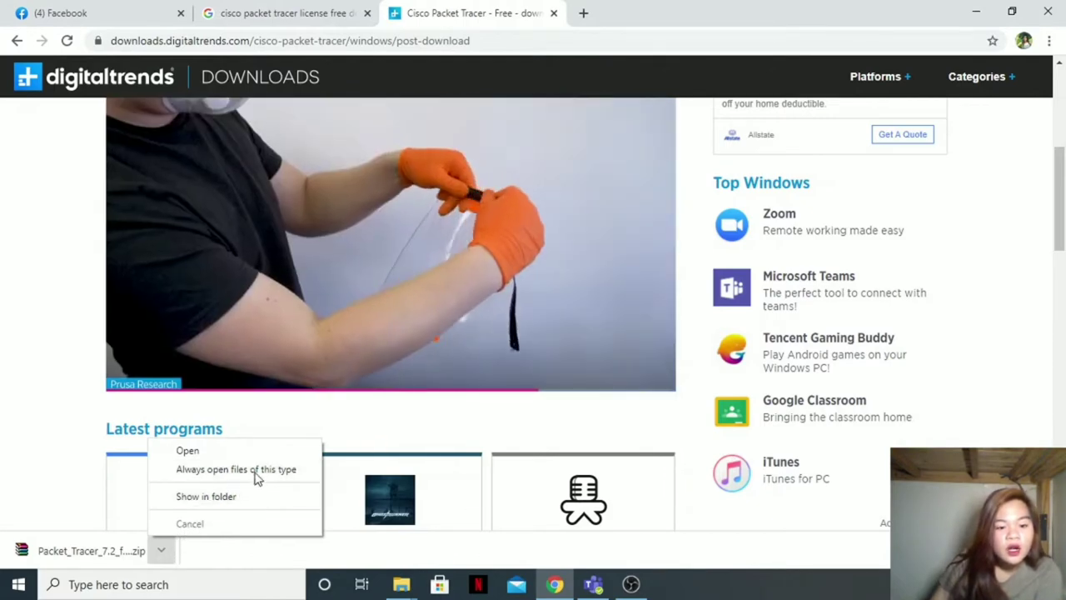
{"action": "left_click", "coordinate": [266, 451]}
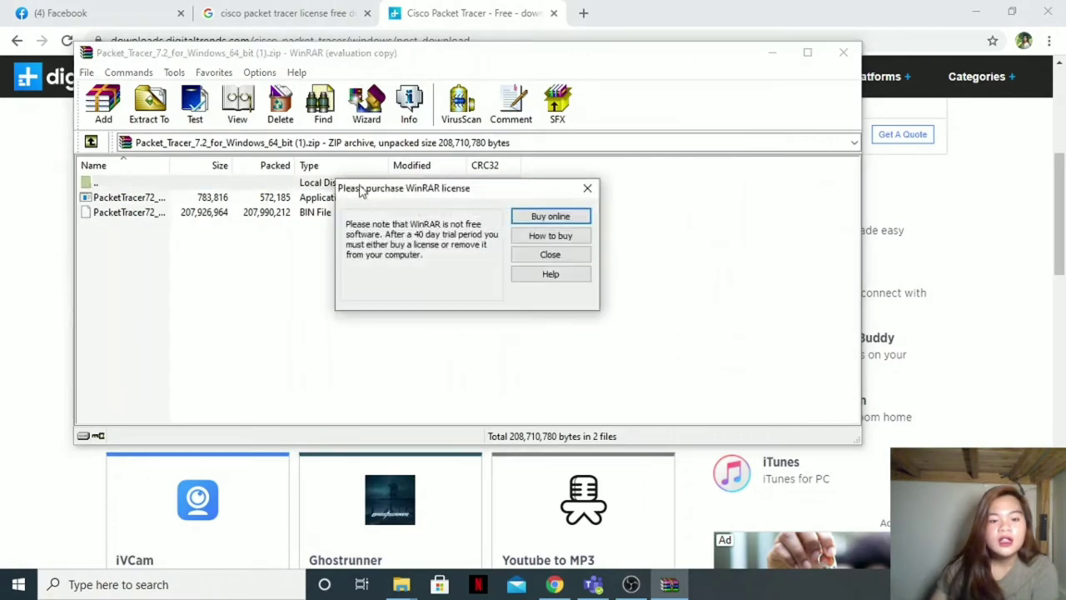
{"action": "left_click", "coordinate": [587, 188]}
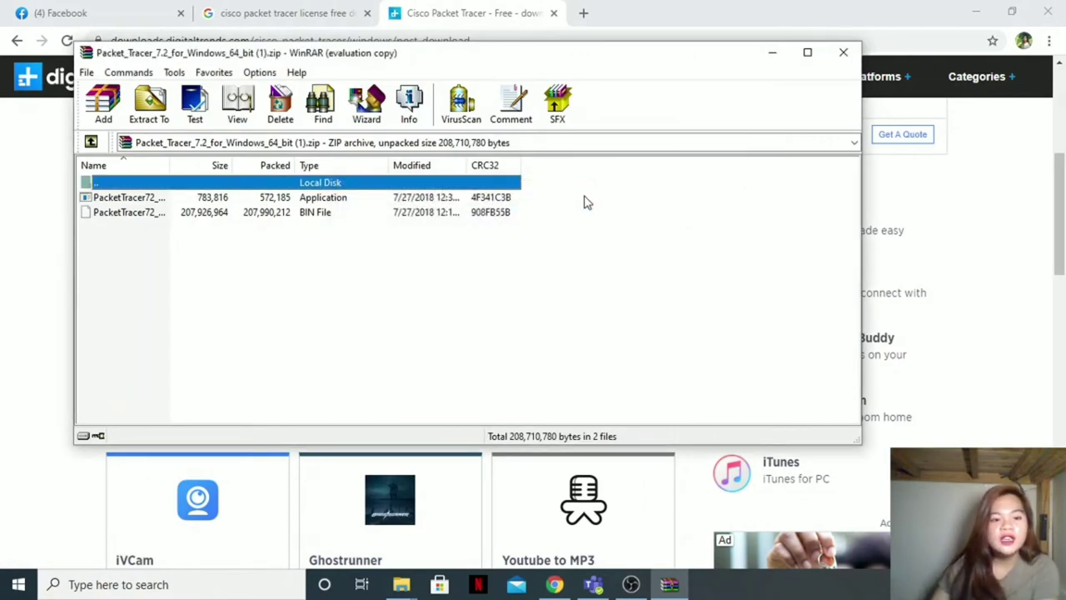
{"action": "left_click", "coordinate": [293, 200]}
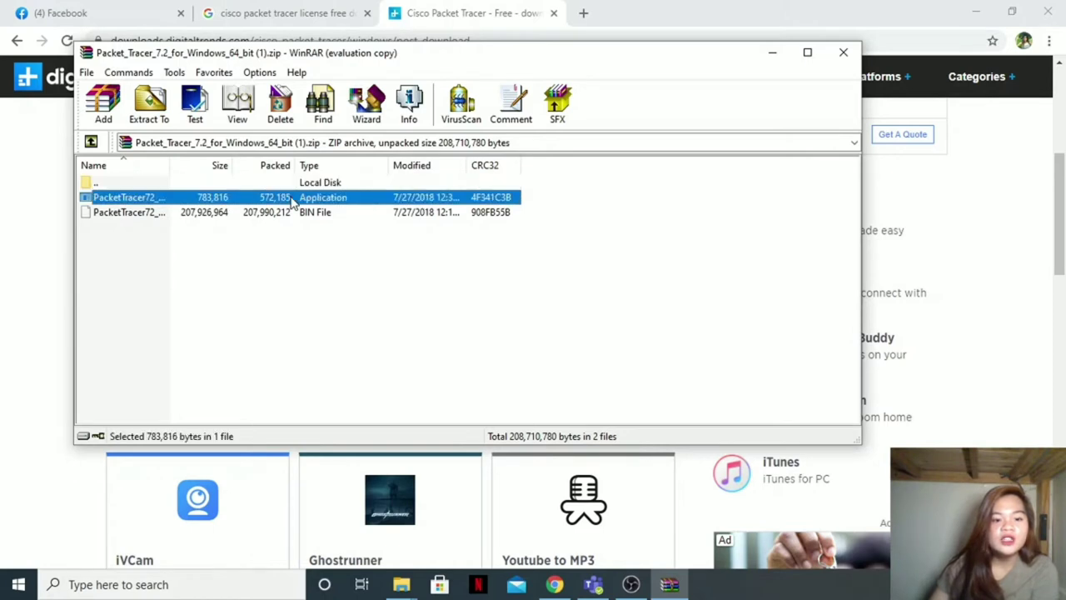
{"action": "double_click", "coordinate": [293, 200]}
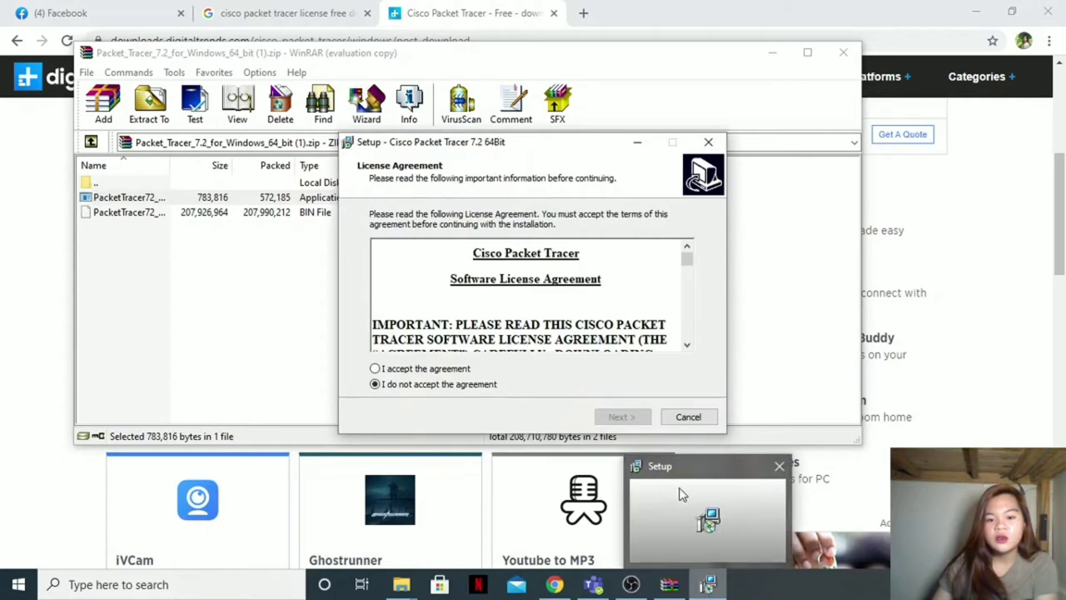
Step: Accept the licence and keep the C:\Program Files\Cisco Packet Tracer 7.2 install location
{"action": "left_click", "coordinate": [408, 372]}
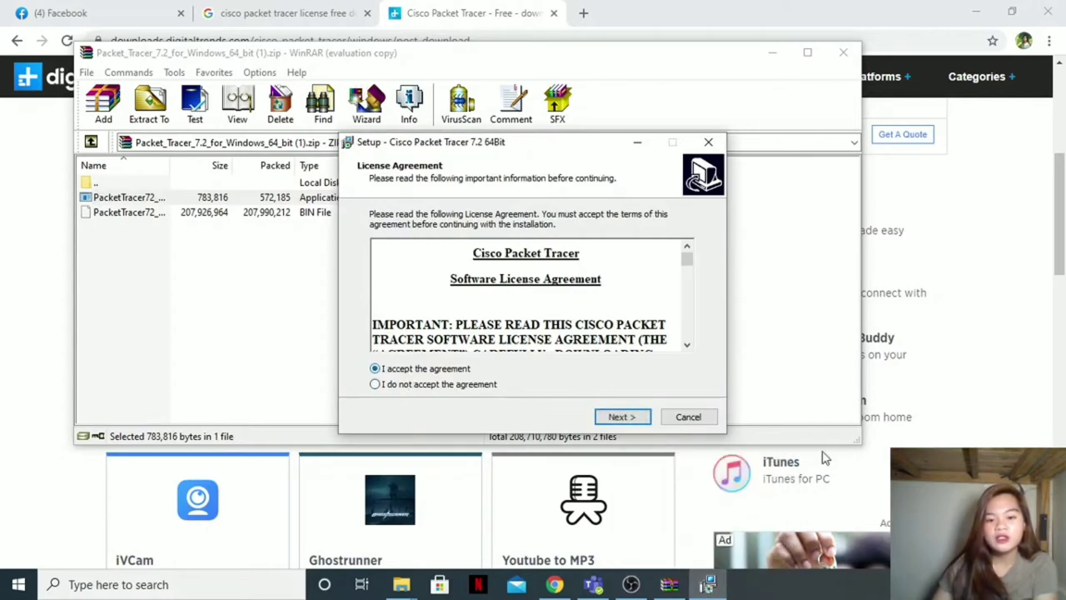
{"action": "left_click", "coordinate": [623, 417]}
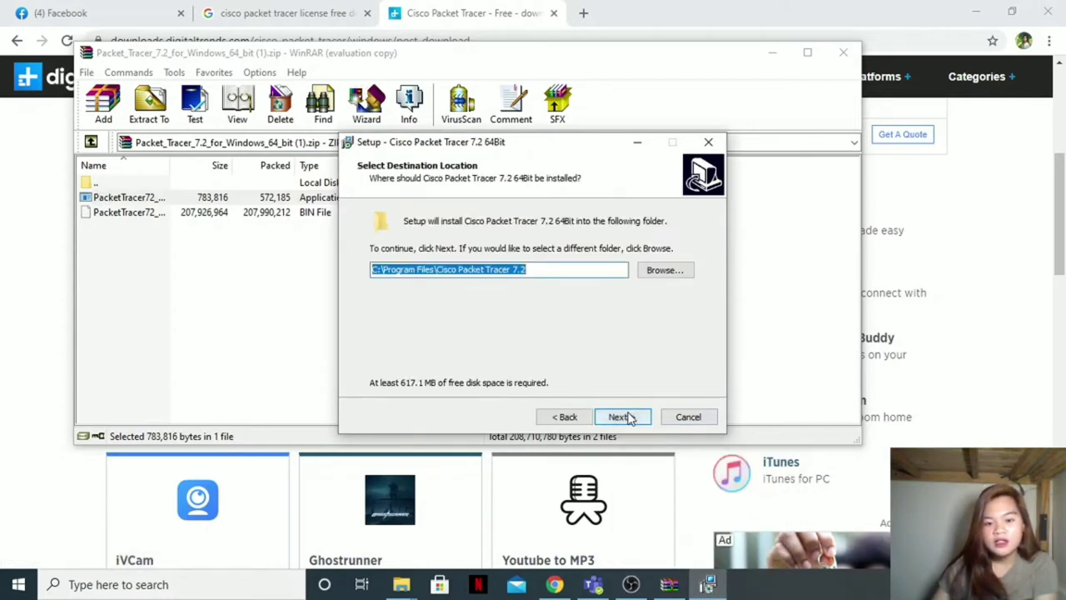
{"action": "left_click", "coordinate": [664, 272]}
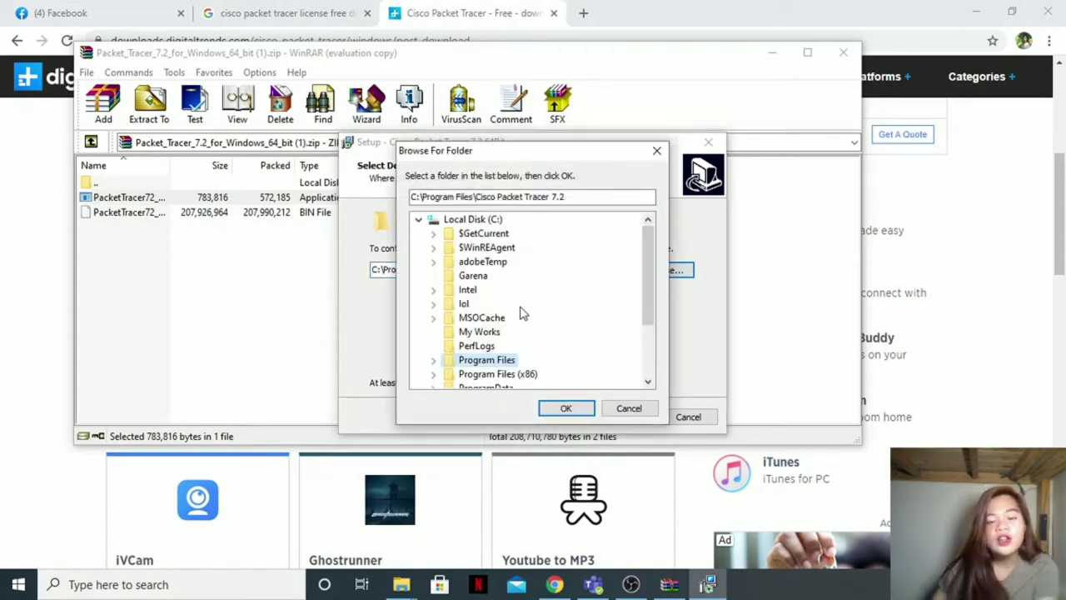
{"action": "scroll", "coordinate": [527, 332], "scroll_direction": "down", "scroll_amount": 1}
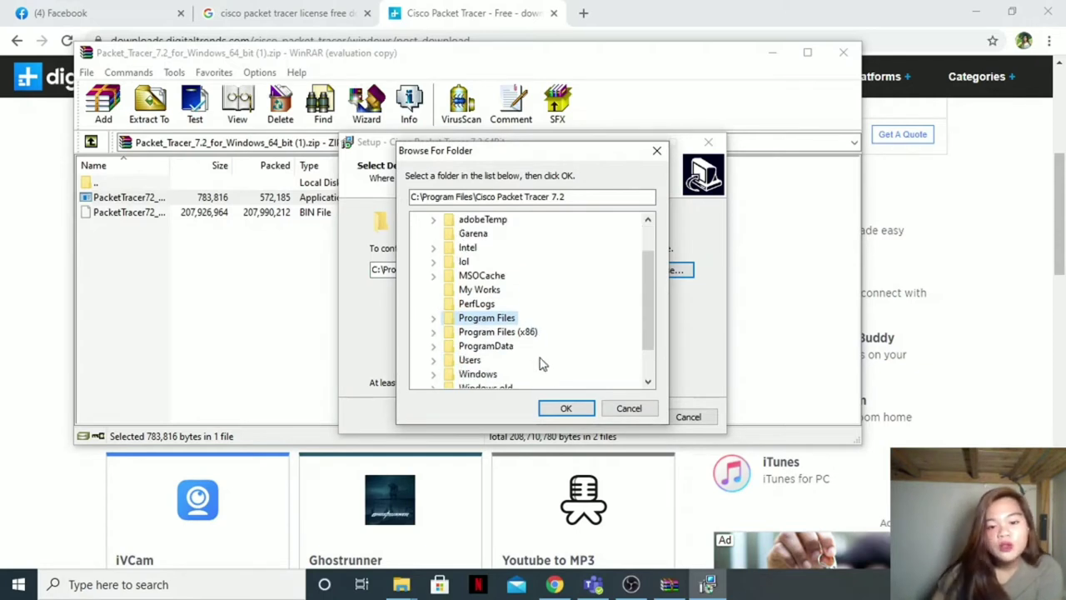
{"action": "left_click", "coordinate": [573, 409]}
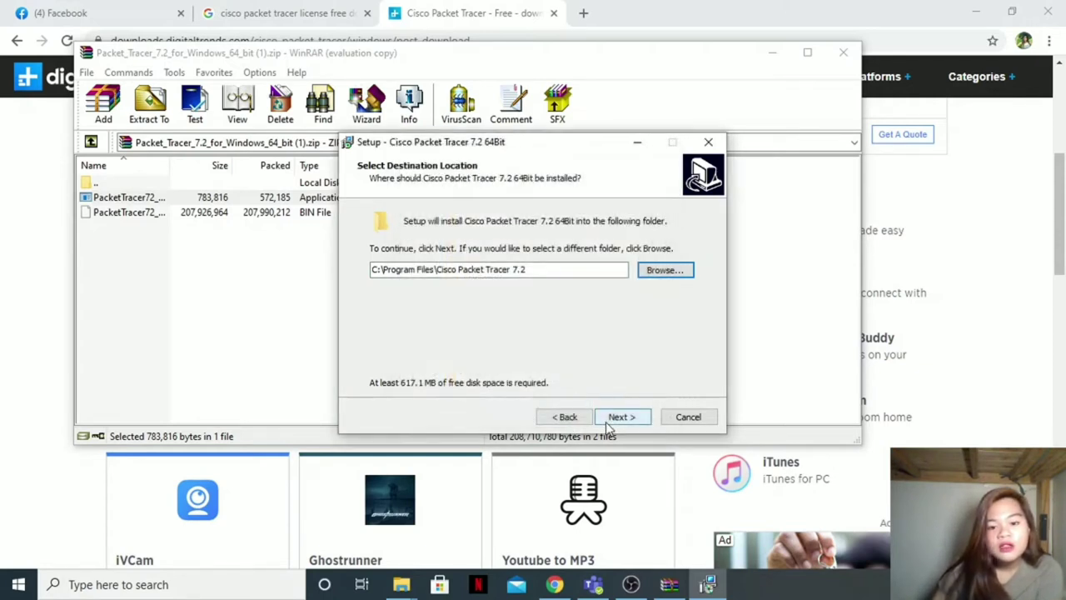
Step: Pass the Start Menu and additional tasks pages and install Packet Tracer 7.2 64Bit
{"action": "left_click", "coordinate": [609, 421]}
{"action": "left_click", "coordinate": [626, 421]}
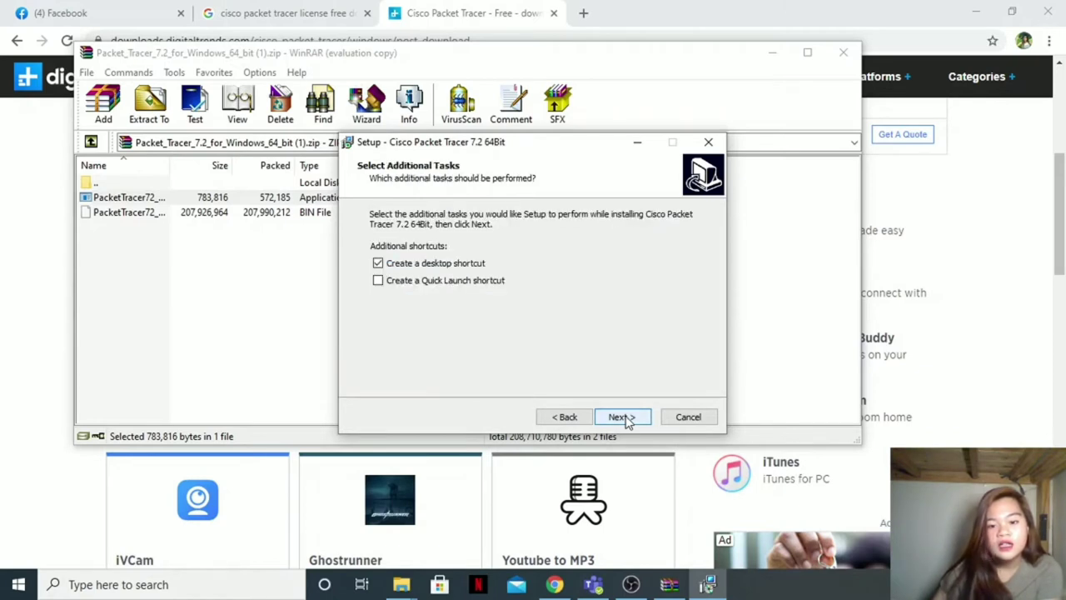
{"action": "left_click", "coordinate": [628, 421]}
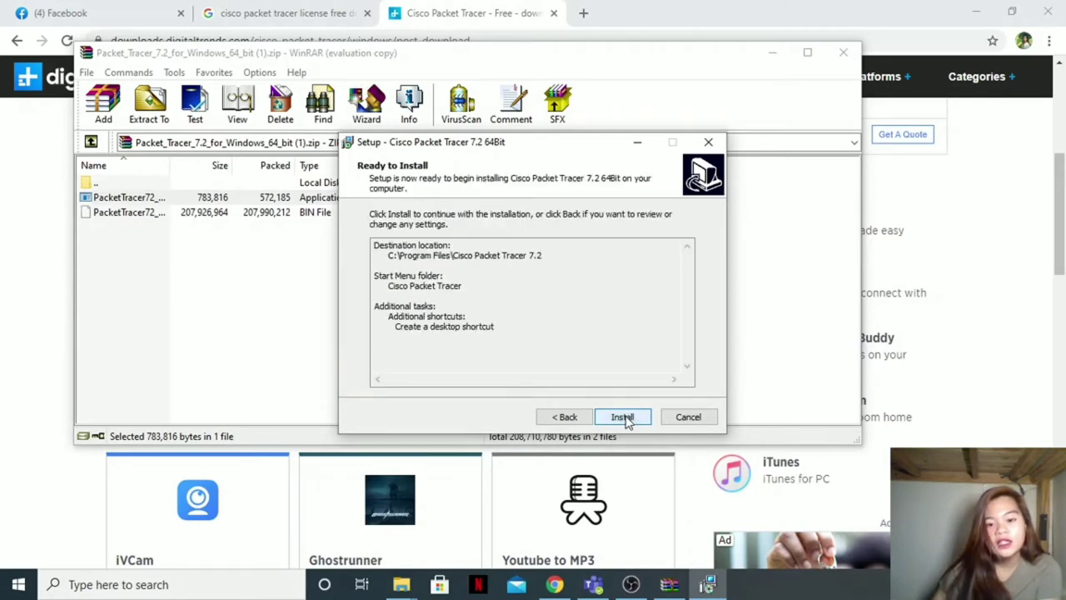
{"action": "left_click", "coordinate": [633, 418]}
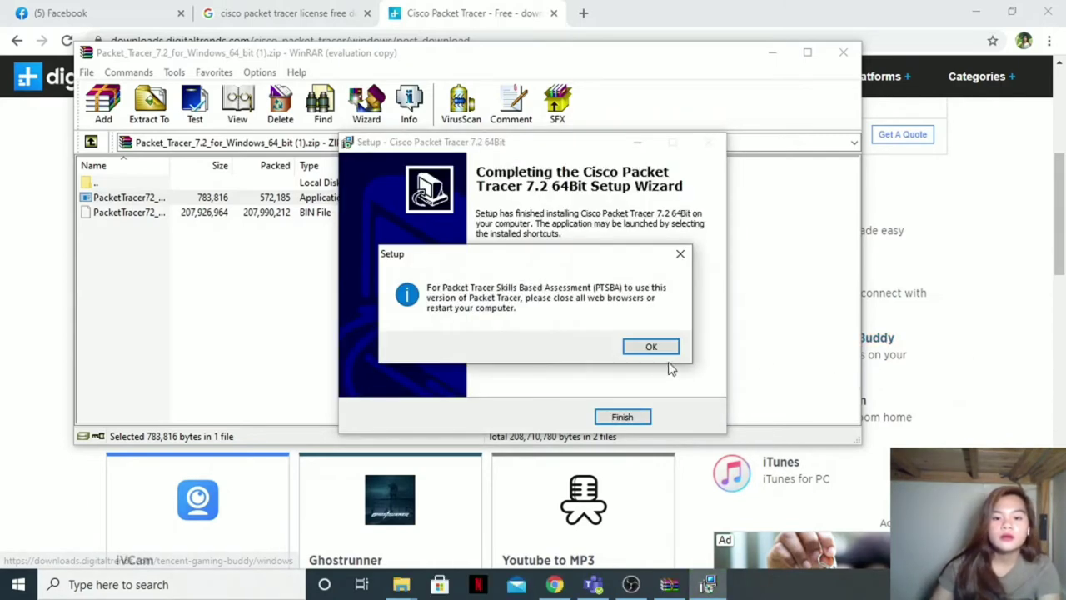
Step: Dismiss the PTSBA notice, finish setup launching Packet Tracer, and minimize WinRAR and Chrome
{"action": "left_click", "coordinate": [671, 348]}
{"action": "left_click", "coordinate": [642, 424]}
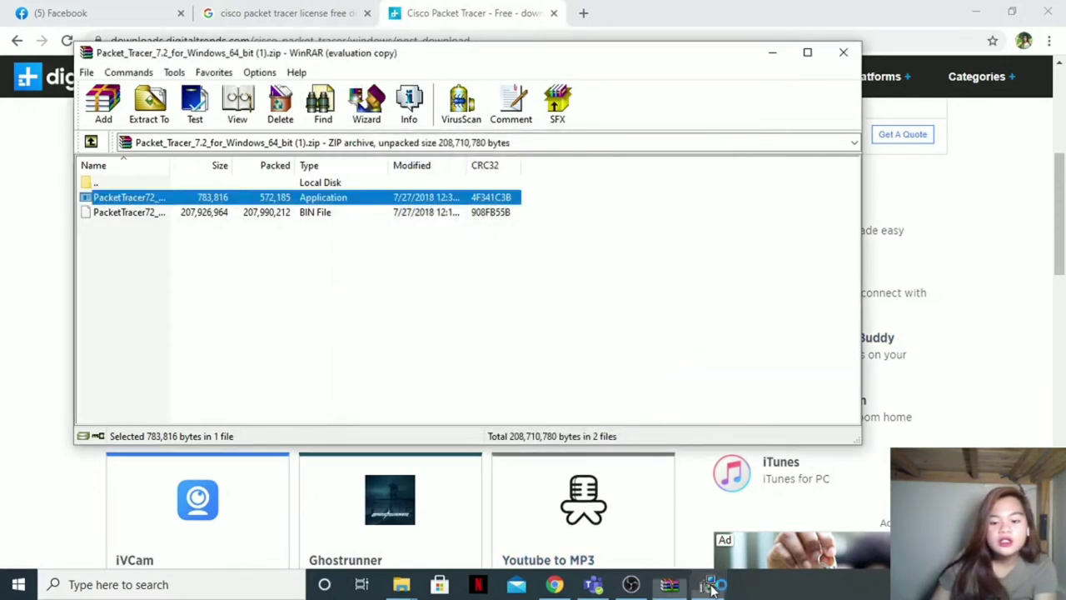
{"action": "left_click", "coordinate": [772, 53]}
{"action": "left_click", "coordinate": [975, 11]}
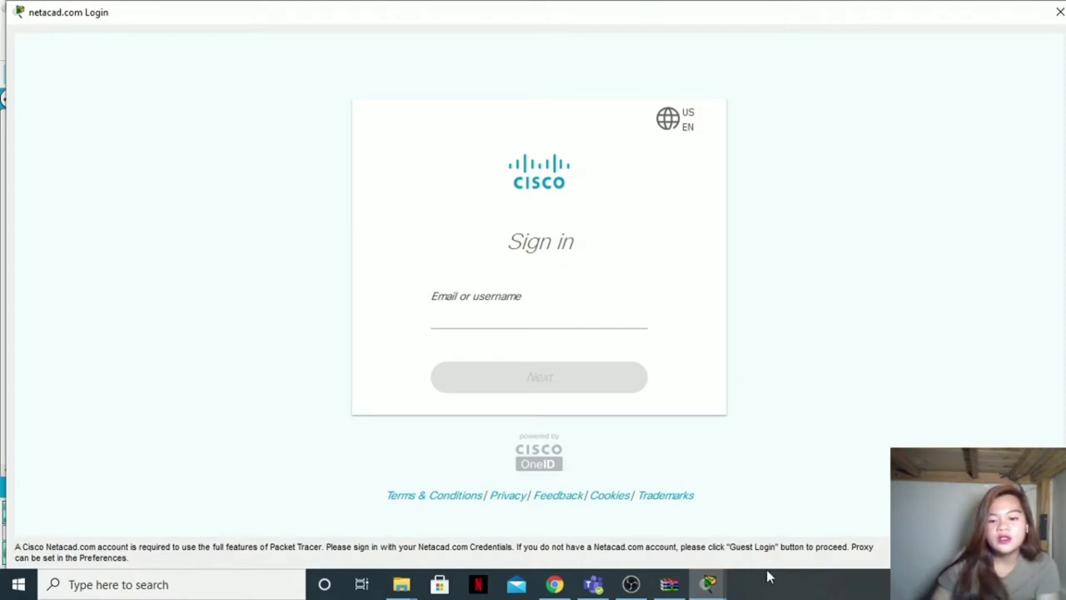
{"action": "mouse_move", "coordinate": [631, 585]}
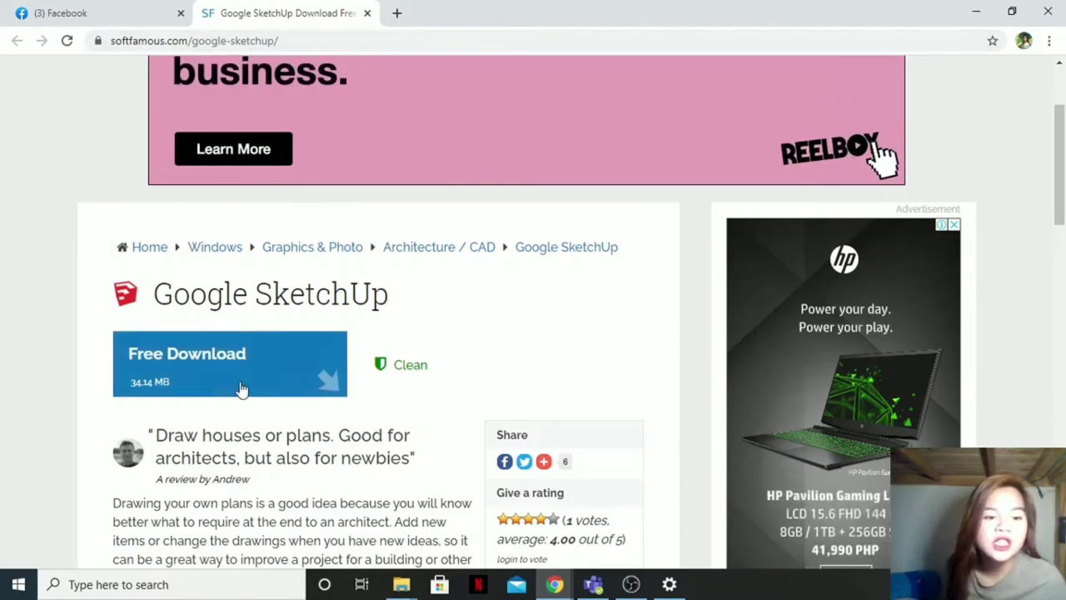
Step: Download googlesketchupwen.exe (34.1 MB) from softfamous.com through Free Download and a mirror
{"action": "left_click", "coordinate": [315, 377]}
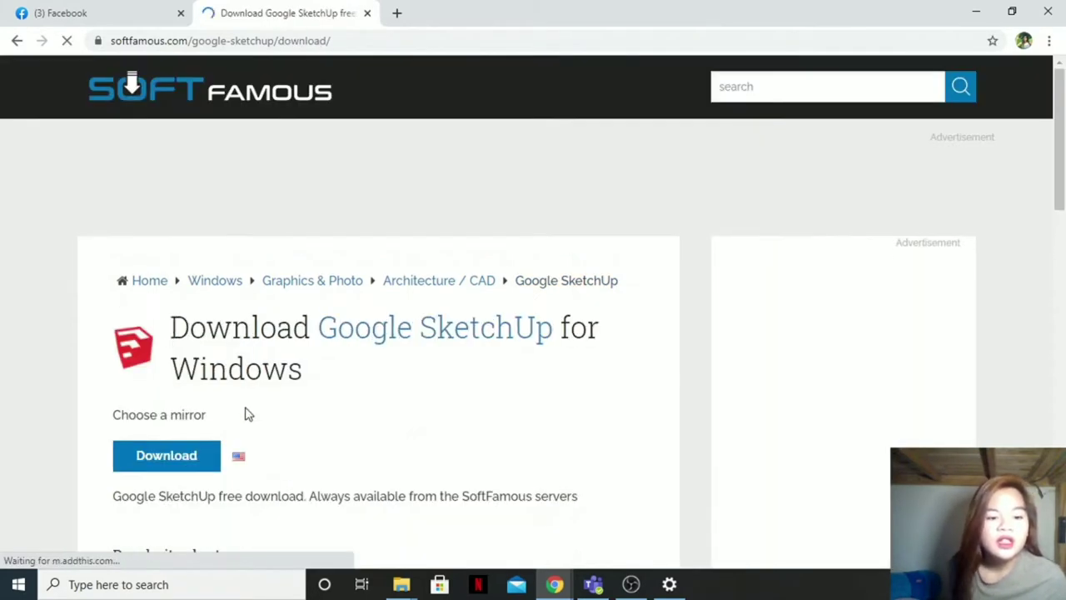
{"action": "scroll", "coordinate": [245, 414], "scroll_direction": "down", "scroll_amount": 2}
{"action": "left_click", "coordinate": [175, 300]}
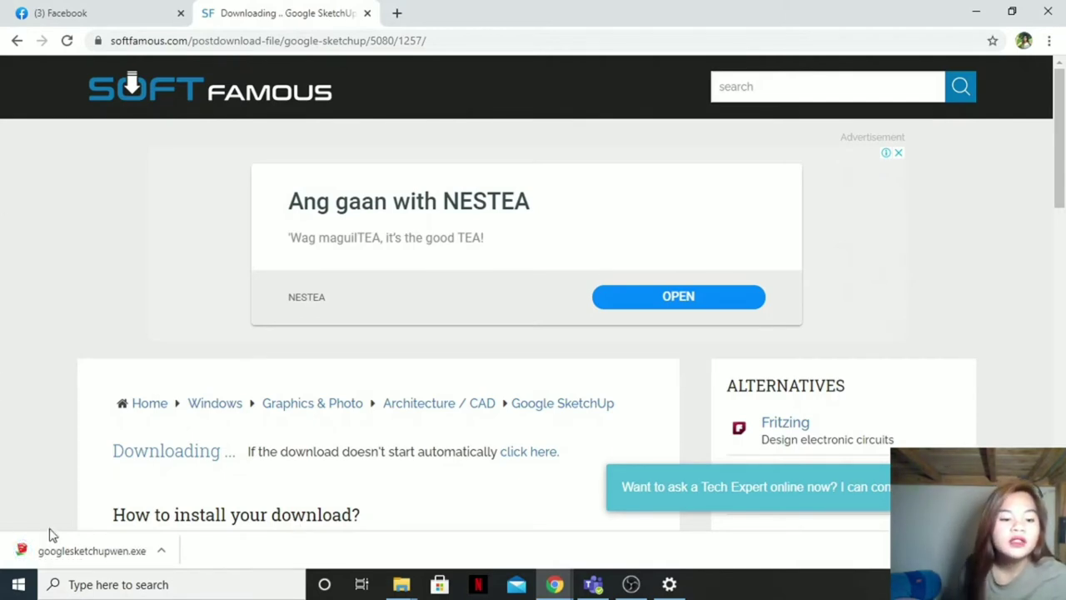
Step: Open googlesketchupwen.exe from the download bar and minimize OBS and the Downloads window
{"action": "left_click", "coordinate": [163, 555]}
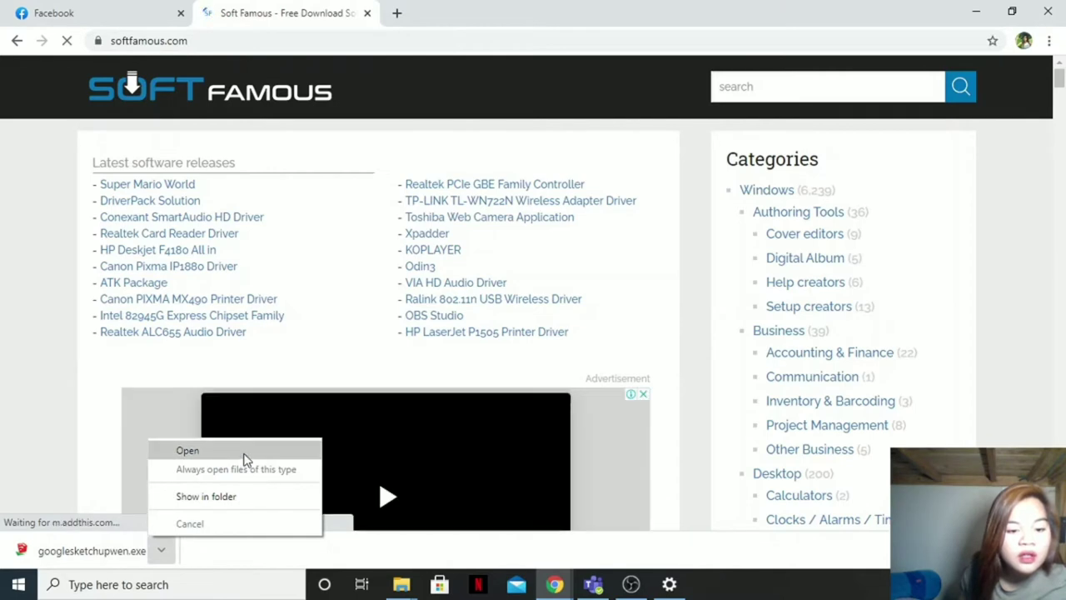
{"action": "left_click", "coordinate": [243, 452]}
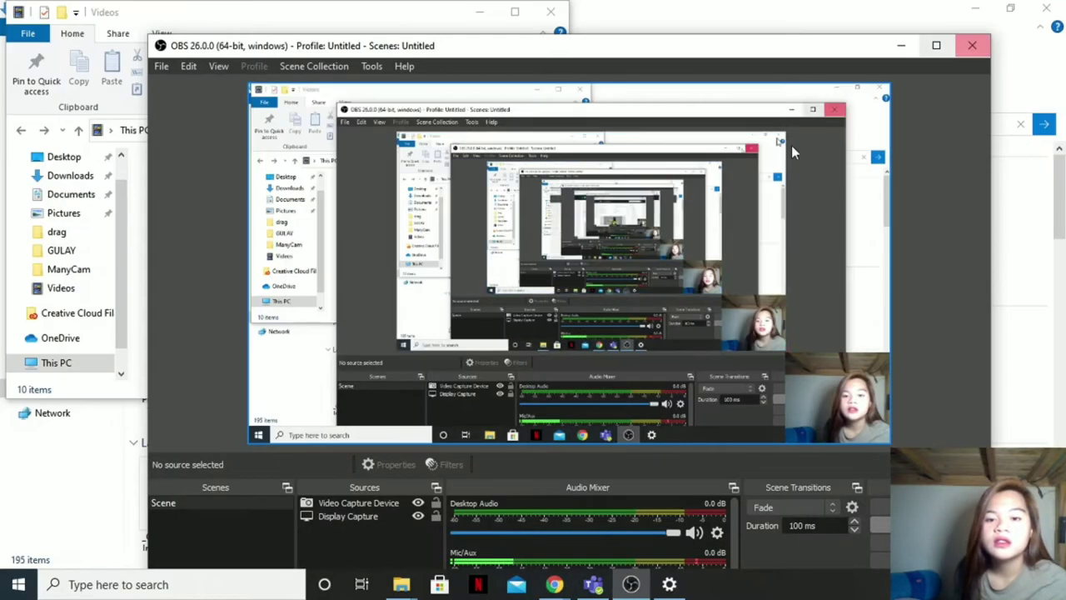
{"action": "left_click", "coordinate": [901, 46]}
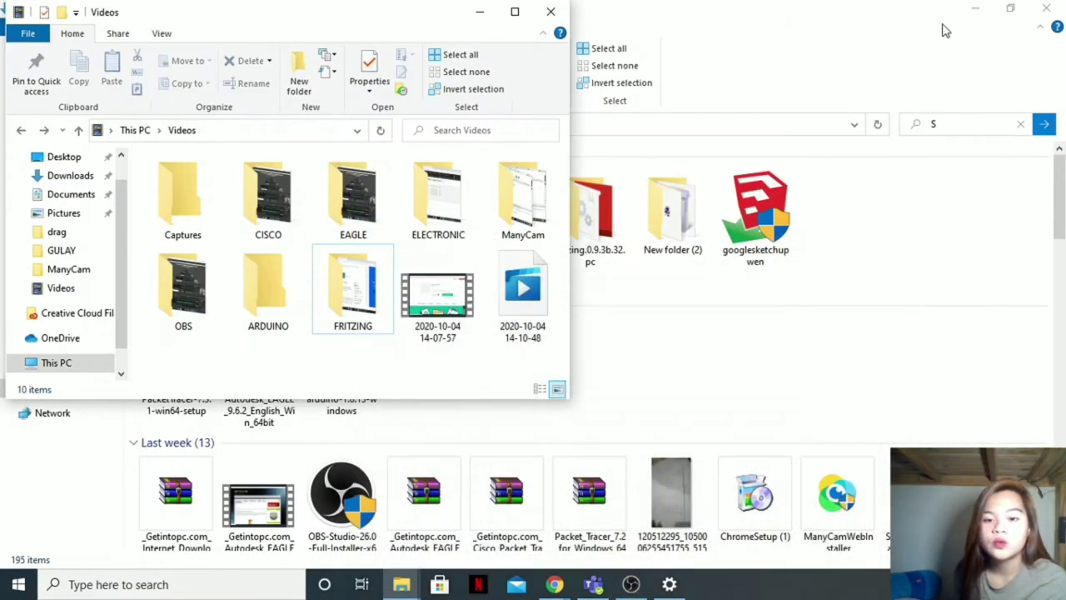
{"action": "left_click", "coordinate": [975, 9]}
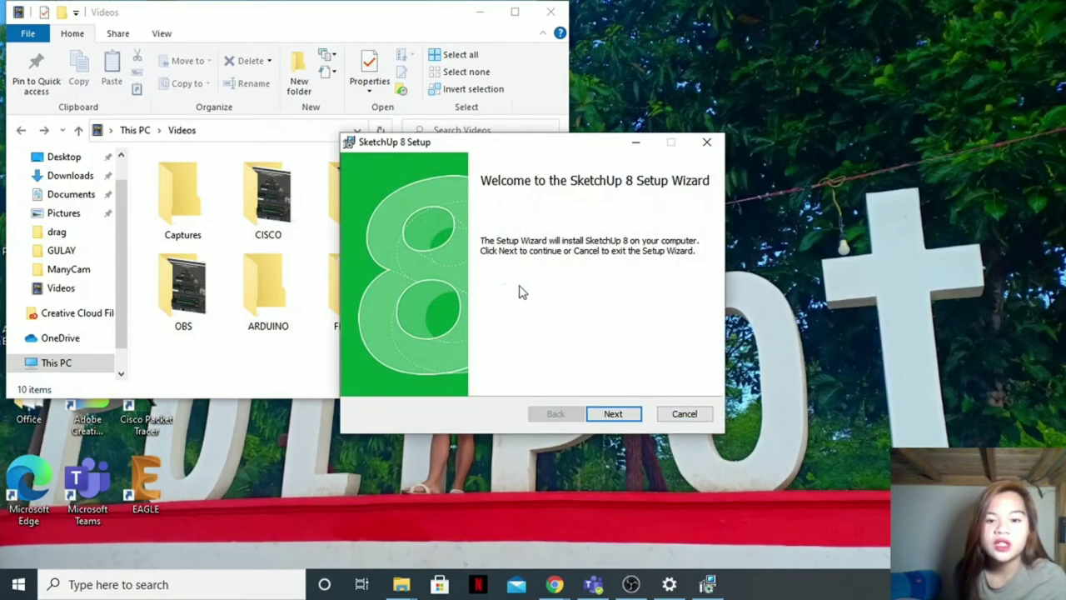
Step: Accept the SketchUp 8 licence terms and install into the default Google SketchUp 8 folder
{"action": "left_click", "coordinate": [615, 415]}
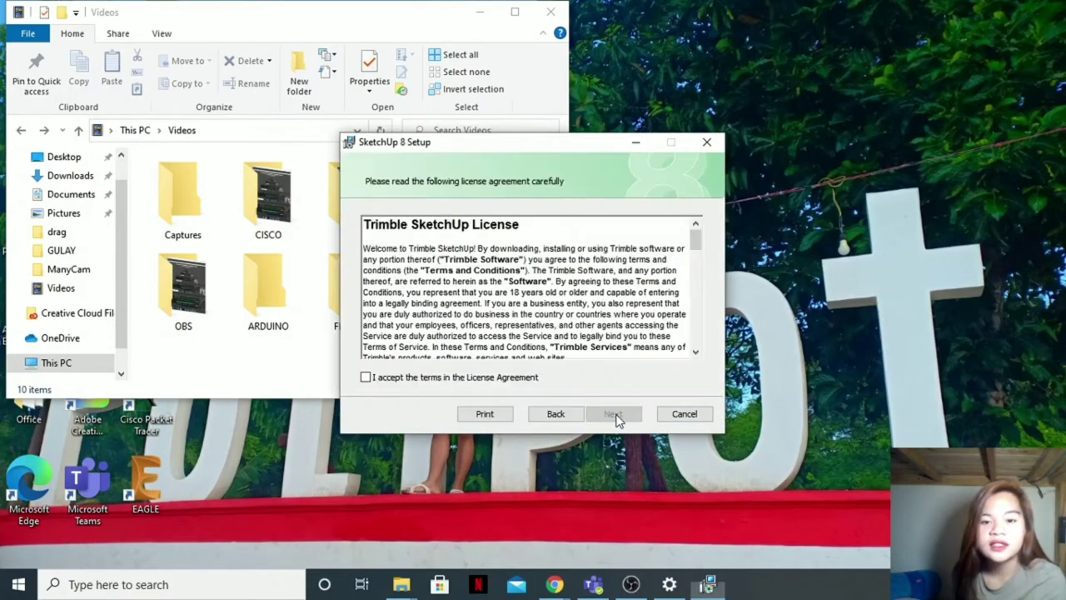
{"action": "left_click", "coordinate": [418, 380]}
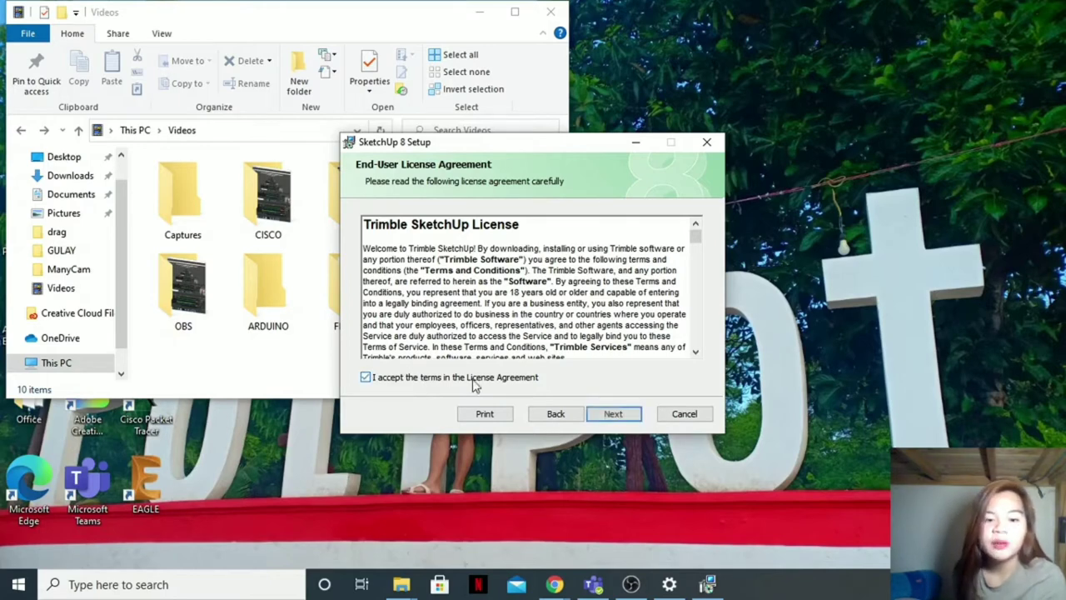
{"action": "left_click", "coordinate": [631, 414]}
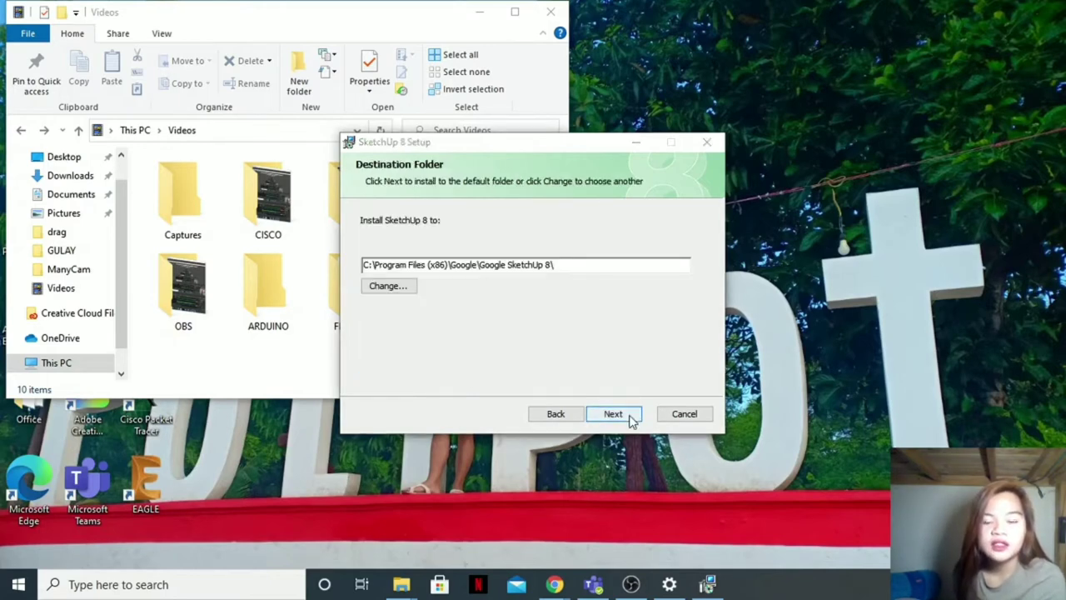
{"action": "left_click", "coordinate": [613, 414]}
{"action": "left_click", "coordinate": [613, 414]}
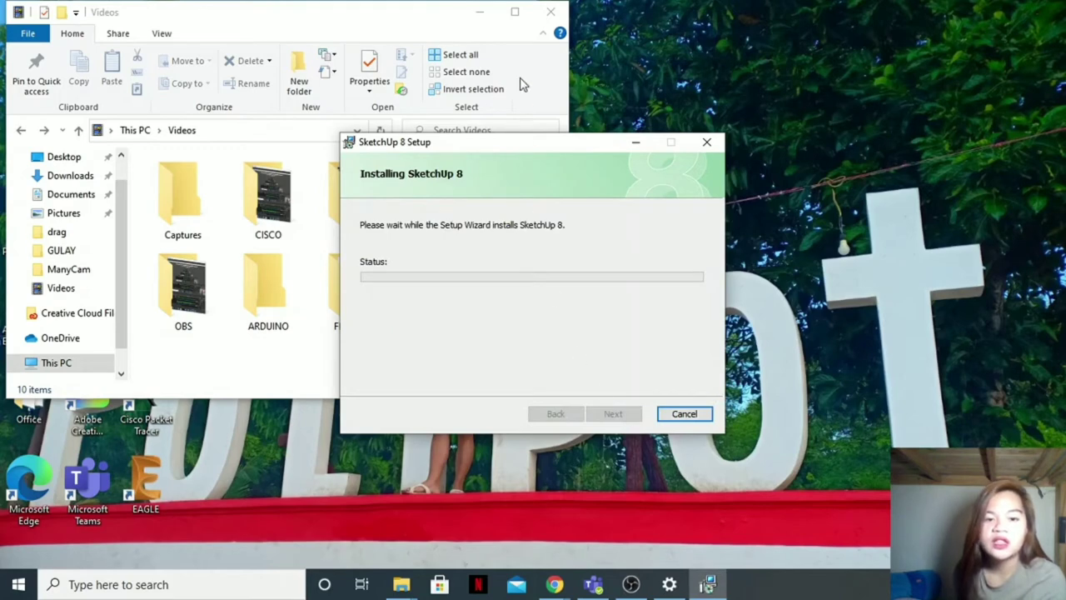
Step: Minimize the Videos window, nudge the setup dialog, and refresh the desktop icons
{"action": "left_click", "coordinate": [481, 12]}
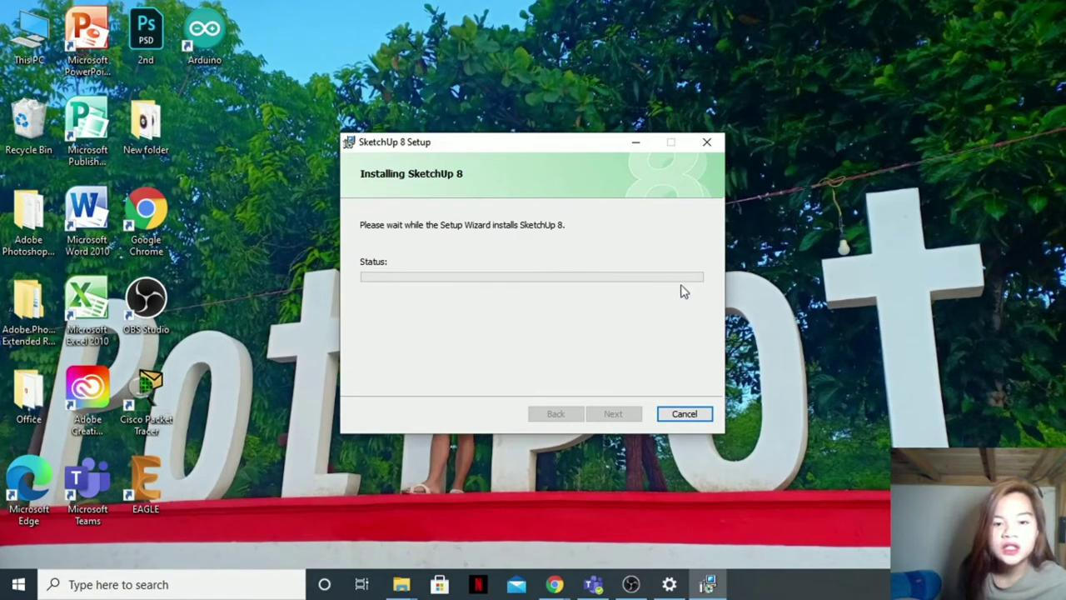
{"action": "mouse_move", "coordinate": [587, 145]}
{"action": "left_mouse_down"}
{"action": "mouse_move", "coordinate": [601, 100]}
{"action": "mouse_move", "coordinate": [582, 148]}
{"action": "left_mouse_up"}
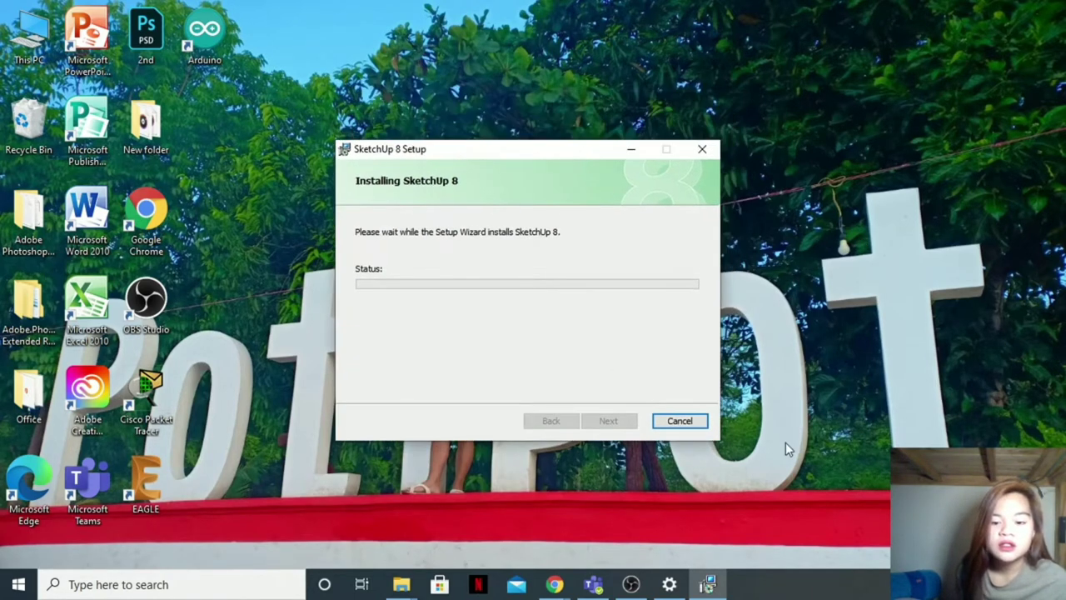
{"action": "right_click", "coordinate": [768, 325]}
{"action": "right_click", "coordinate": [805, 325]}
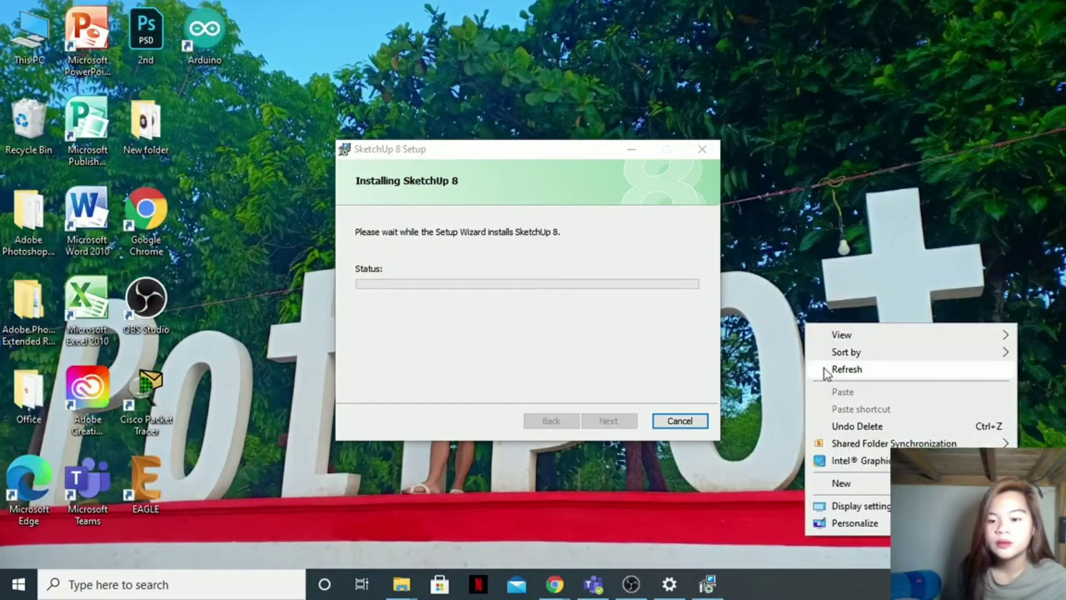
{"action": "left_click", "coordinate": [837, 373]}
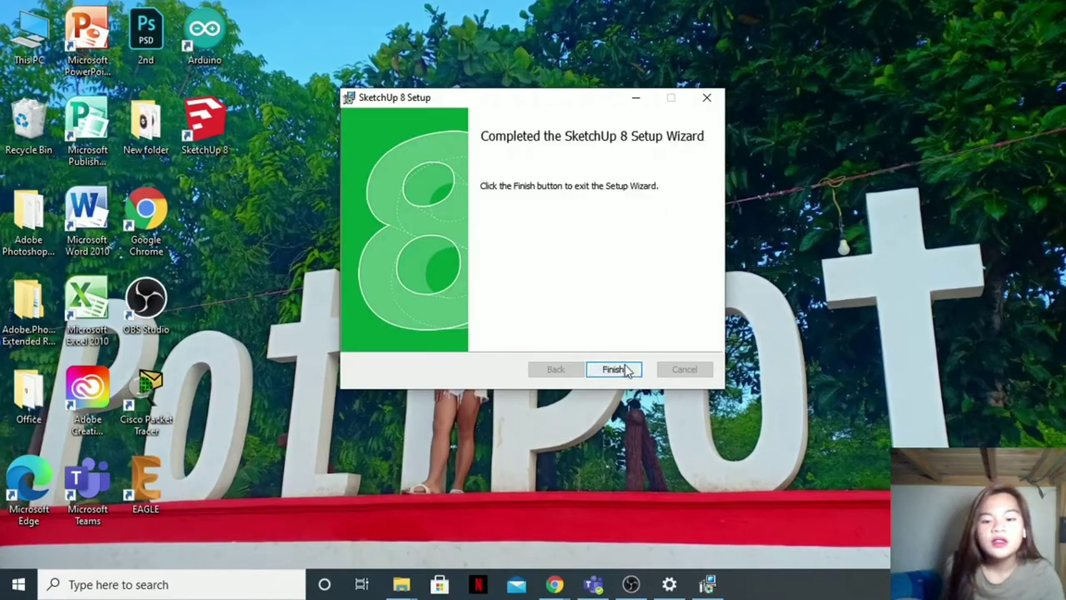
Step: Close the finished SketchUp setup, run SketchUp 8 as administrator and dismiss the script error
{"action": "left_click", "coordinate": [613, 369]}
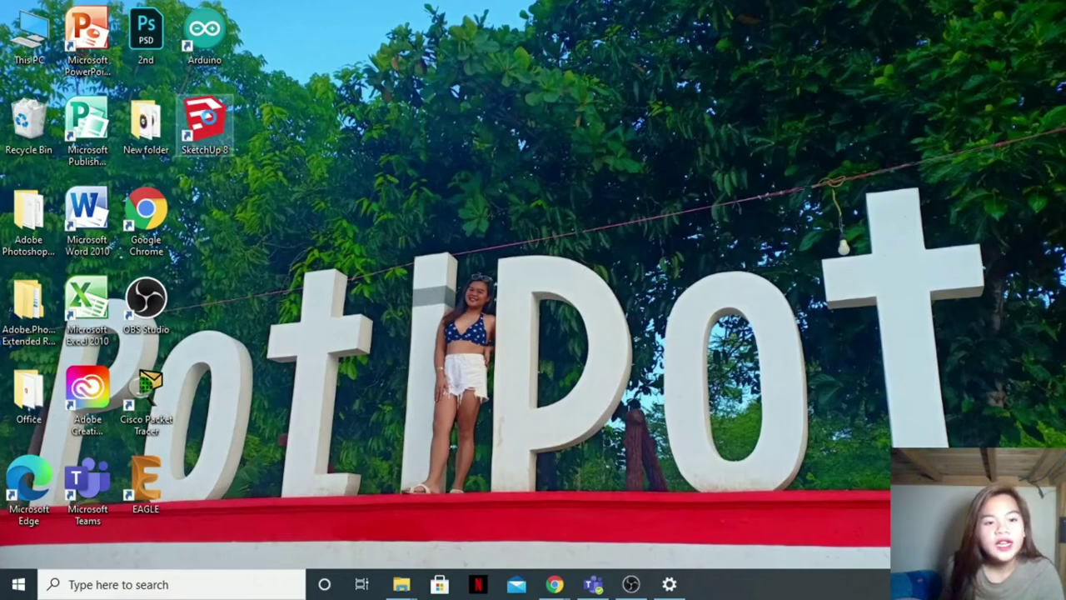
{"action": "right_click", "coordinate": [210, 118]}
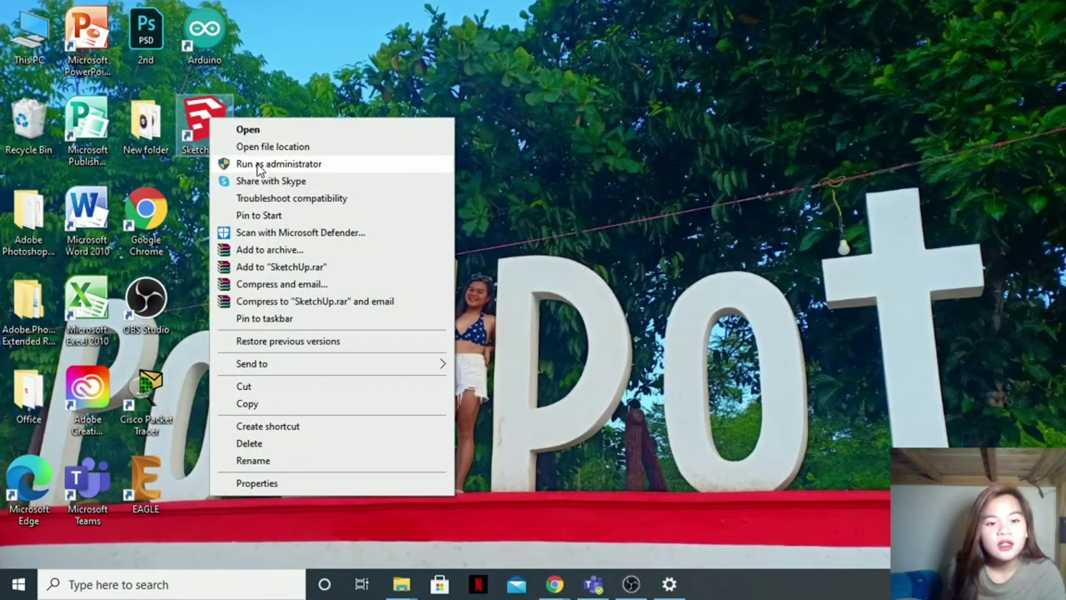
{"action": "left_click", "coordinate": [258, 164]}
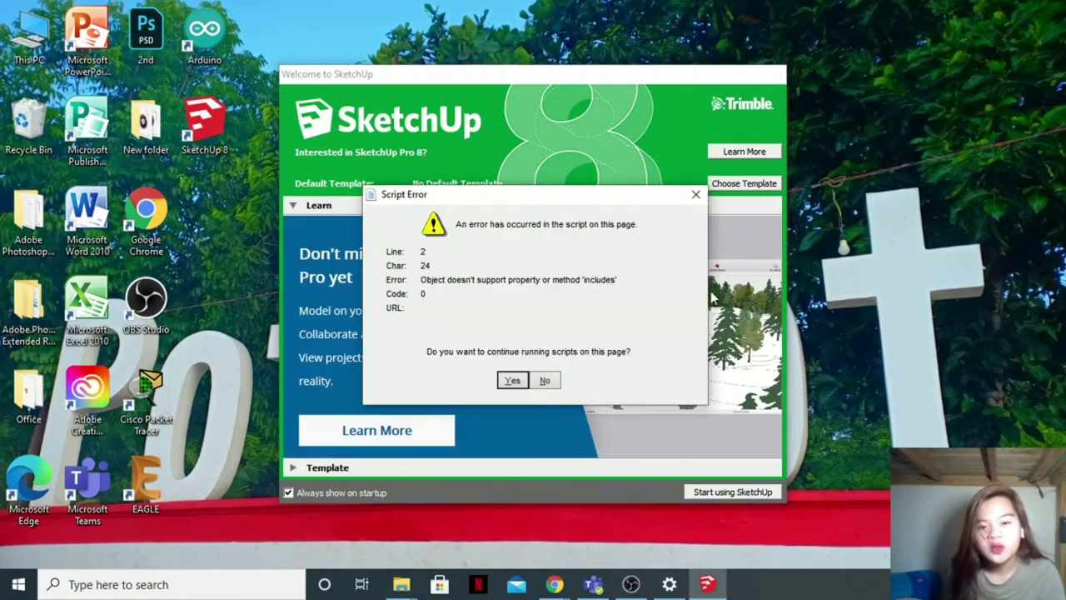
{"action": "left_click", "coordinate": [696, 194]}
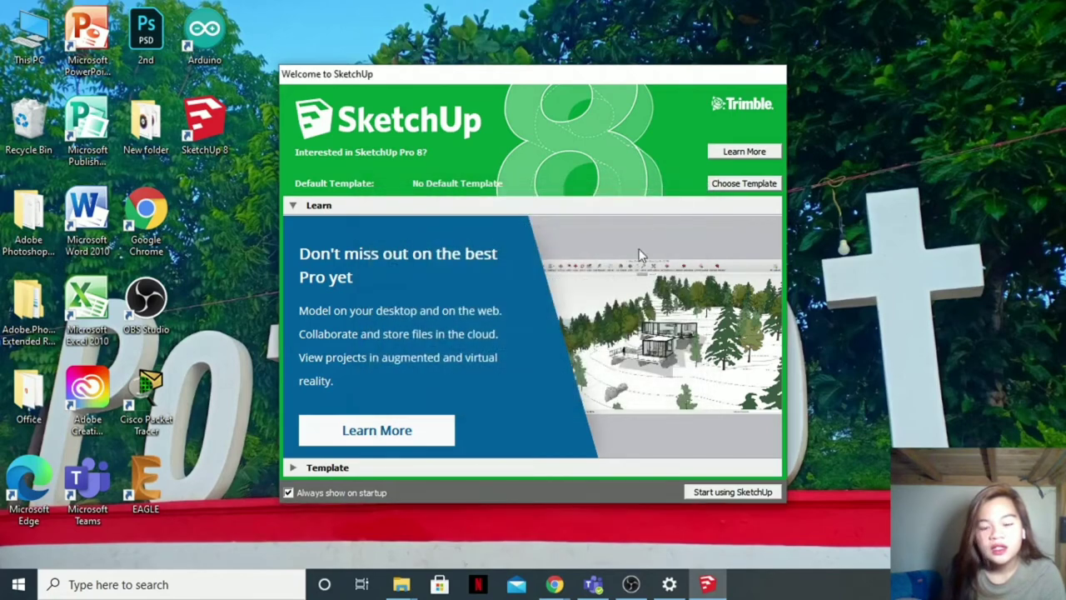
{"action": "mouse_move", "coordinate": [655, 78]}
{"action": "left_mouse_down"}
{"action": "mouse_move", "coordinate": [603, 50]}
{"action": "mouse_move", "coordinate": [603, 92]}
{"action": "left_mouse_up"}
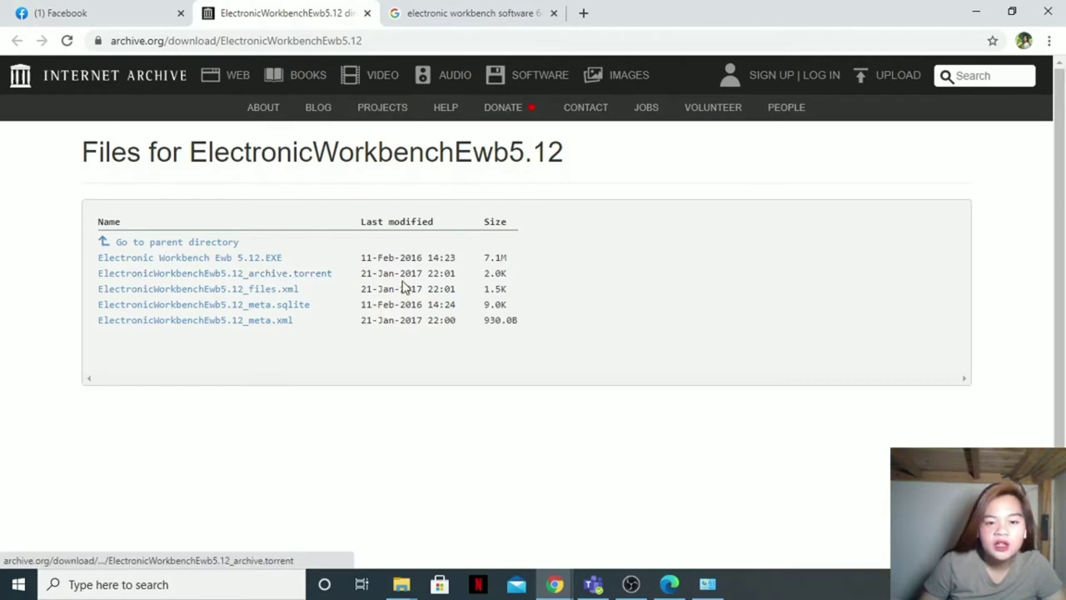
Step: Start and cancel the Electronic Workbench Ewb 5.12.EXE download, then bring up the Downloads folder window
{"action": "left_click", "coordinate": [232, 260]}
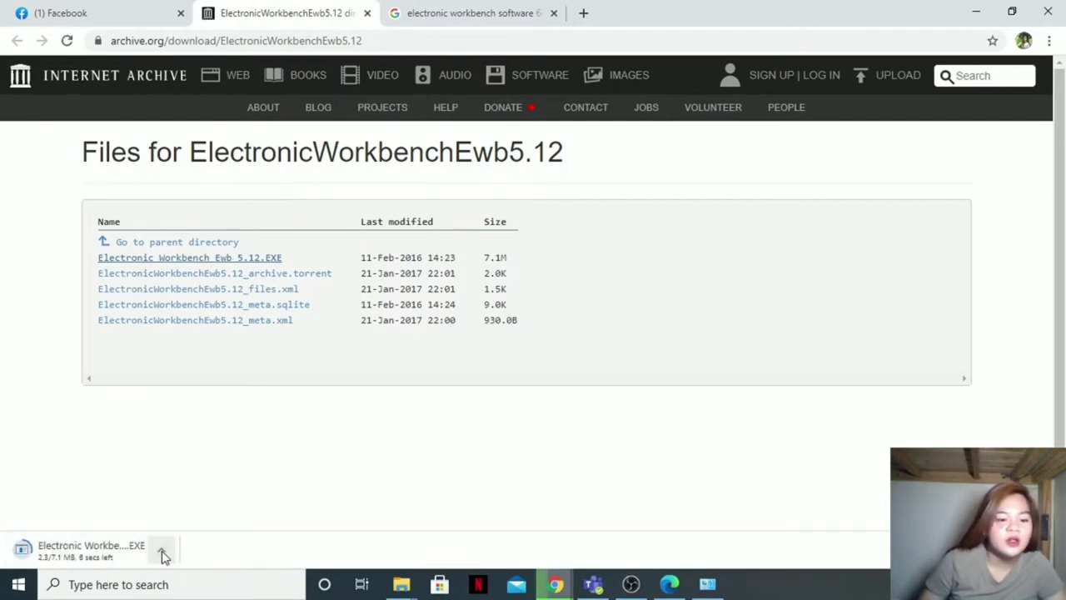
{"action": "left_click", "coordinate": [164, 551]}
{"action": "left_click", "coordinate": [178, 530]}
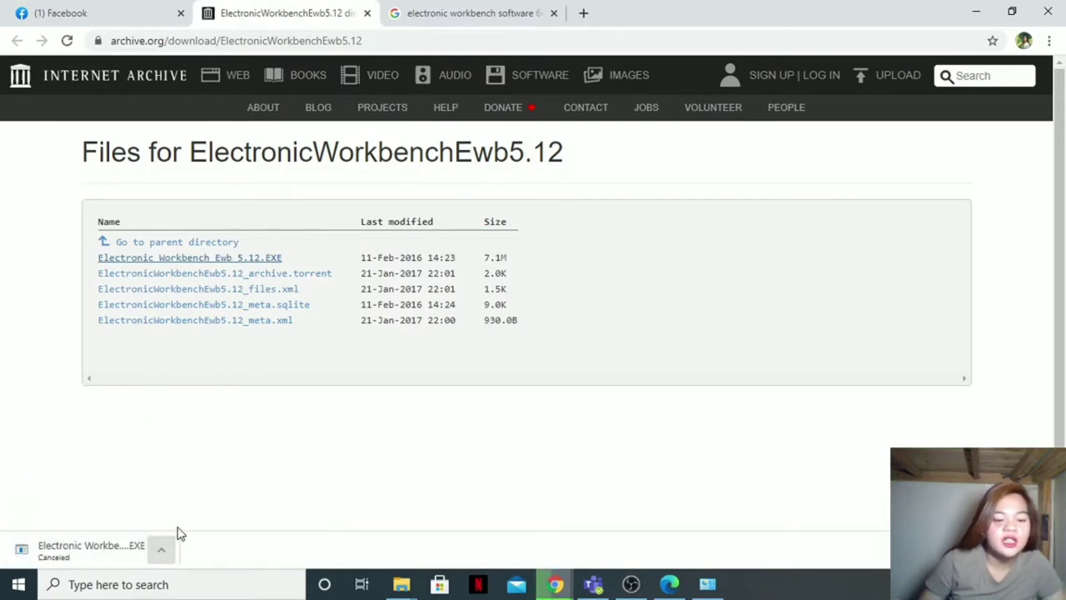
{"action": "left_click", "coordinate": [402, 584]}
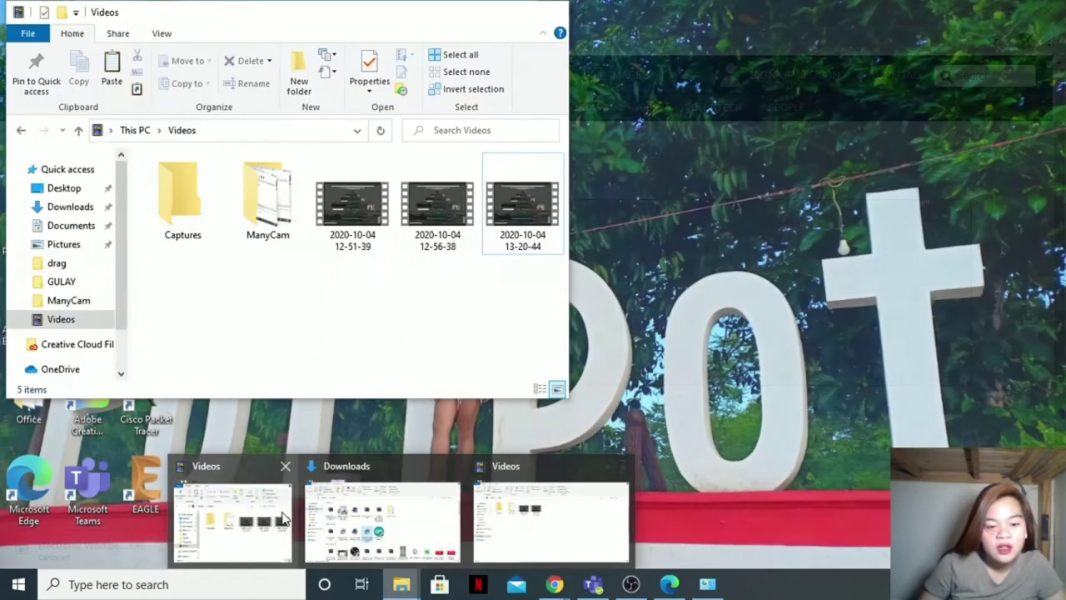
Step: Run electronic_workbench_v5.12_setup from the Downloads folder as administrator
{"action": "left_click", "coordinate": [382, 521]}
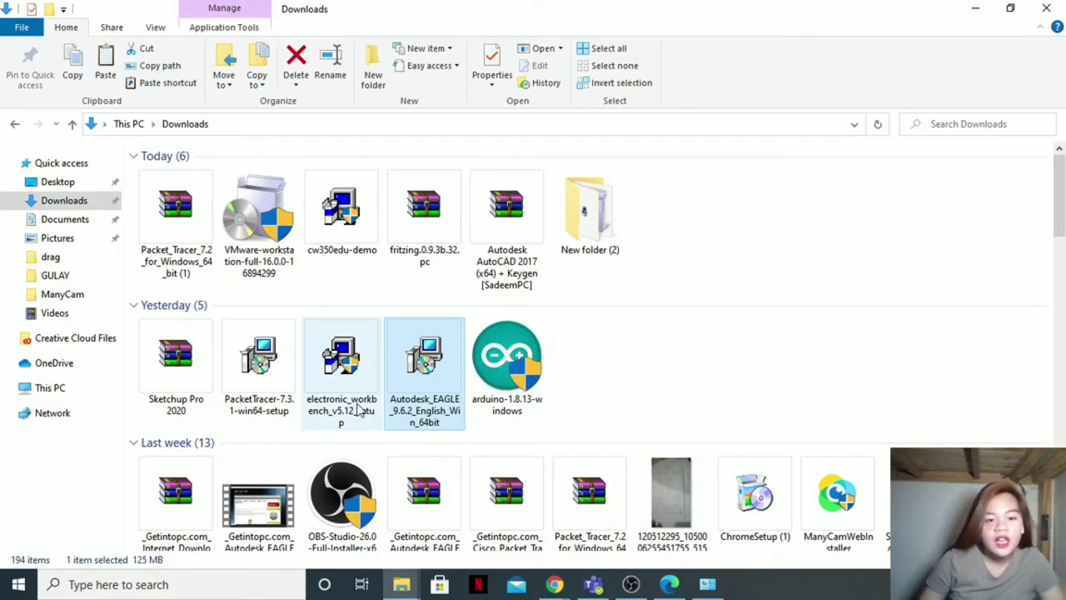
{"action": "left_click", "coordinate": [343, 356]}
{"action": "right_click", "coordinate": [345, 358]}
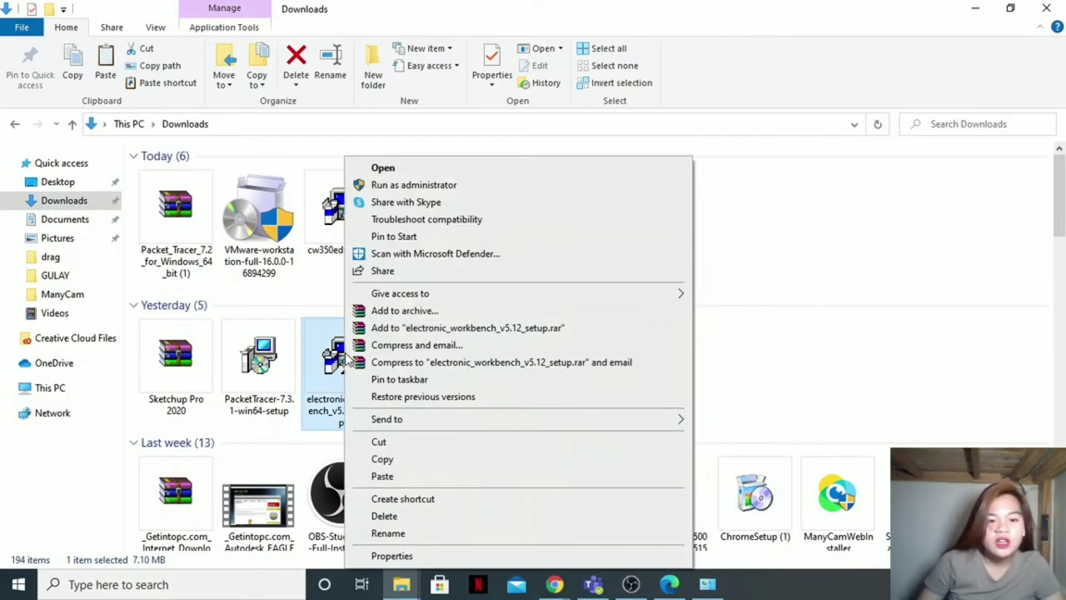
{"action": "left_click", "coordinate": [462, 186]}
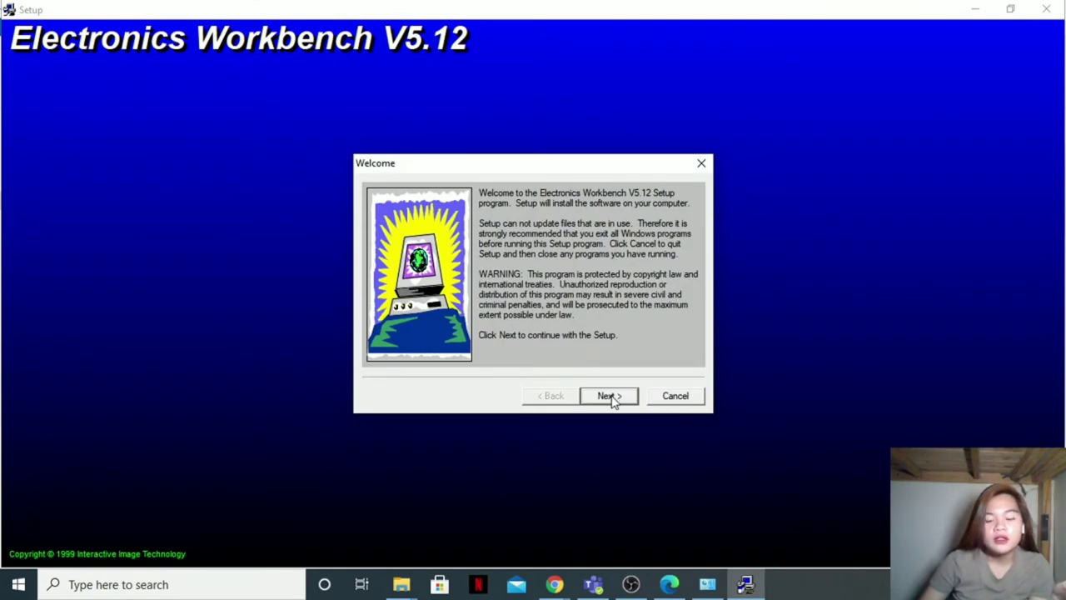
Step: Accept the default EWB512 directory and shortcut folder, and start installing Electronics Workbench
{"action": "left_click", "coordinate": [608, 396]}
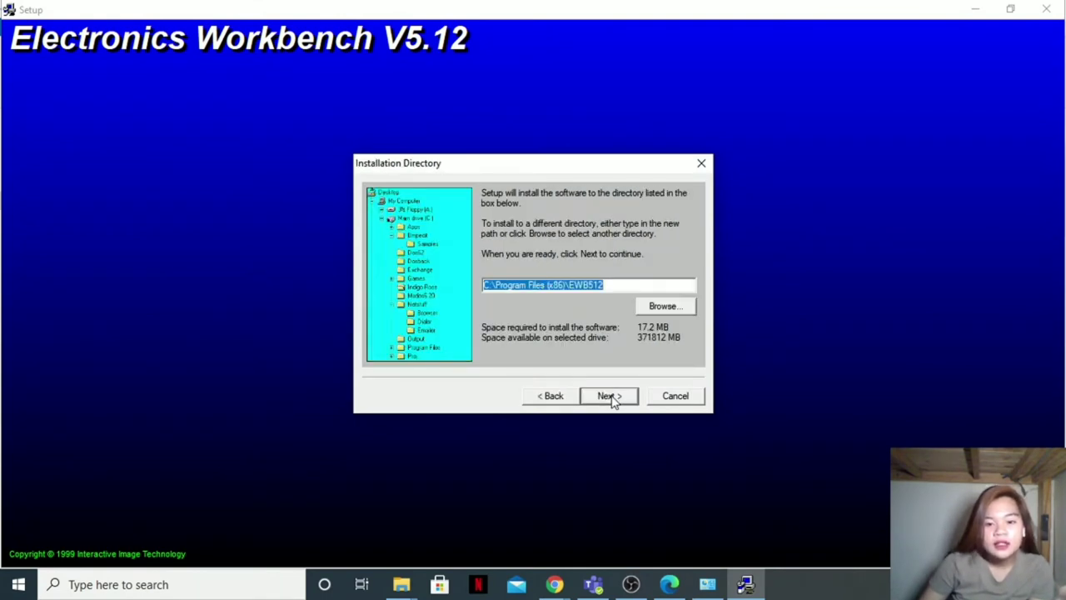
{"action": "left_click", "coordinate": [613, 401]}
{"action": "left_click", "coordinate": [612, 398]}
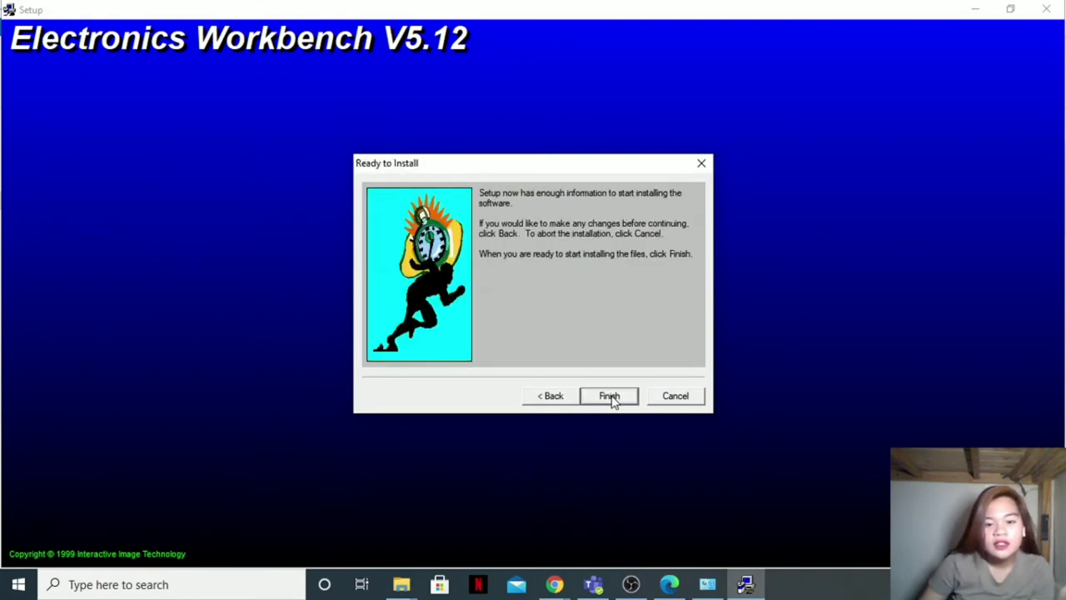
{"action": "left_click", "coordinate": [610, 396]}
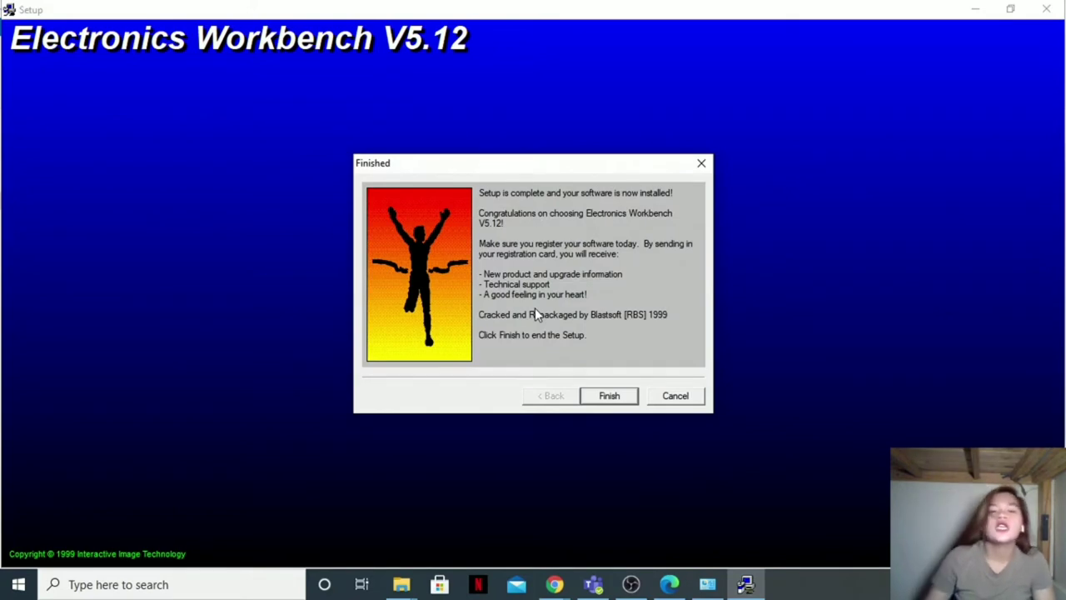
Step: Close the finished installer, minimize the open windows and refresh the desktop
{"action": "left_click", "coordinate": [611, 392]}
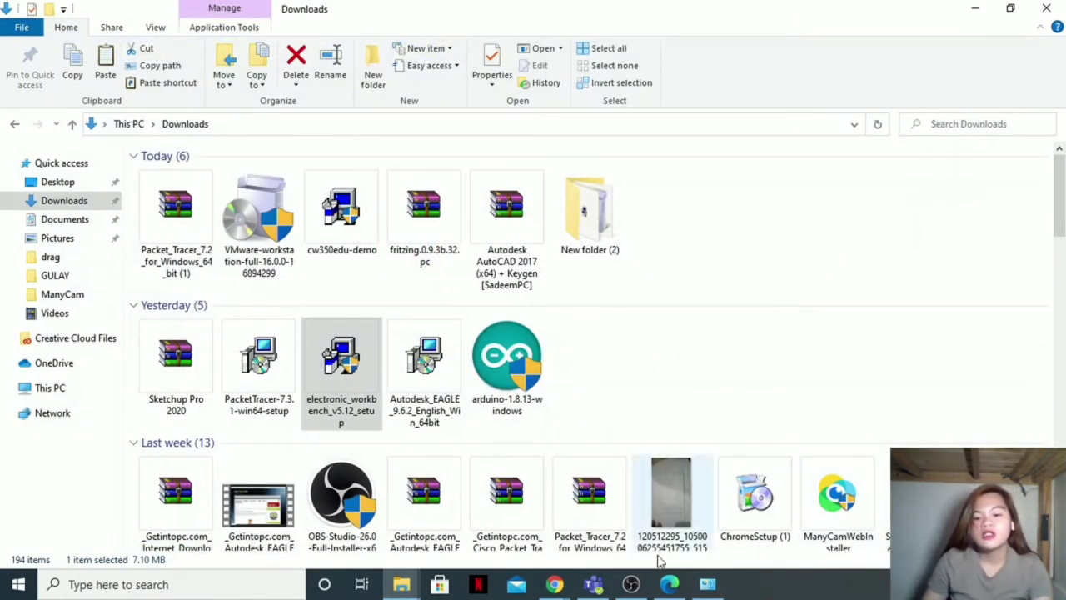
{"action": "left_click", "coordinate": [975, 7]}
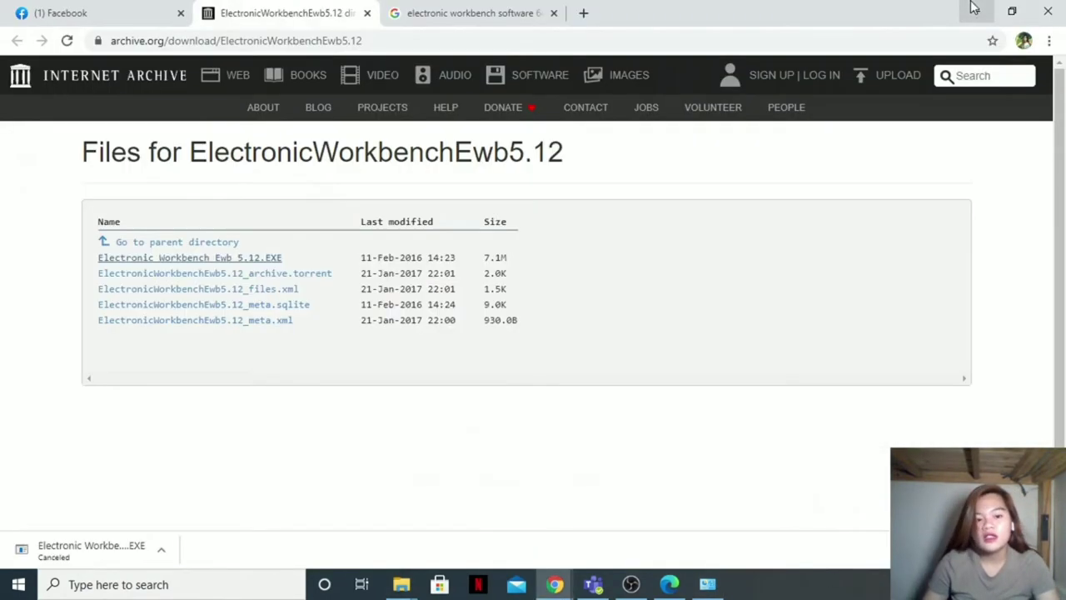
{"action": "left_click", "coordinate": [975, 7]}
{"action": "right_click", "coordinate": [393, 180]}
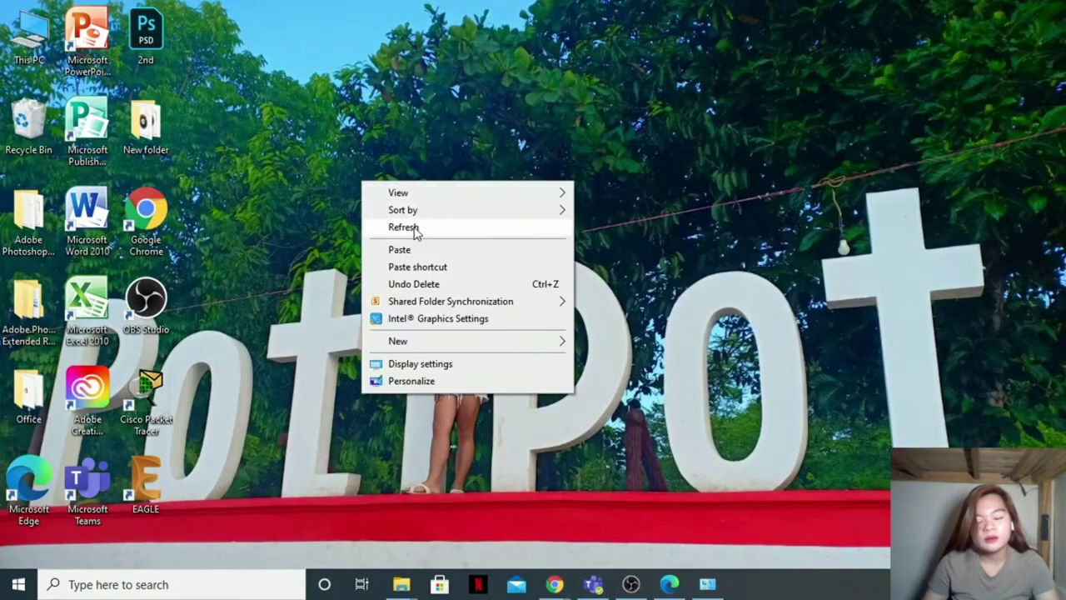
{"action": "left_click", "coordinate": [414, 228]}
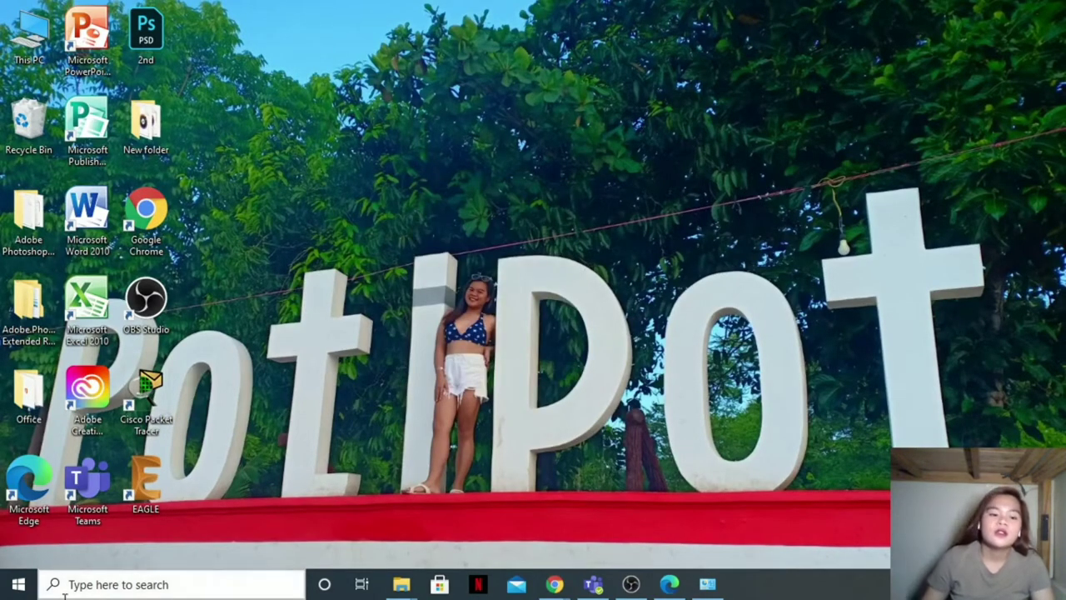
Step: Launch Electronics Workbench from the Start menu and dismiss the 'Could not open file' error
{"action": "left_click", "coordinate": [18, 584]}
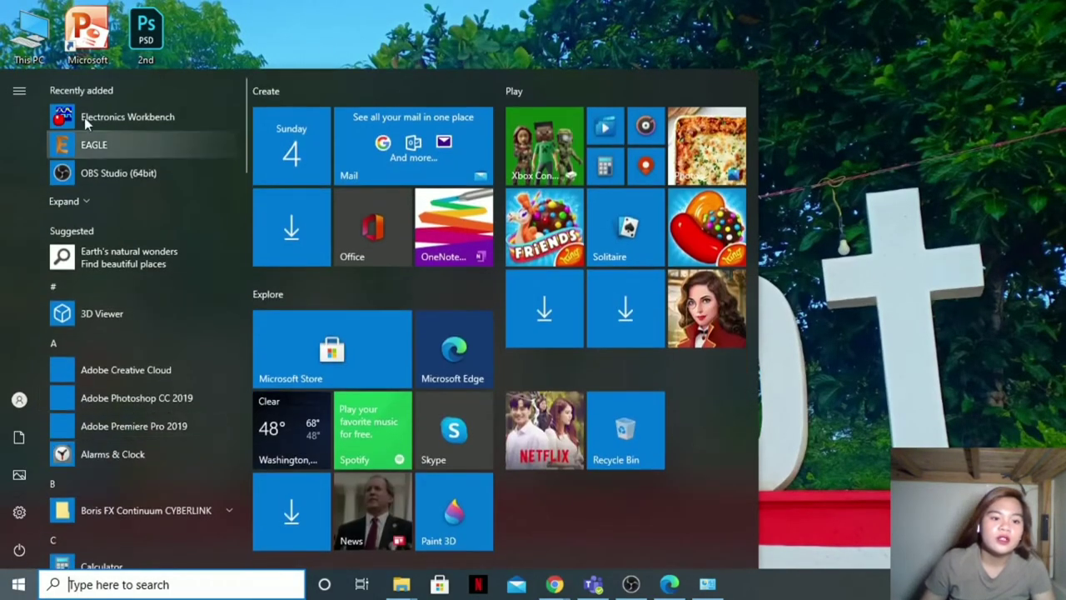
{"action": "left_click", "coordinate": [152, 118]}
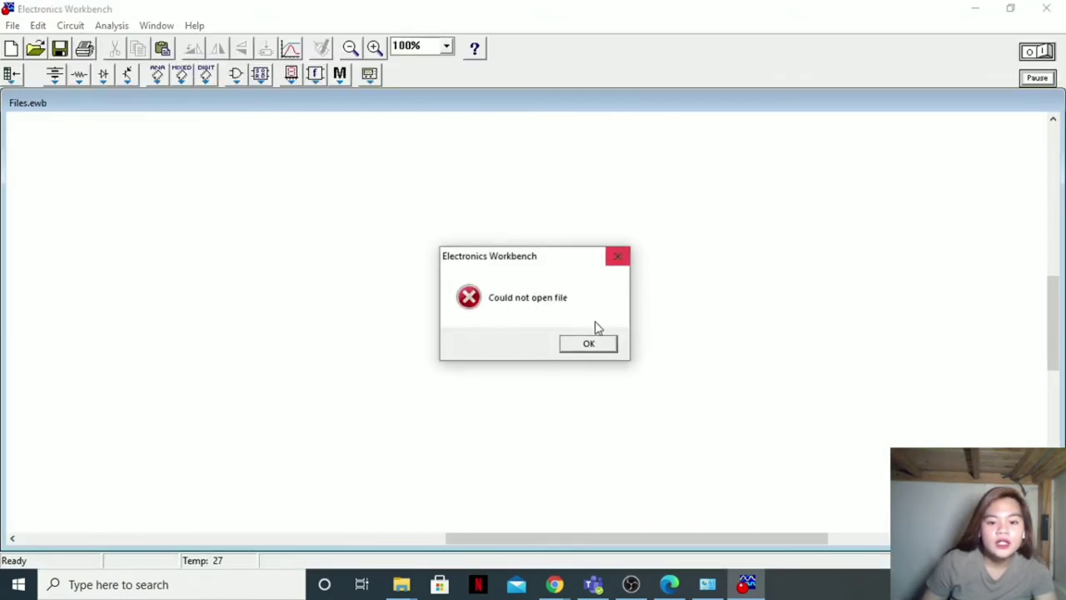
{"action": "left_click", "coordinate": [595, 344]}
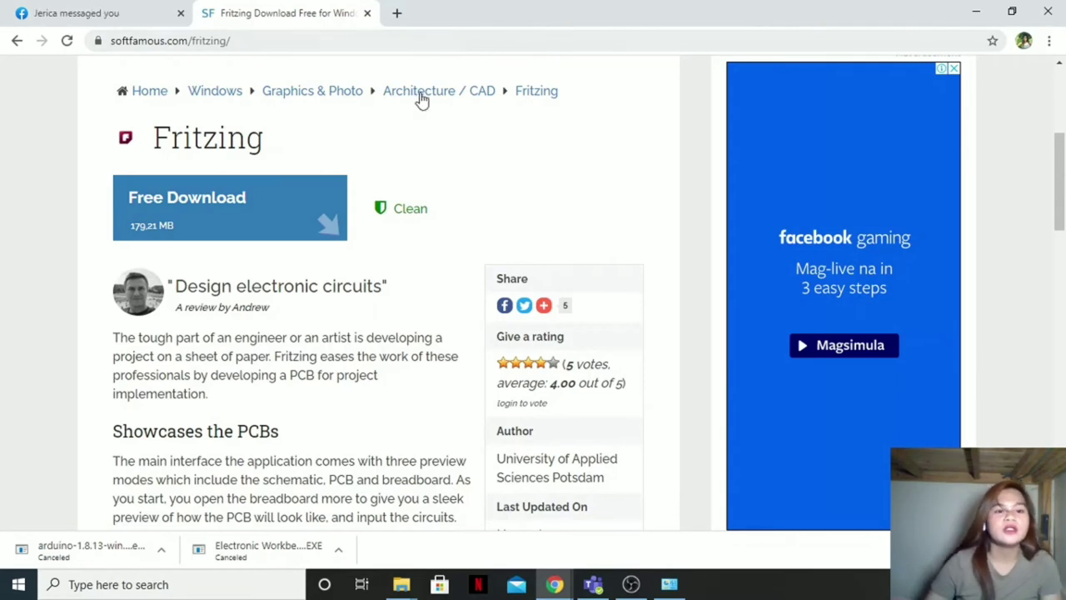
Step: Start the Fritzing download from the SoftFamous mirror, then cancel it in the downloads bar
{"action": "left_click", "coordinate": [314, 220]}
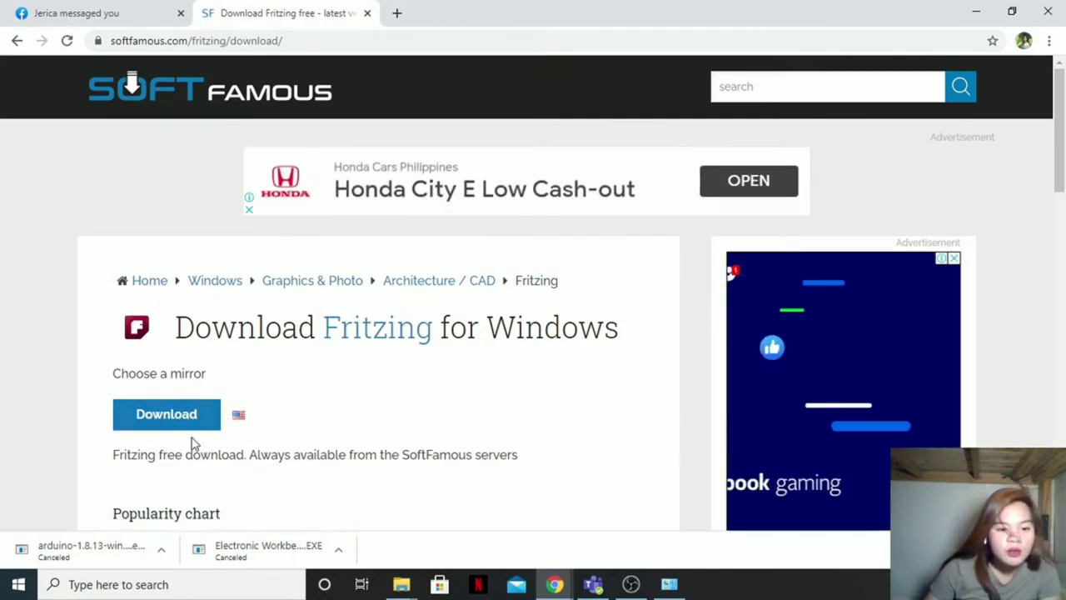
{"action": "left_click", "coordinate": [200, 414]}
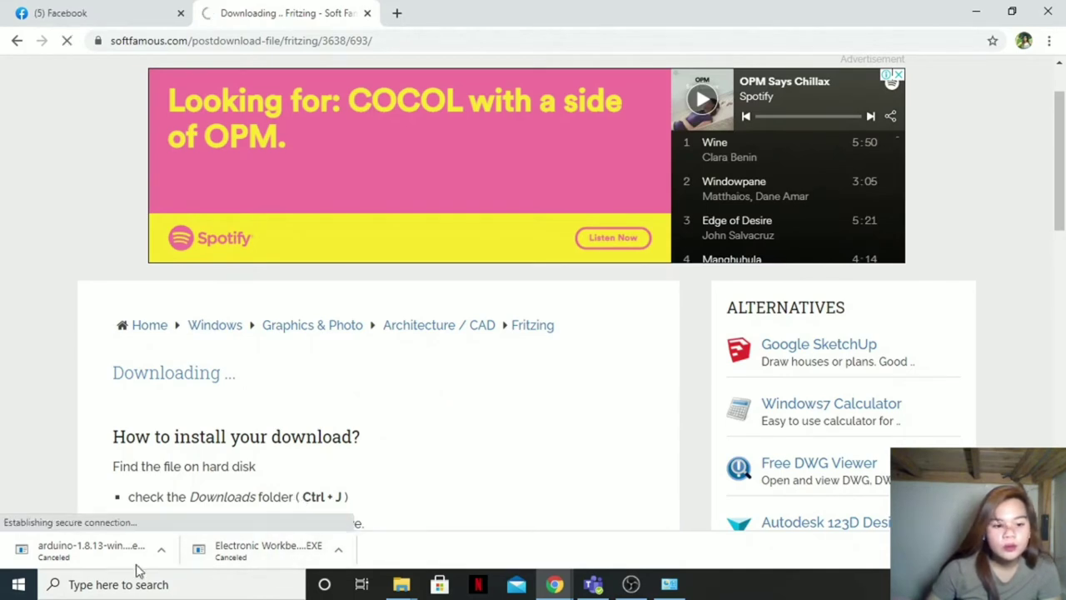
{"action": "scroll", "coordinate": [342, 479], "scroll_direction": "down", "scroll_amount": 1}
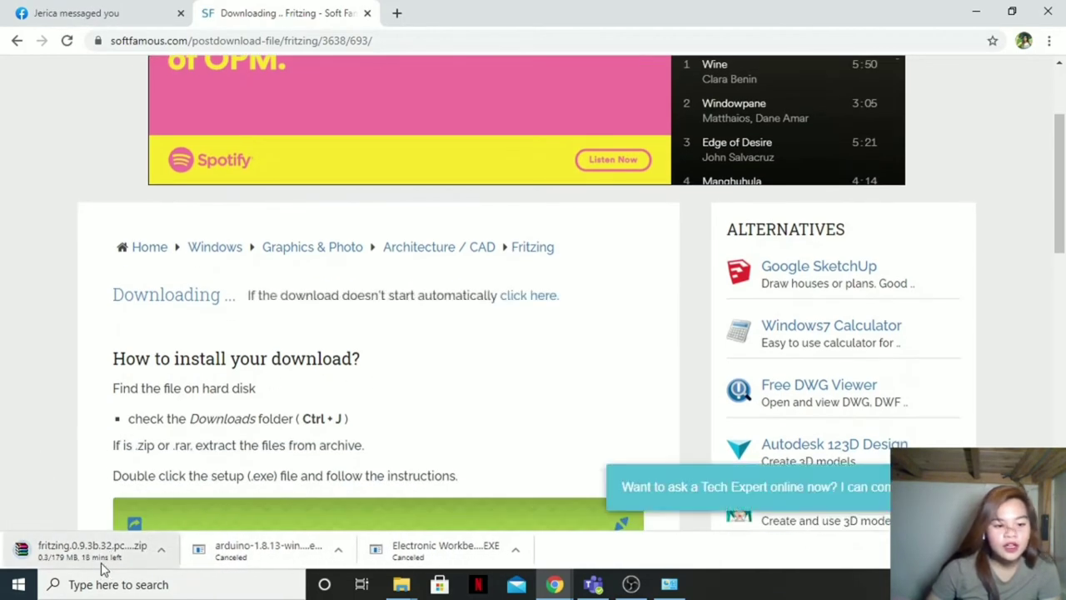
{"action": "left_click", "coordinate": [165, 554]}
{"action": "left_click", "coordinate": [188, 522]}
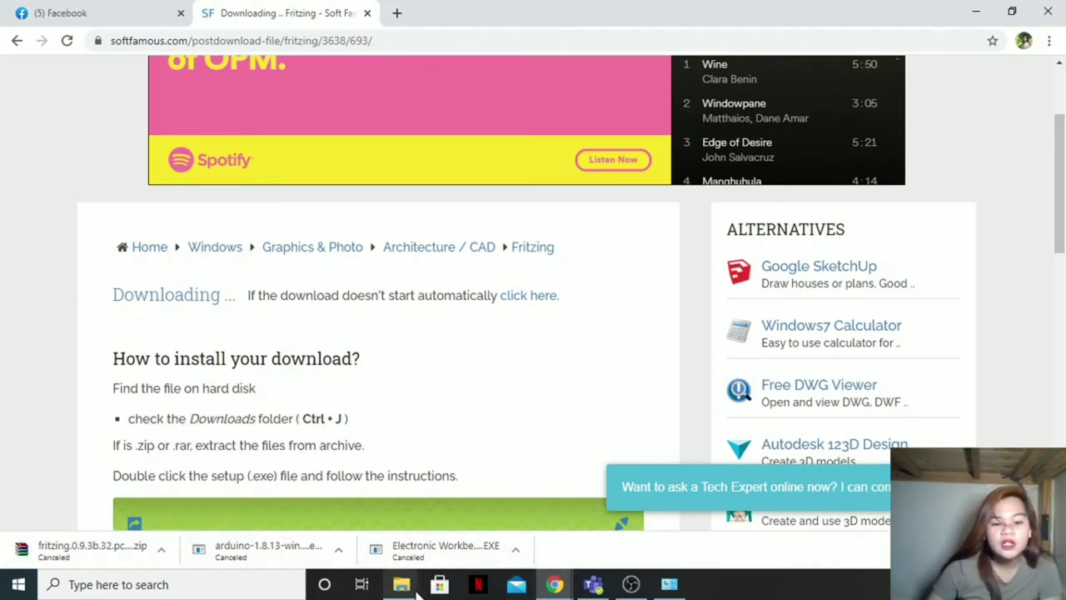
Step: Extract the fritzing.0.9.3b.32.pc archive in Downloads using Extract Here
{"action": "mouse_move", "coordinate": [404, 586]}
{"action": "left_click", "coordinate": [433, 499]}
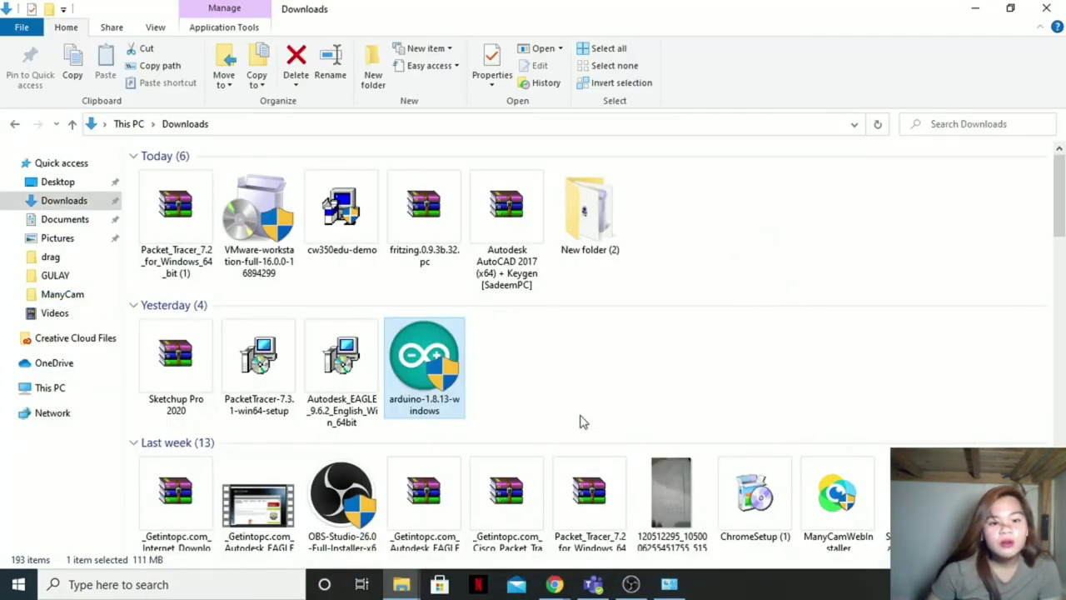
{"action": "left_click", "coordinate": [421, 215]}
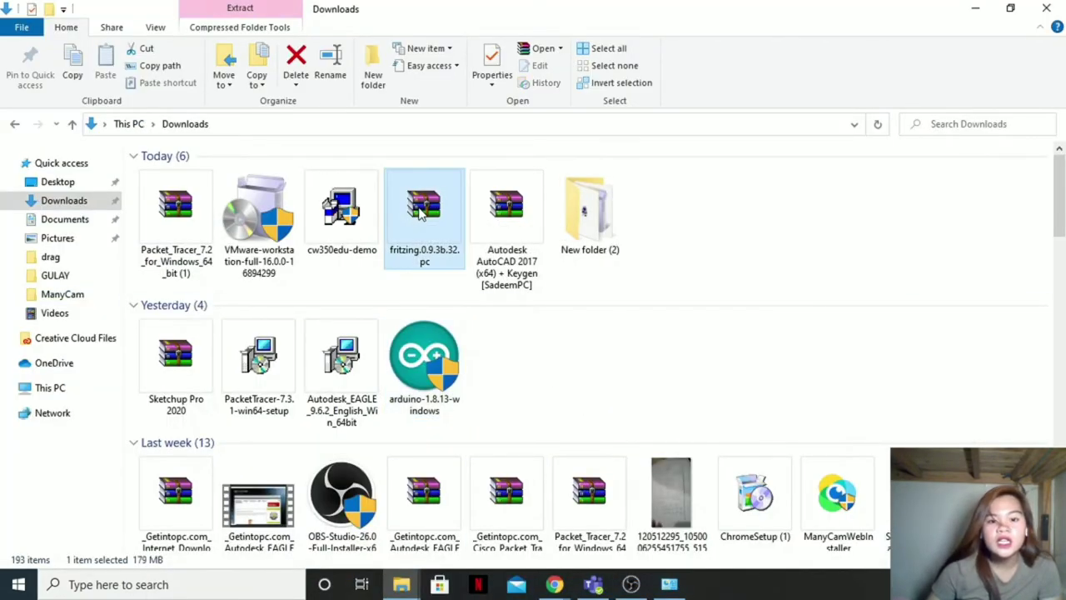
{"action": "right_click", "coordinate": [421, 215]}
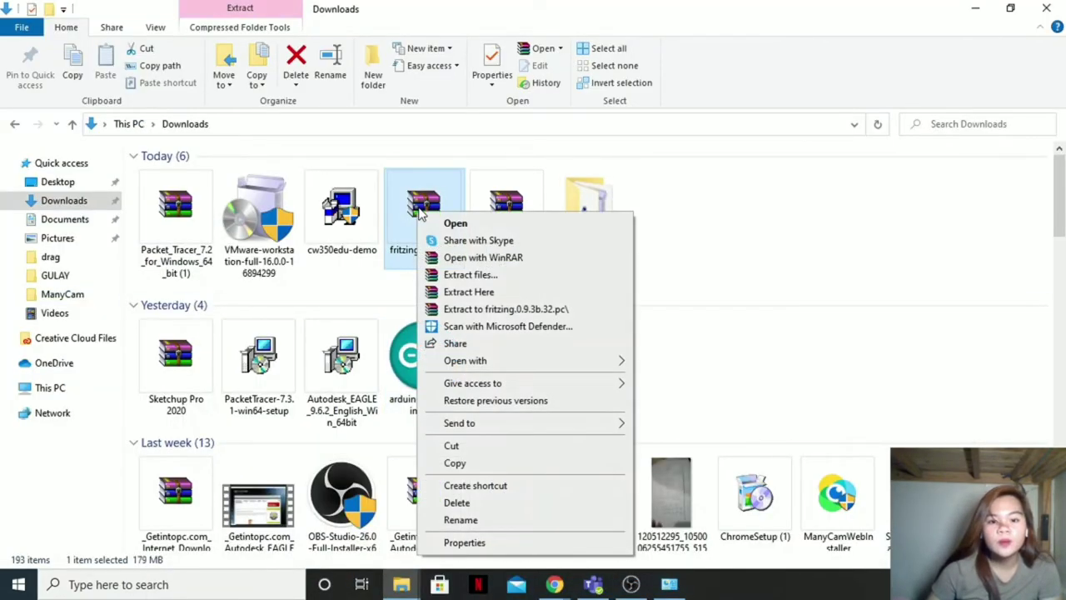
{"action": "left_click", "coordinate": [469, 292]}
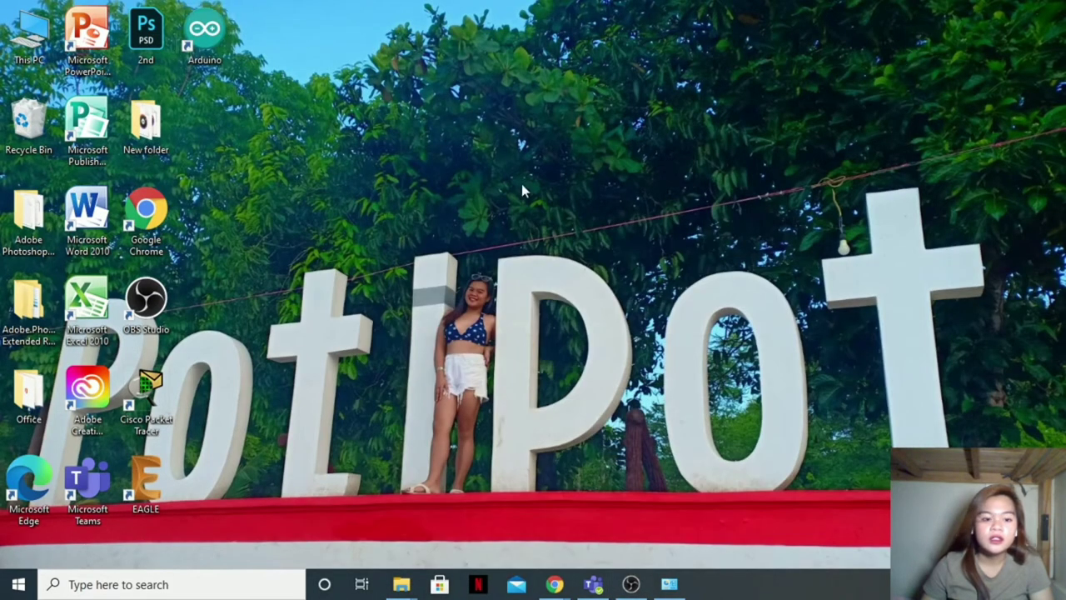
Step: Refresh the desktop and briefly check the list of installed programs
{"action": "right_click", "coordinate": [526, 183]}
{"action": "left_click", "coordinate": [602, 229]}
{"action": "left_click", "coordinate": [19, 584]}
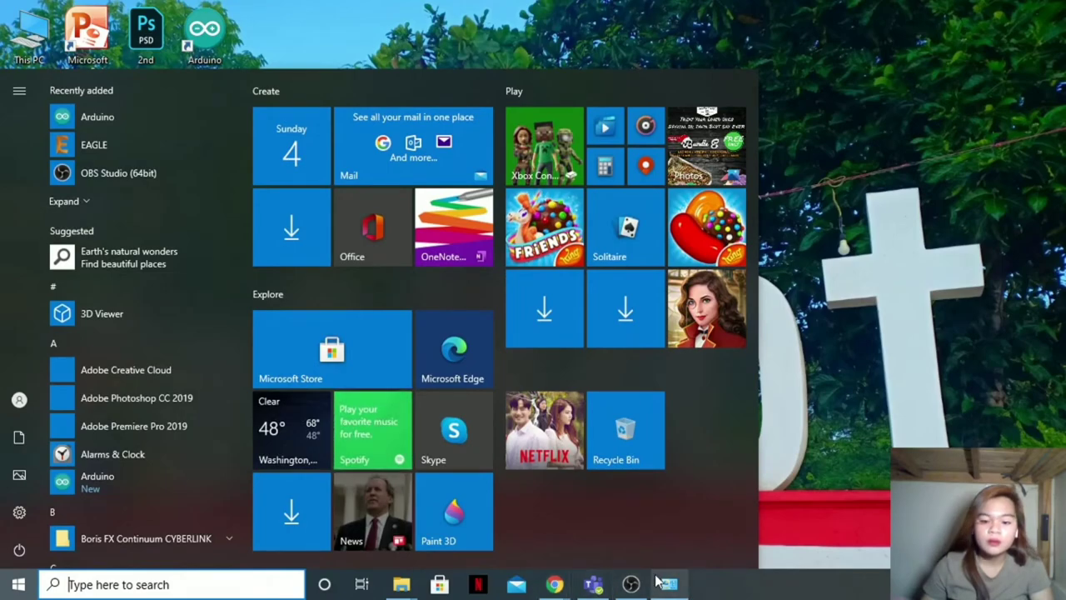
{"action": "mouse_move", "coordinate": [669, 584]}
{"action": "left_click", "coordinate": [673, 550]}
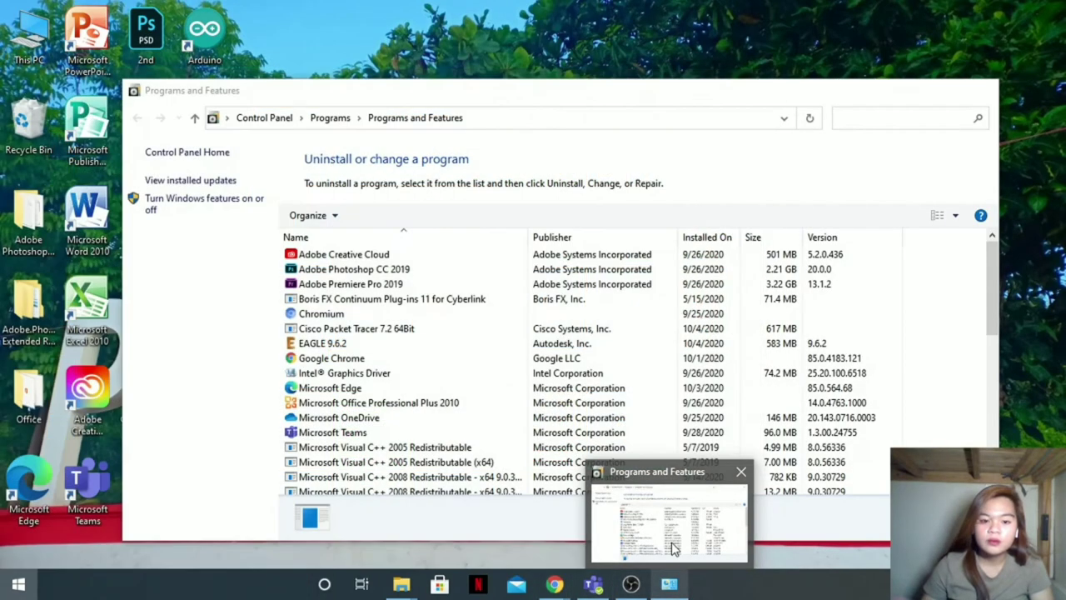
{"action": "key", "text": "super"}
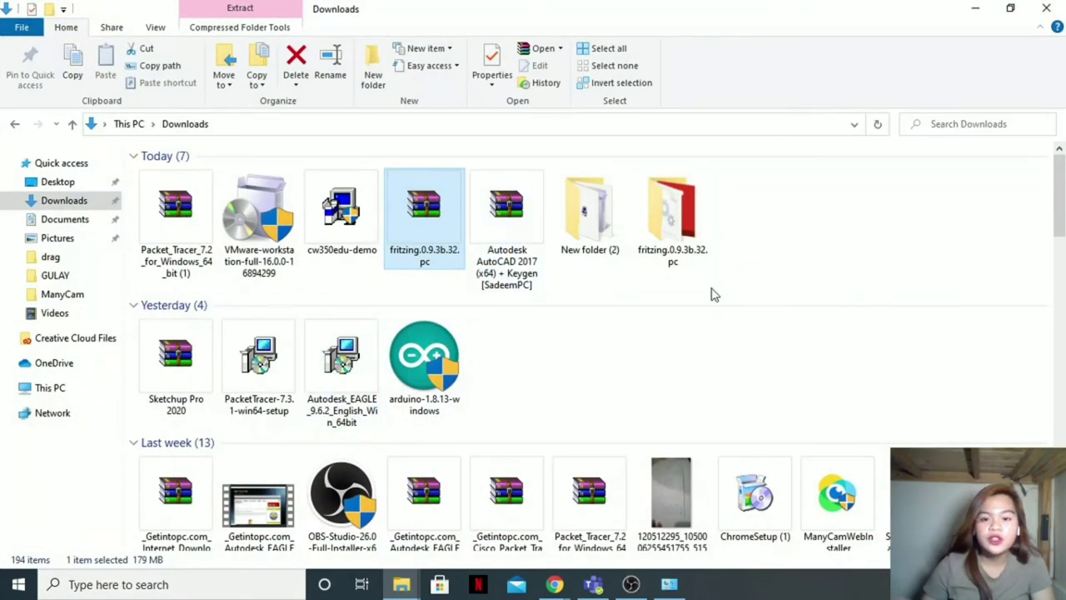
Step: Open the extracted fritzing.0.9.3b.32.pc folder and bring up the Fritzing application's options
{"action": "double_click", "coordinate": [686, 242]}
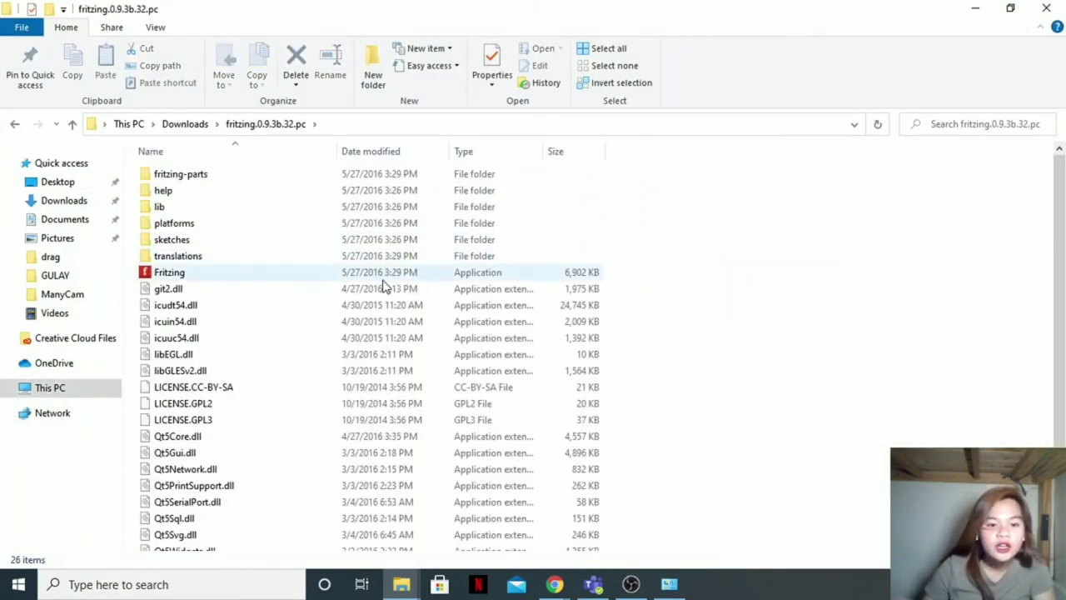
{"action": "scroll", "coordinate": [300, 296], "scroll_direction": "down", "scroll_amount": 1}
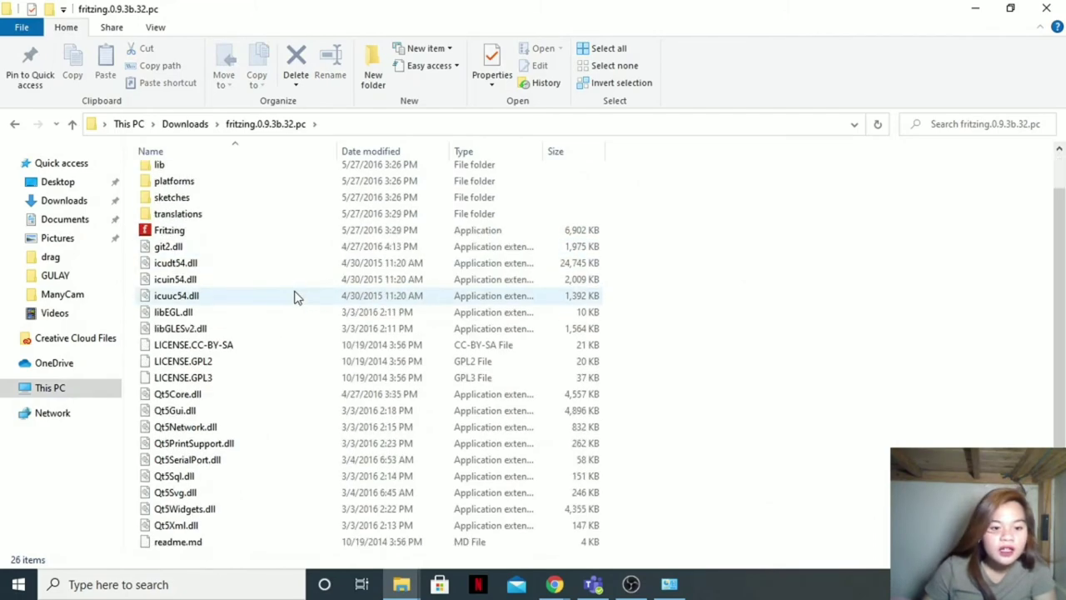
{"action": "right_click", "coordinate": [248, 239]}
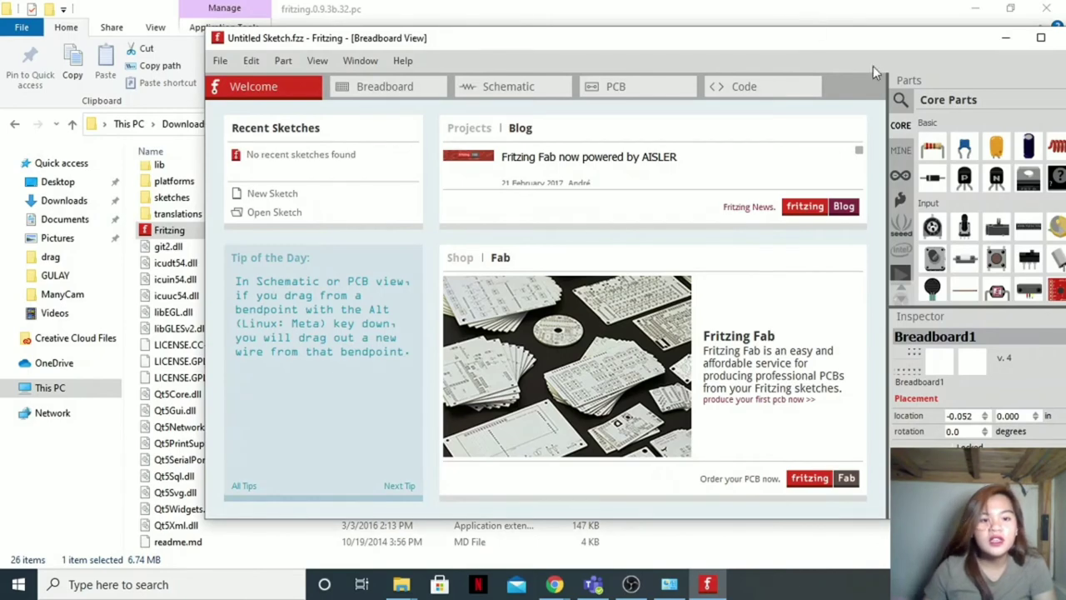
Step: Maximize Fritzing, check version 0.9.3 under Help > About, then close Fritzing
{"action": "left_click", "coordinate": [1040, 37]}
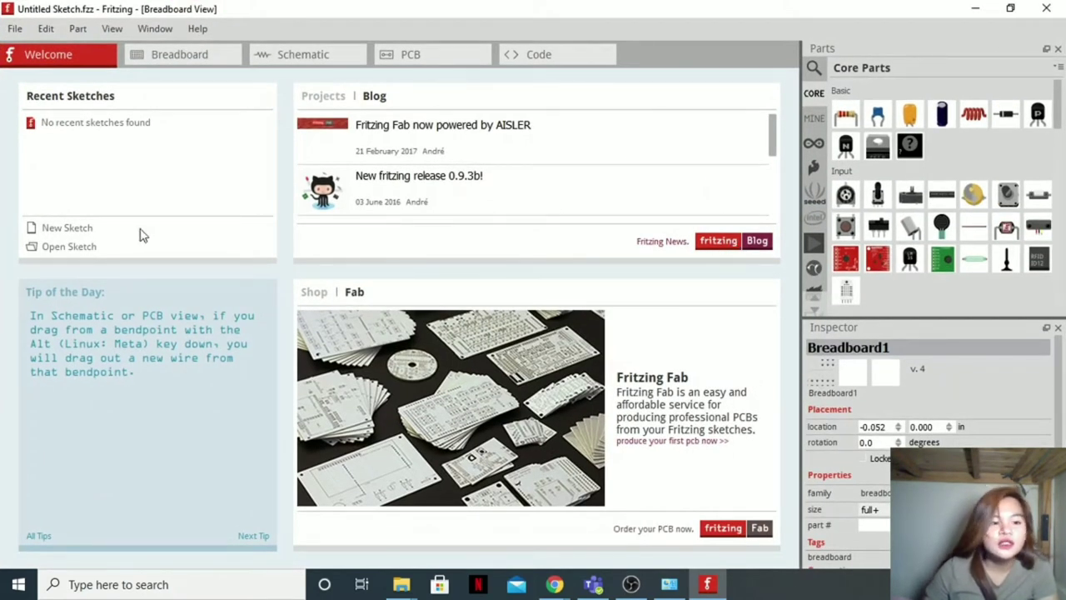
{"action": "left_click", "coordinate": [199, 29]}
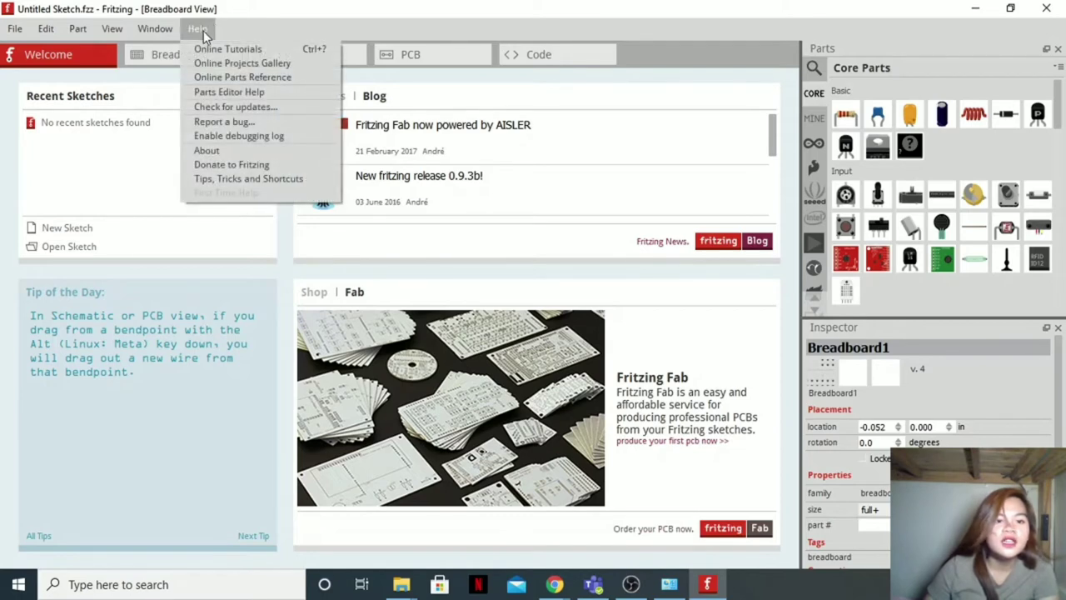
{"action": "left_click", "coordinate": [250, 152]}
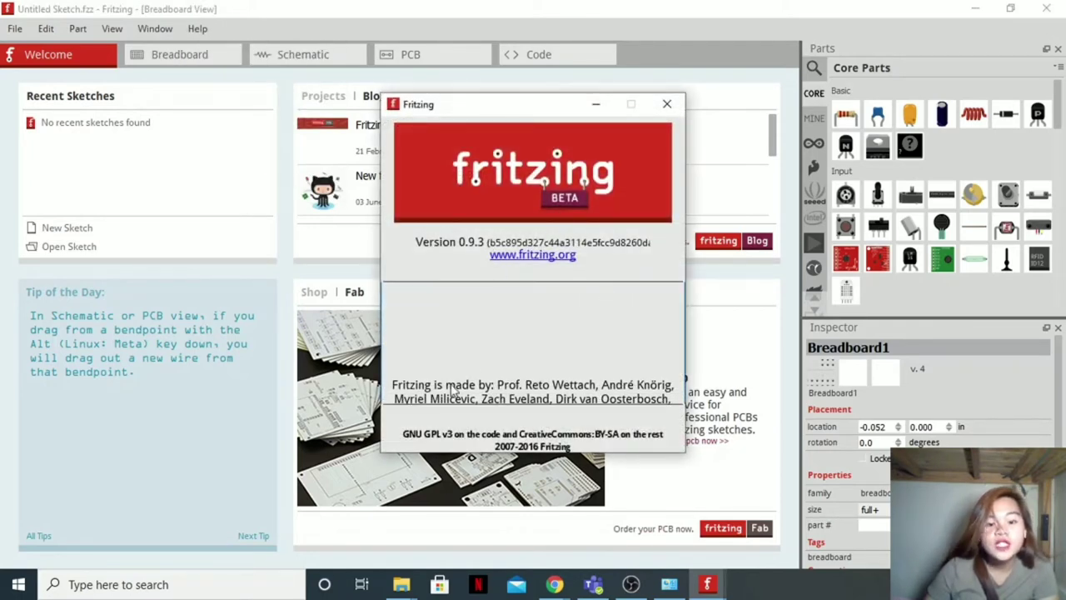
{"action": "left_click", "coordinate": [667, 104]}
{"action": "left_click", "coordinate": [1046, 9]}
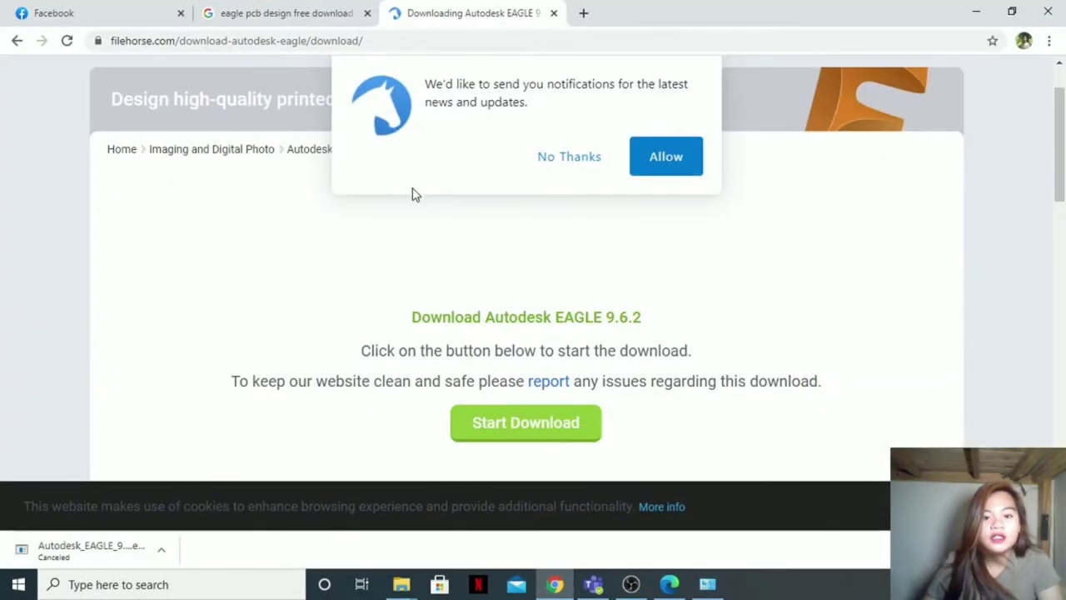
Step: Start the Autodesk EAGLE 9.6.2 download from filehorse, then cancel the duplicate EAGLE download
{"action": "left_click", "coordinate": [15, 41]}
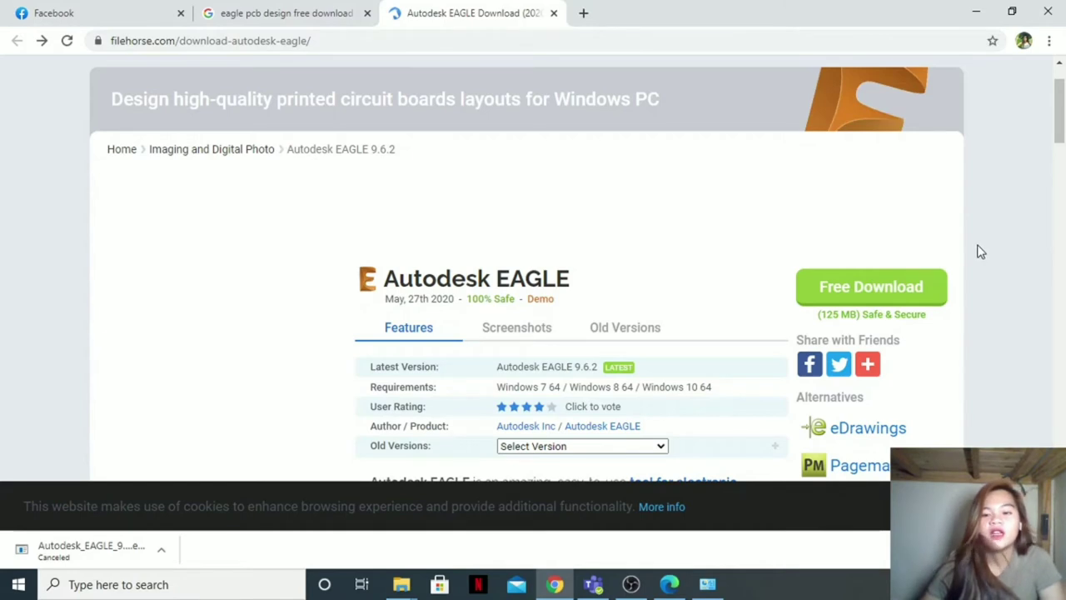
{"action": "left_click", "coordinate": [886, 291]}
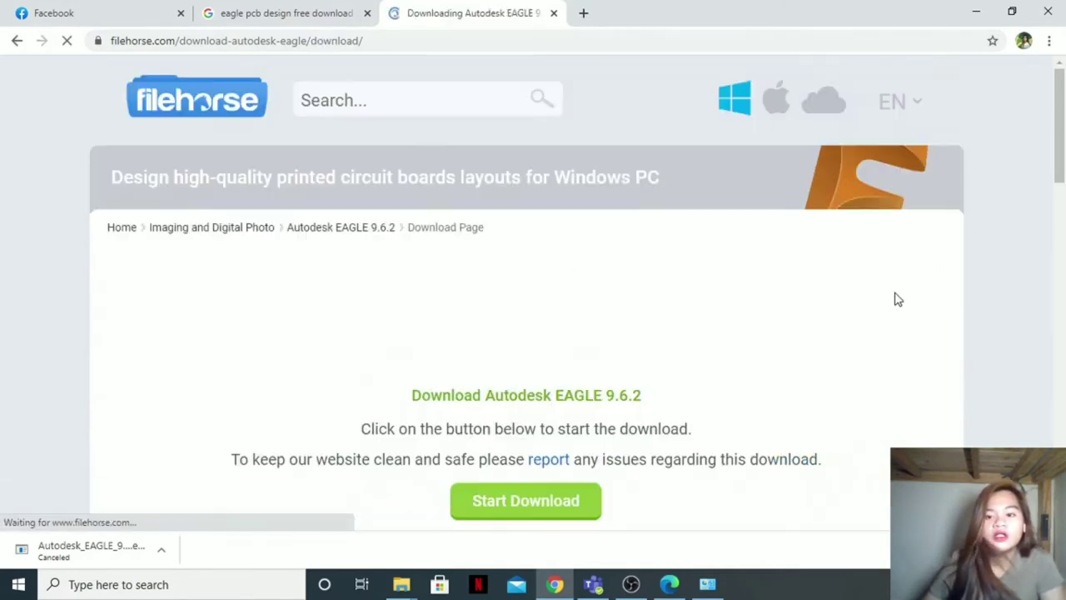
{"action": "scroll", "coordinate": [792, 397], "scroll_direction": "down", "scroll_amount": 2}
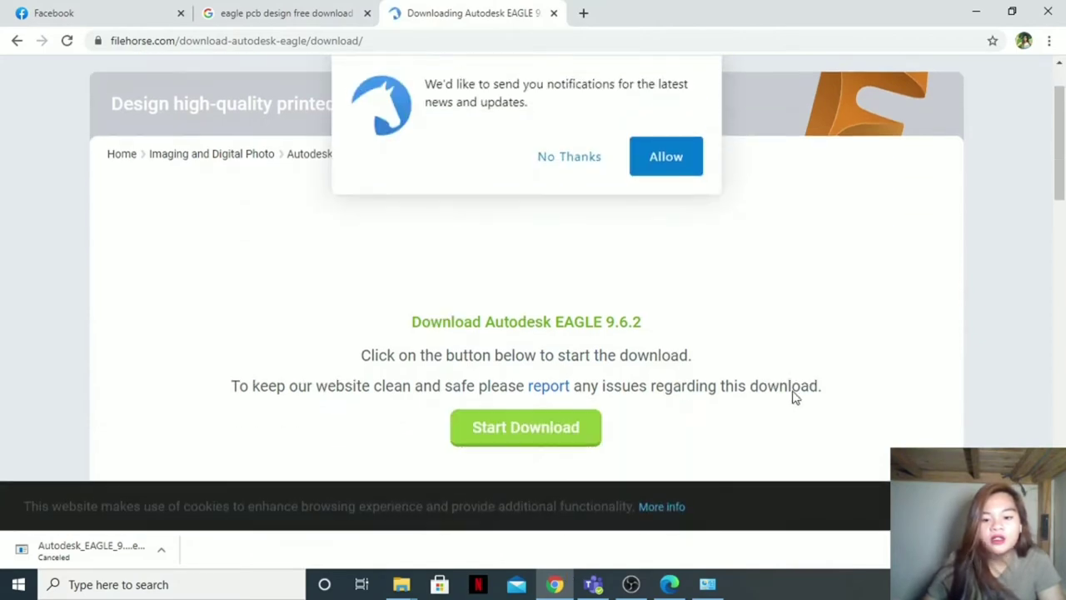
{"action": "left_click", "coordinate": [554, 347]}
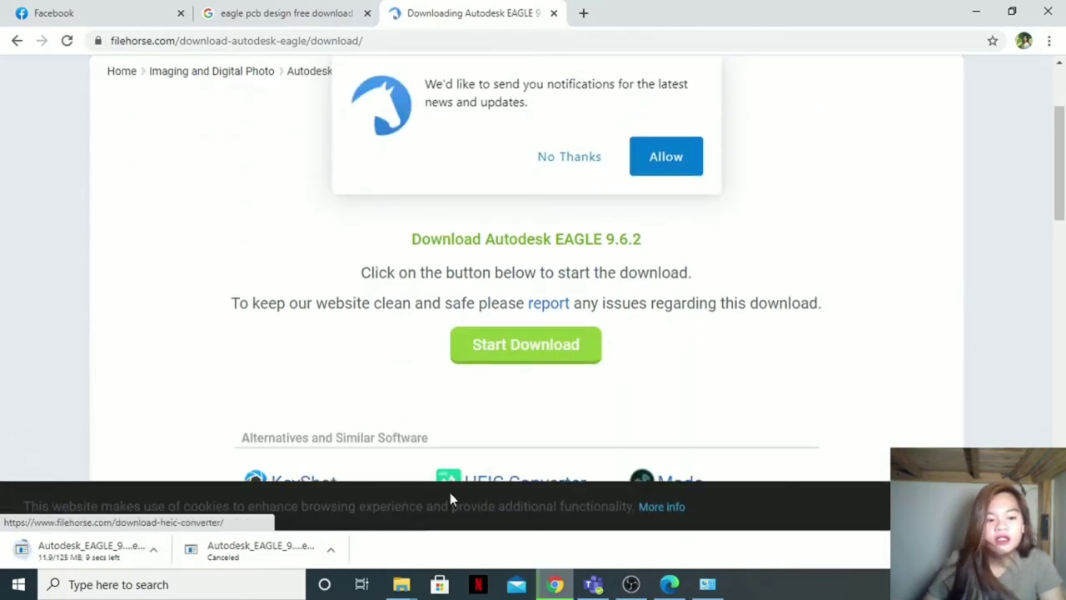
{"action": "left_click", "coordinate": [162, 551]}
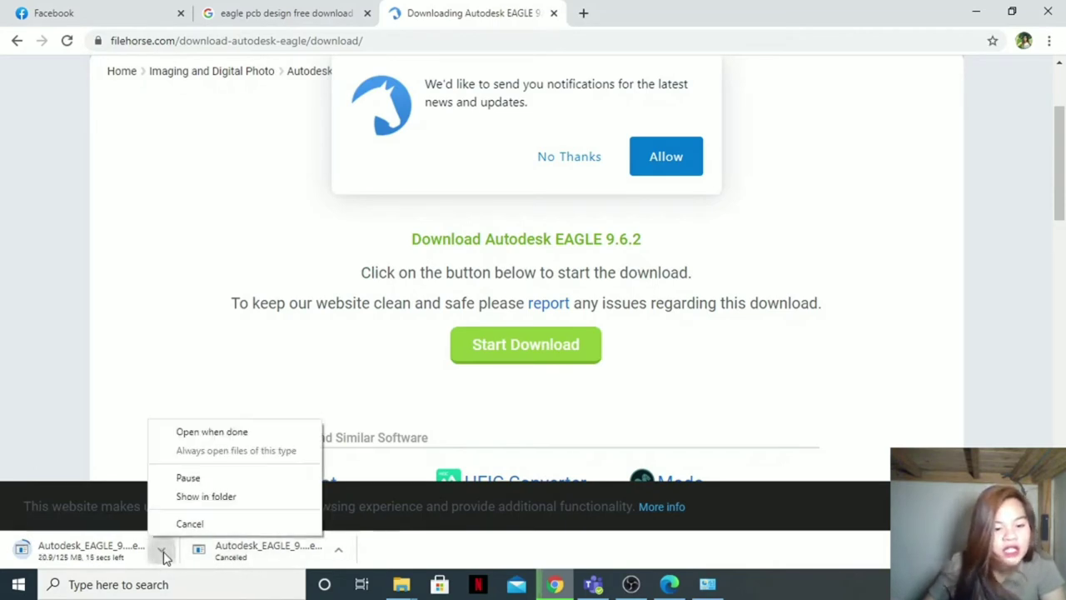
{"action": "left_click", "coordinate": [183, 521]}
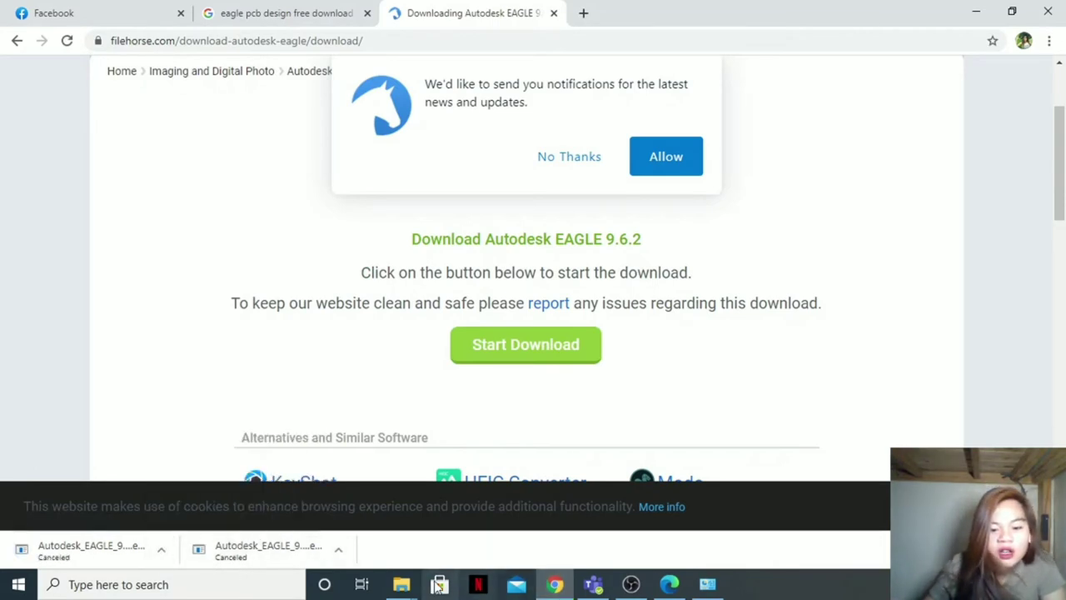
Step: Maximize the Downloads window and run Autodesk_EAGLE_9.6.2_English_Win_64bit as administrator
{"action": "mouse_move", "coordinate": [324, 570]}
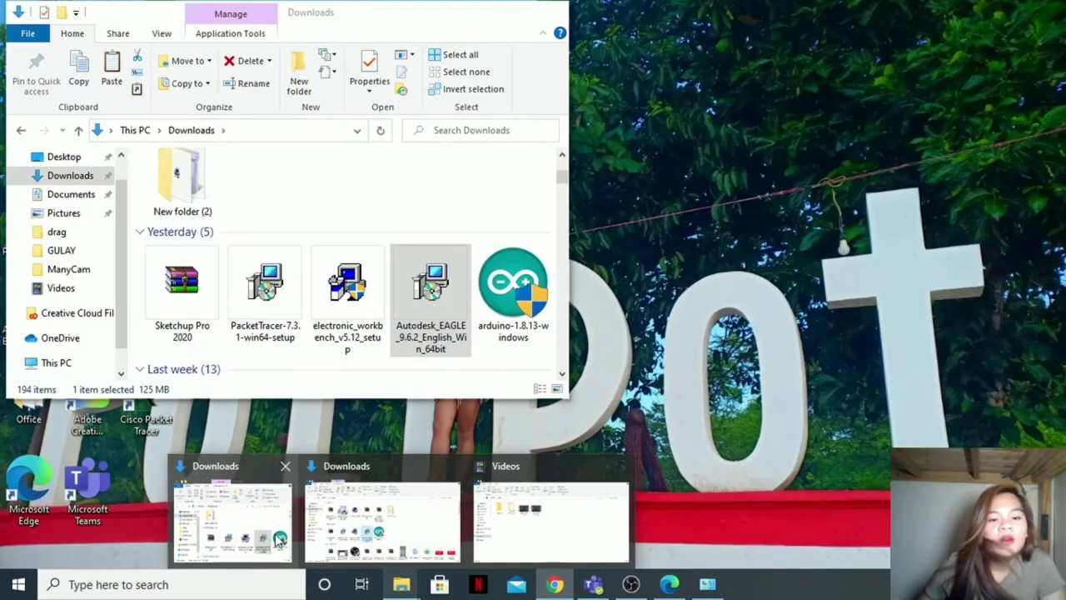
{"action": "left_click", "coordinate": [258, 528]}
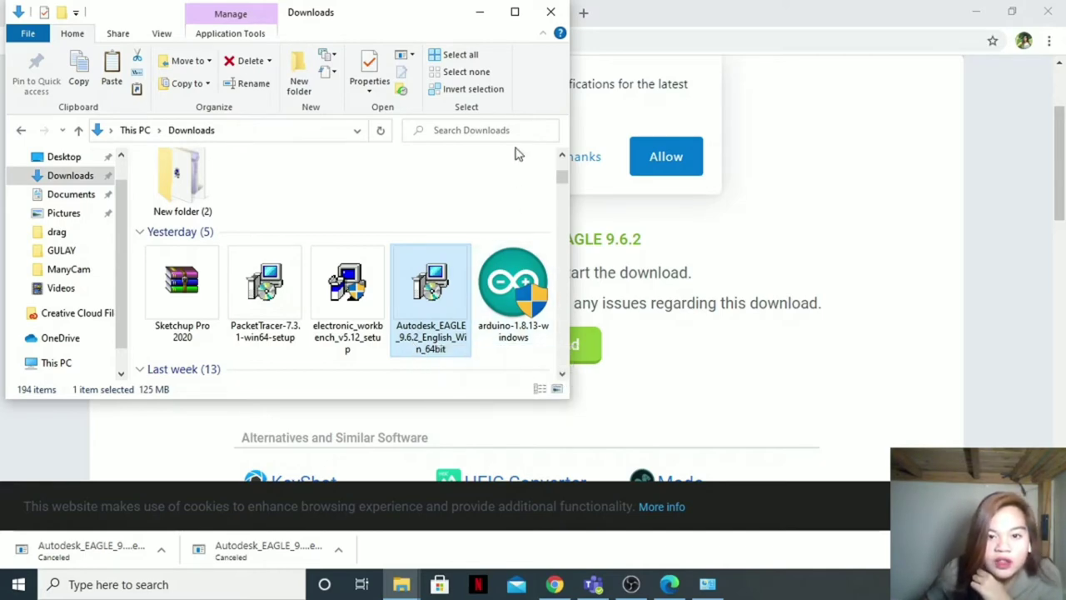
{"action": "left_click", "coordinate": [515, 12]}
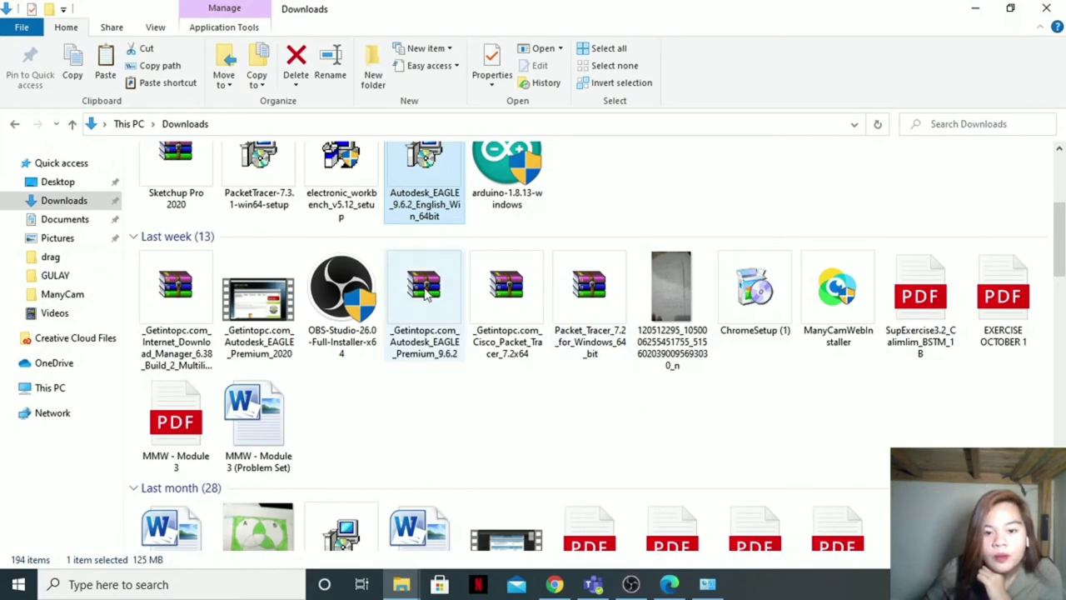
{"action": "scroll", "coordinate": [683, 417], "scroll_direction": "up", "scroll_amount": 2}
{"action": "right_click", "coordinate": [439, 357]}
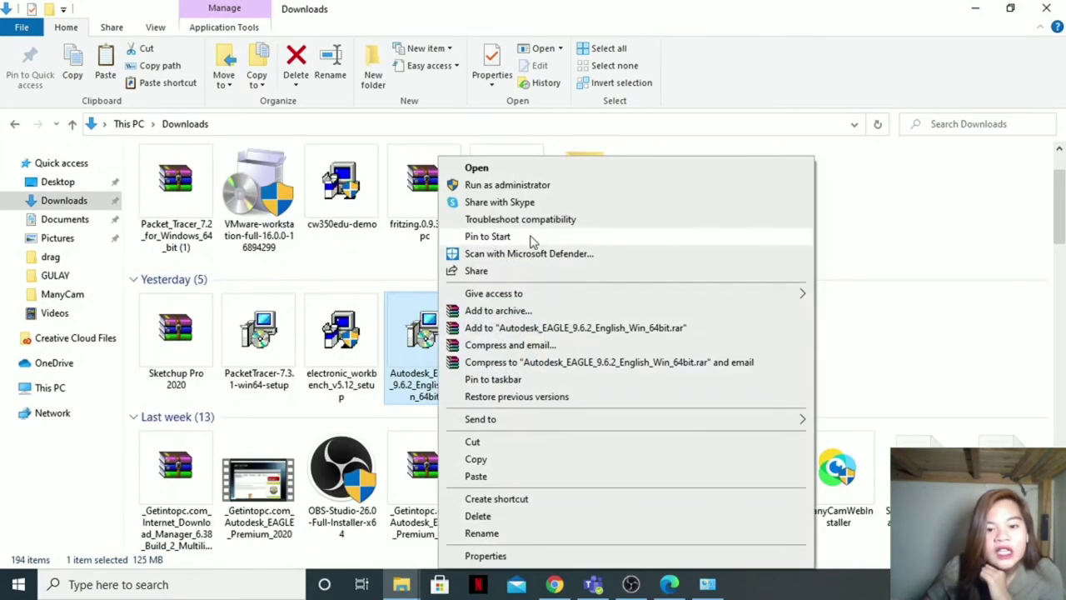
{"action": "left_click", "coordinate": [561, 190]}
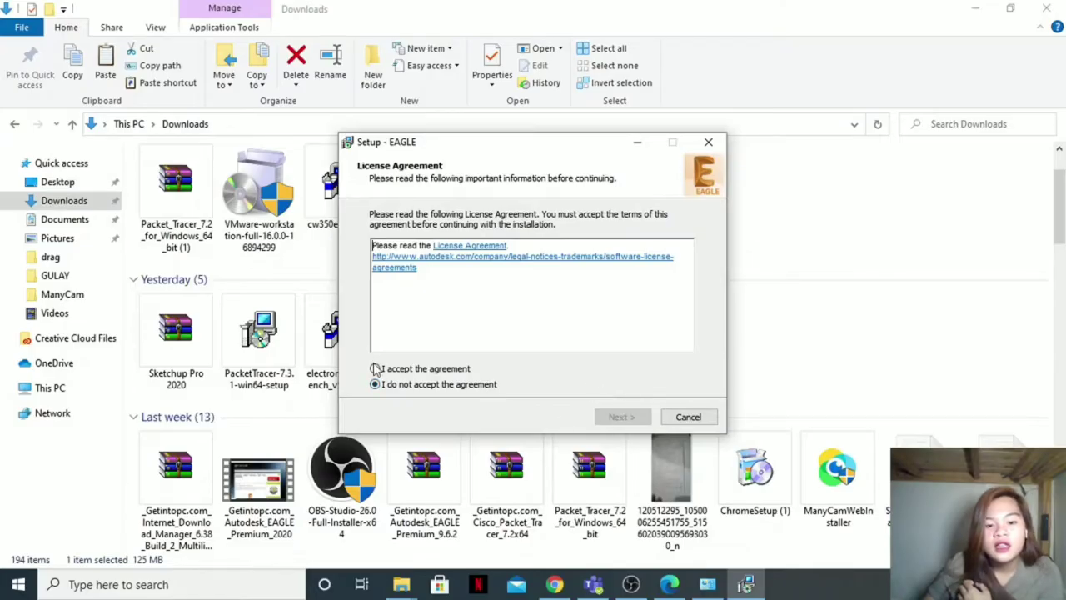
Step: Install EAGLE 9.6.2 into C:\EAGLE 9.6.2 with a desktop shortcut, accepting the licence and launching it at finish
{"action": "left_click", "coordinate": [376, 369]}
{"action": "left_click", "coordinate": [621, 416]}
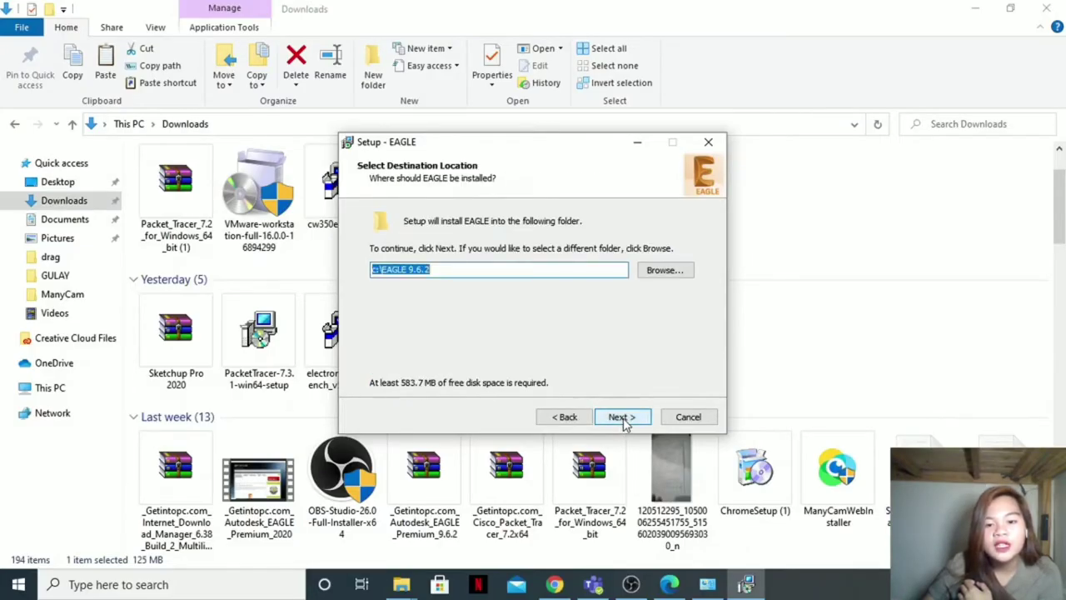
{"action": "left_click", "coordinate": [623, 418]}
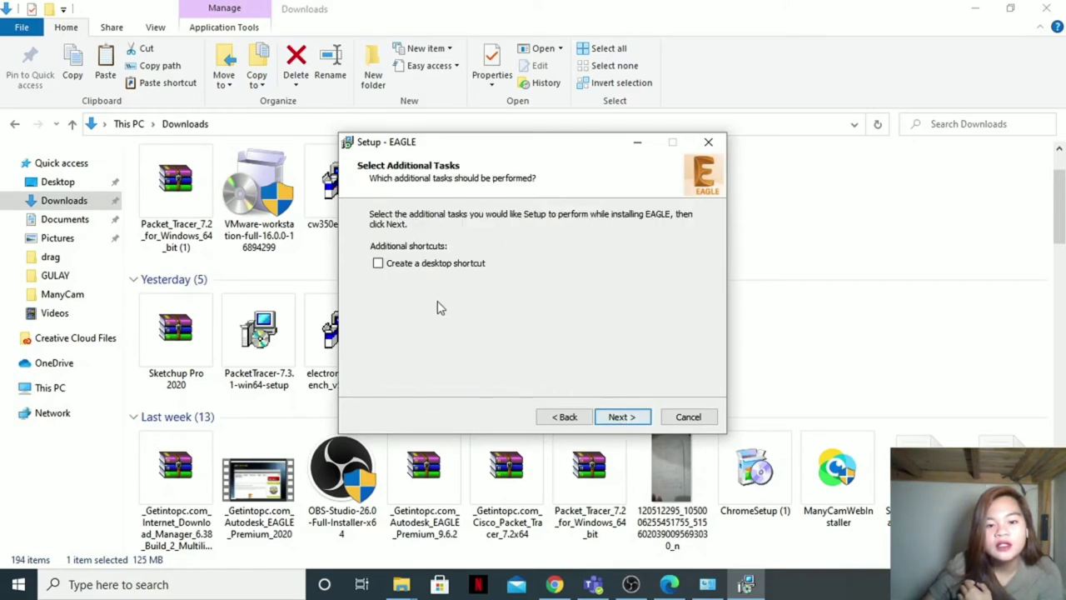
{"action": "left_click", "coordinate": [379, 264]}
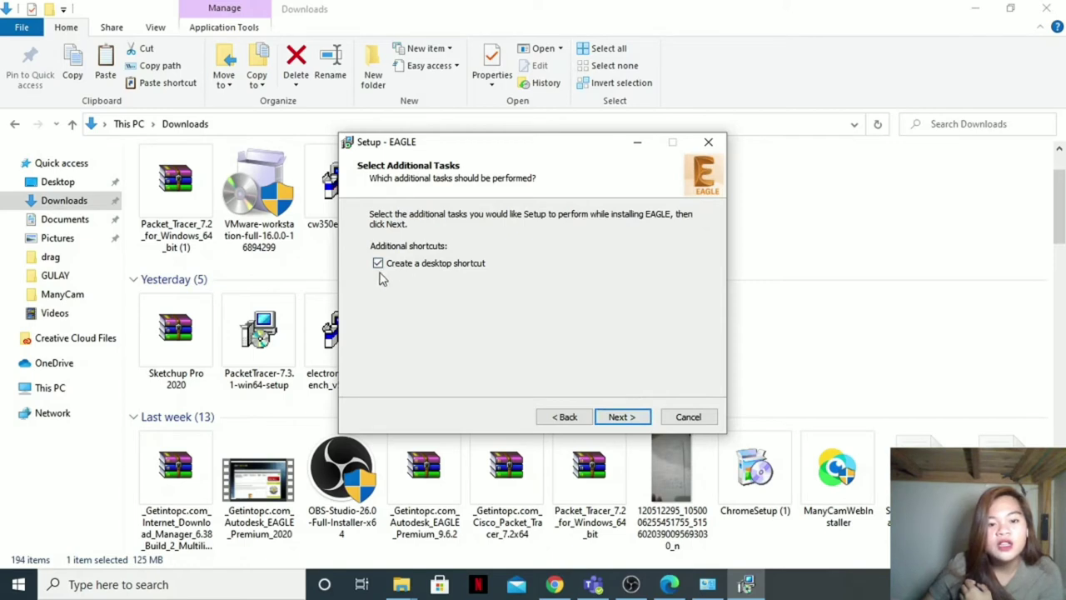
{"action": "left_click", "coordinate": [622, 418]}
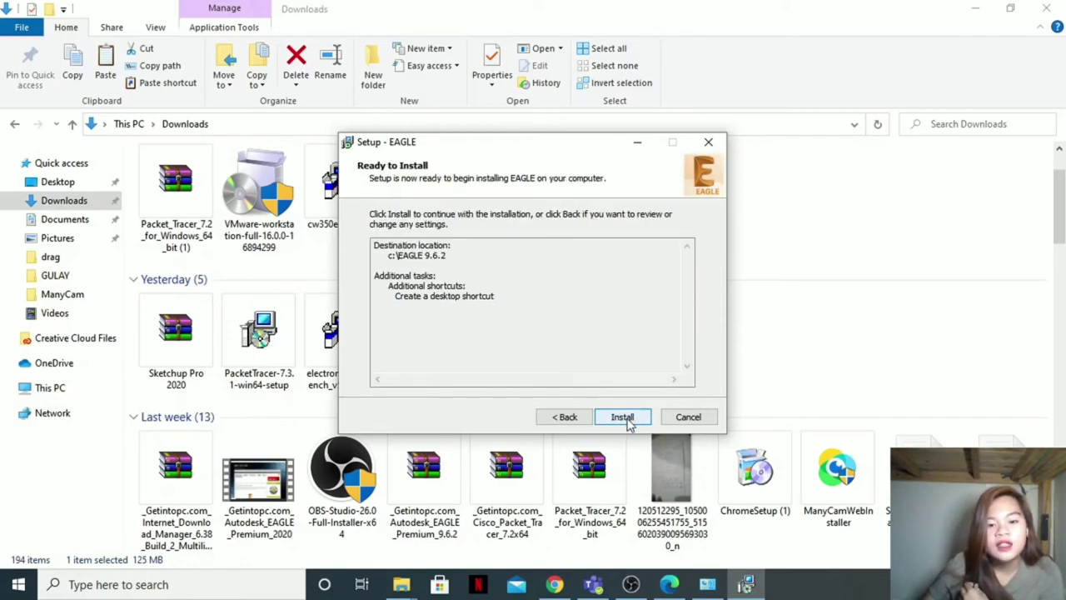
{"action": "left_click", "coordinate": [625, 418]}
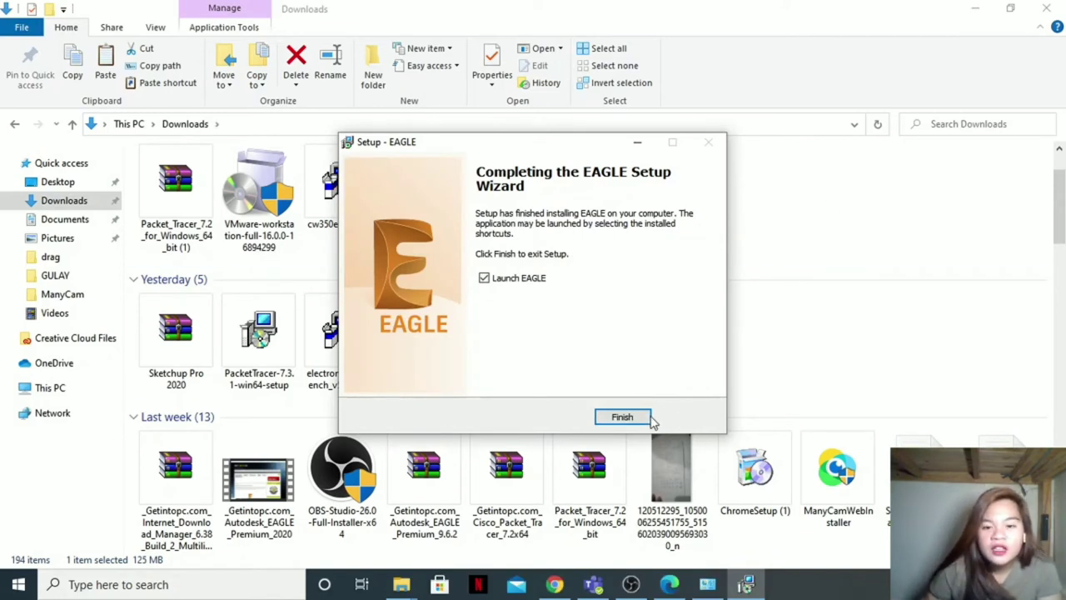
{"action": "left_click", "coordinate": [634, 422]}
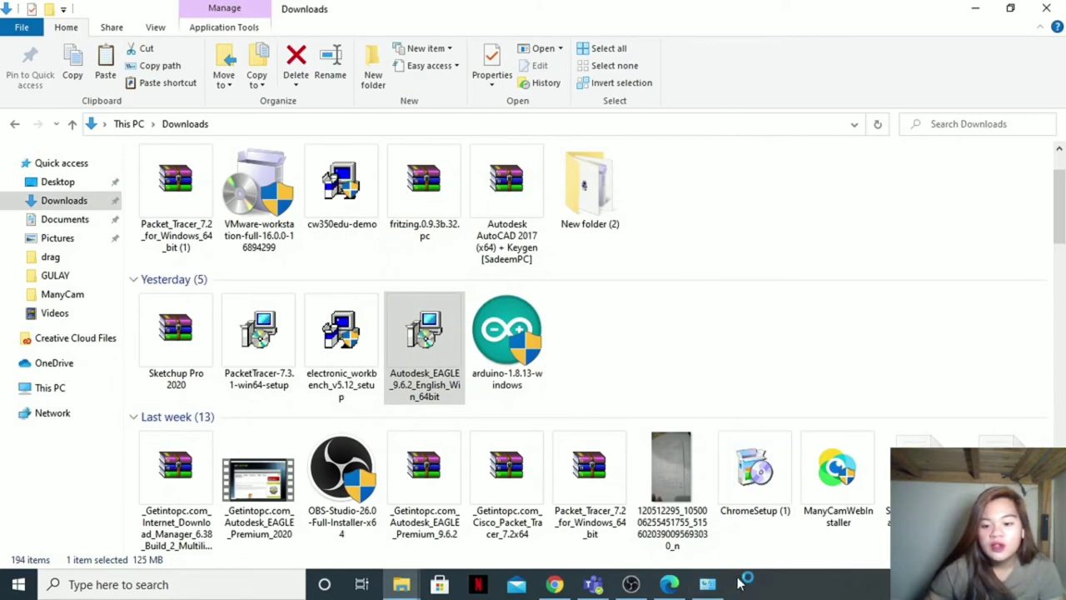
Step: Minimize the Downloads, Chrome and OBS windows and move the EAGLE Control Panel further right
{"action": "left_click", "coordinate": [977, 10]}
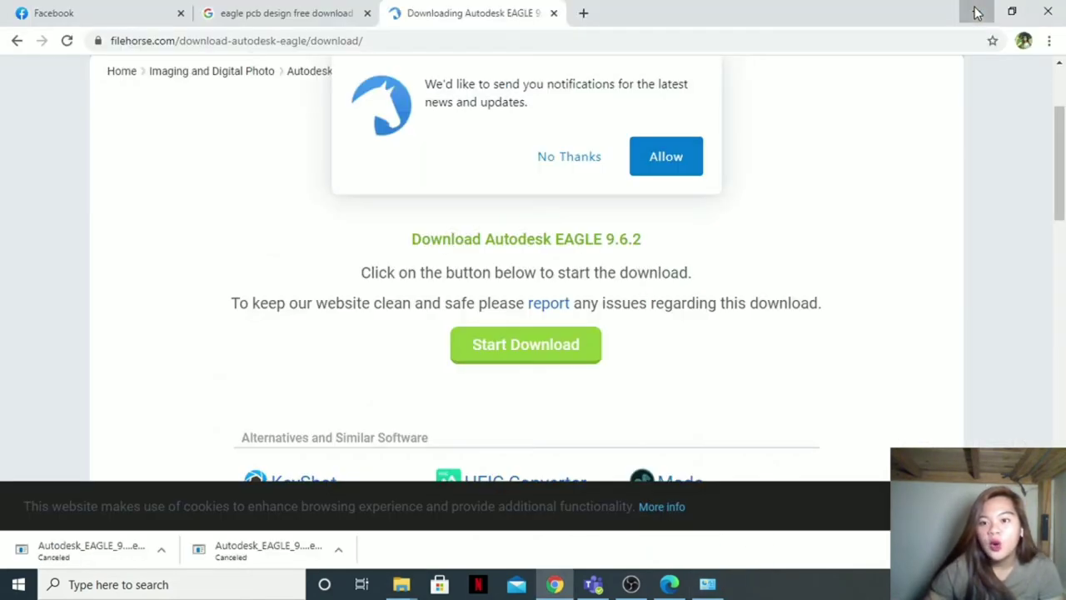
{"action": "left_click", "coordinate": [977, 12]}
{"action": "left_click", "coordinate": [973, 10]}
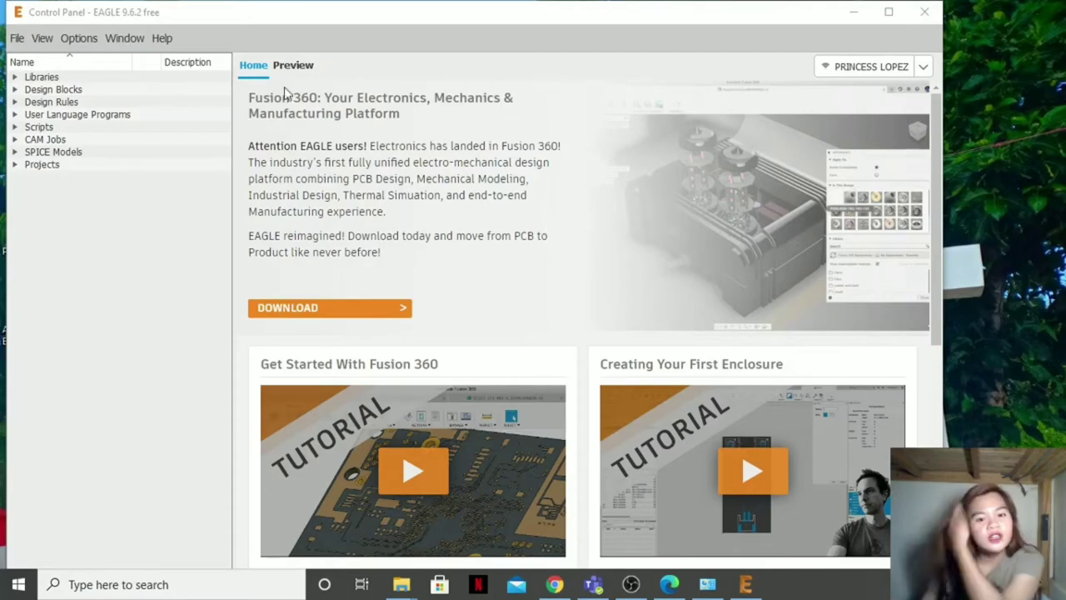
{"action": "left_click_drag", "start_coordinate": [774, 21], "coordinate": [852, 26]}
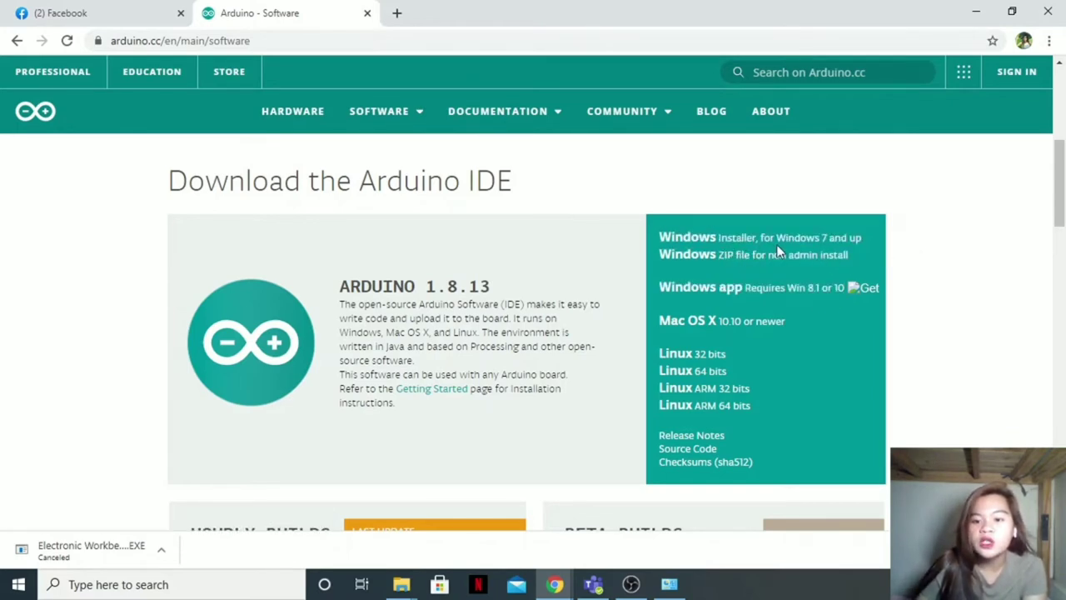
Step: Start the Arduino 1.8.13 Windows Installer download without donating, then check the Downloads folder
{"action": "left_click", "coordinate": [848, 244]}
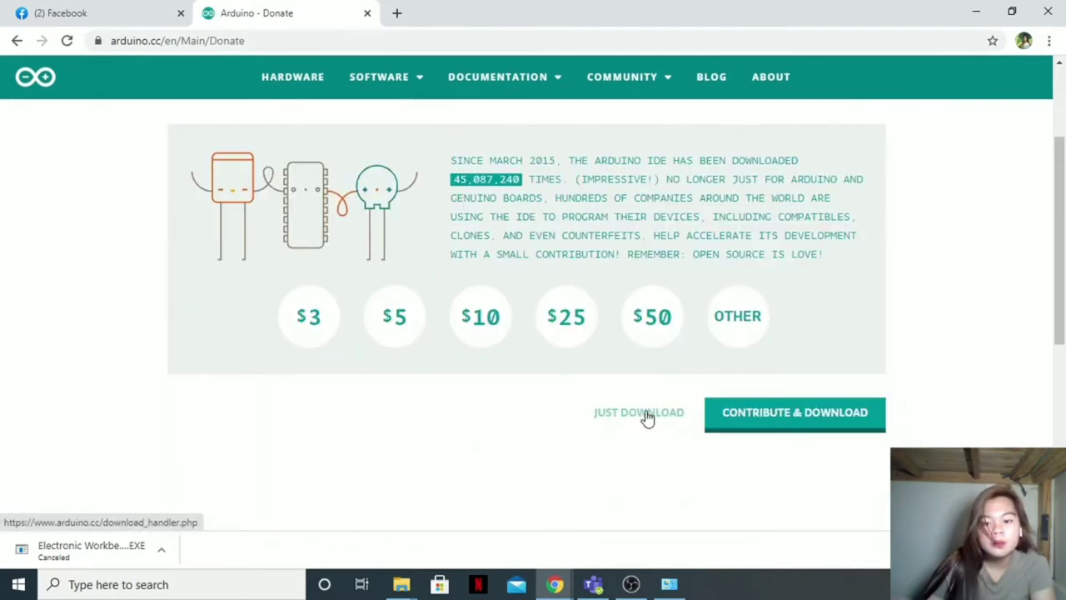
{"action": "left_click", "coordinate": [648, 417]}
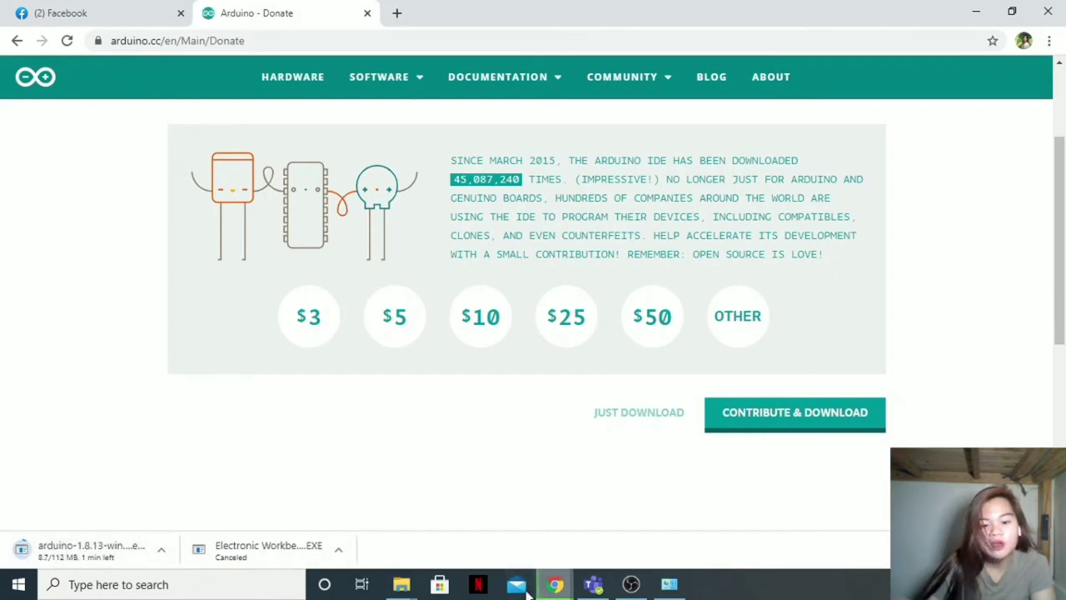
{"action": "left_click", "coordinate": [401, 584]}
{"action": "left_click", "coordinate": [389, 510]}
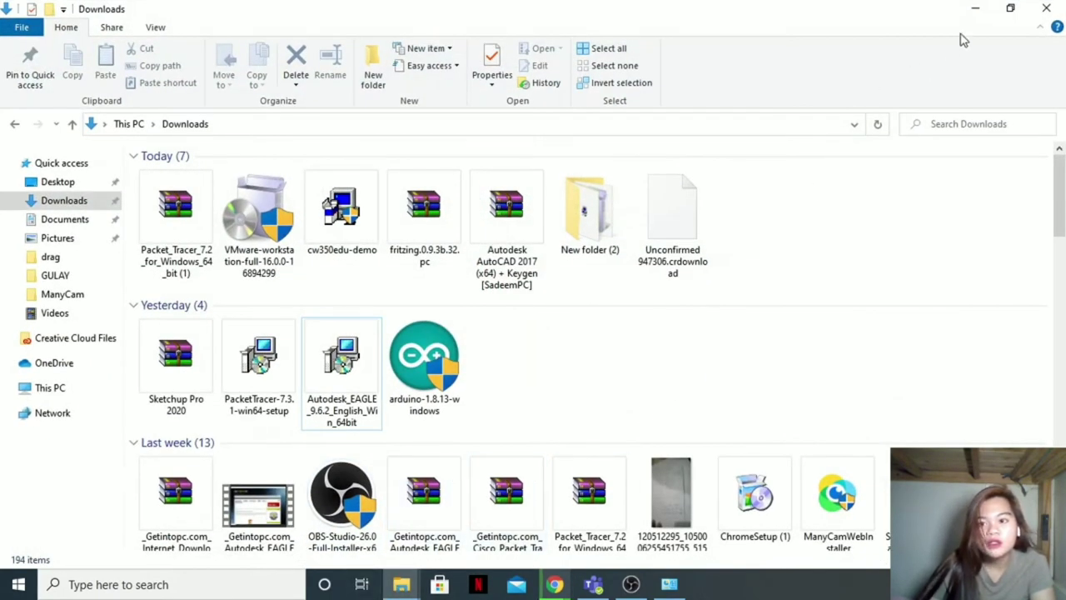
{"action": "left_click", "coordinate": [976, 8]}
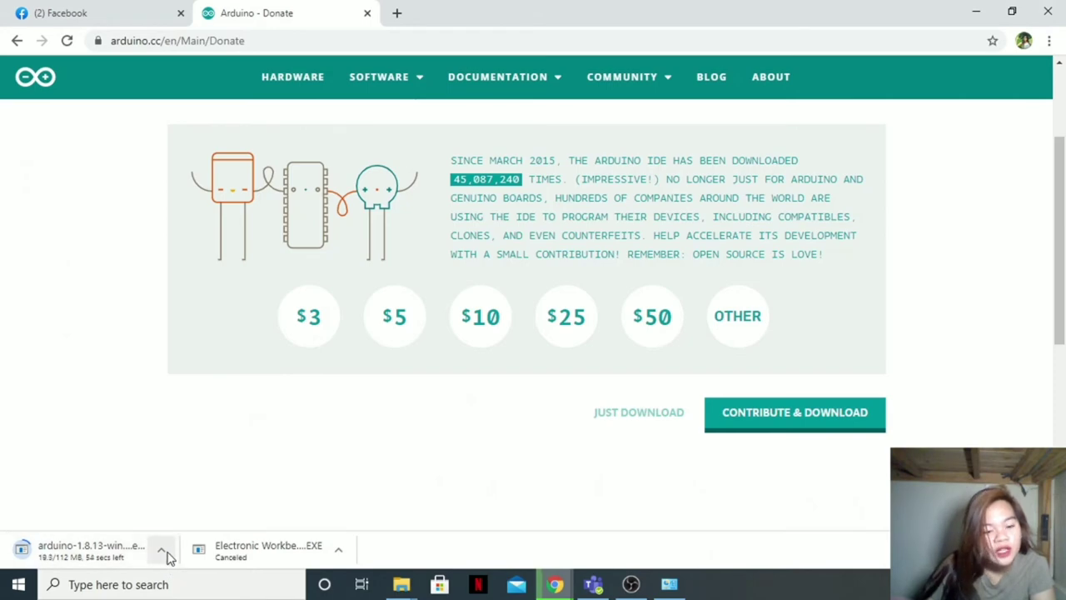
Step: Cancel the Chrome download and select the existing arduino-1.8.13-windows installer in Downloads
{"action": "left_click", "coordinate": [161, 550]}
{"action": "left_click", "coordinate": [188, 523]}
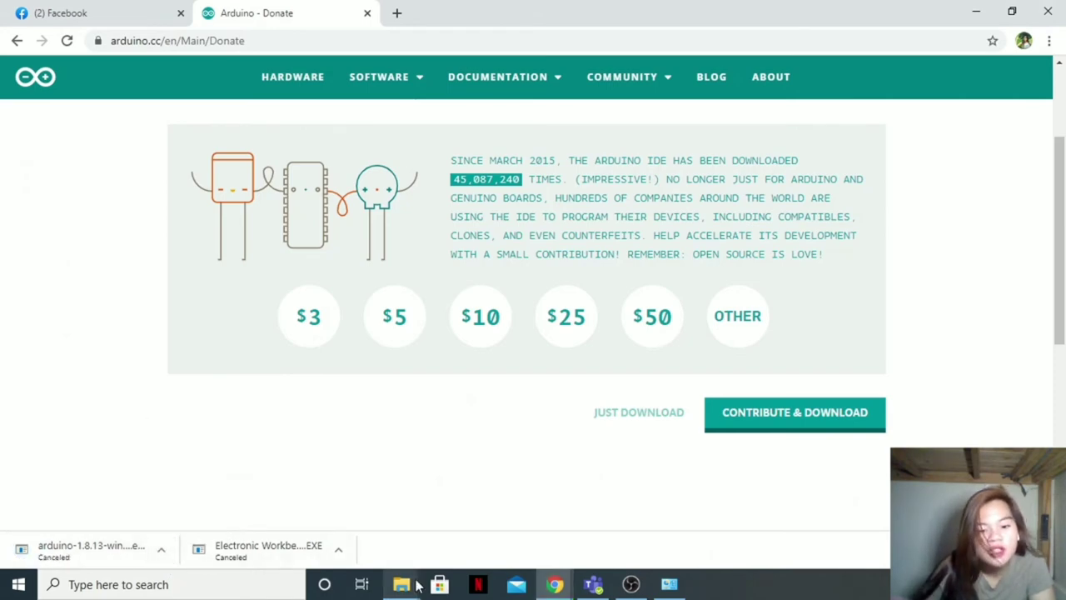
{"action": "mouse_move", "coordinate": [400, 586]}
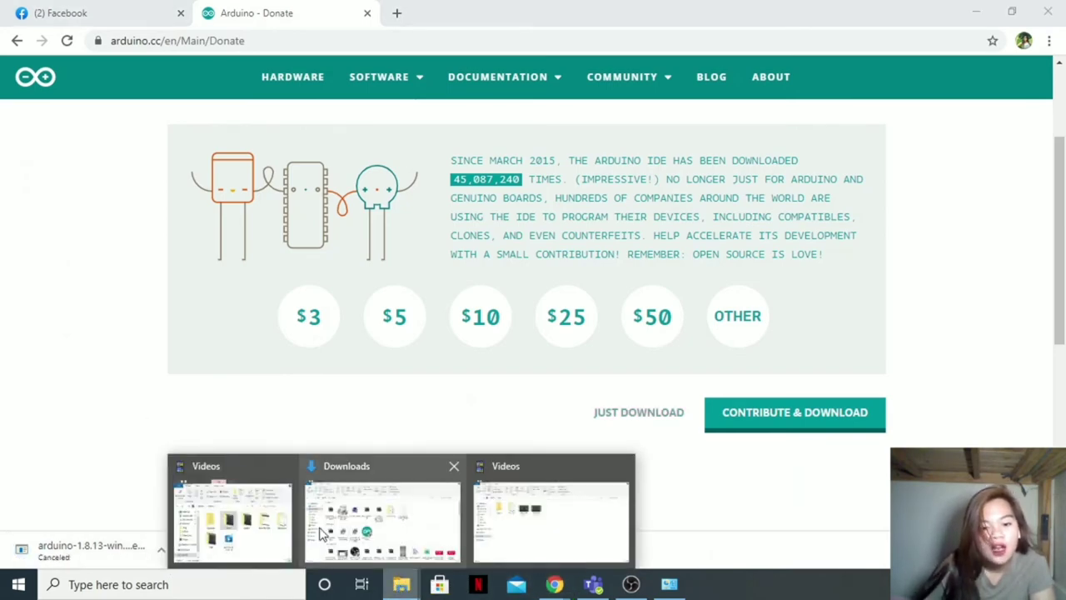
{"action": "left_click", "coordinate": [383, 517]}
{"action": "left_click", "coordinate": [423, 383]}
Step: Run arduino-1.8.13-windows as administrator, accept the licence, keep all components and install to C:\Program Files (x86)\Arduino
{"action": "right_click", "coordinate": [421, 385]}
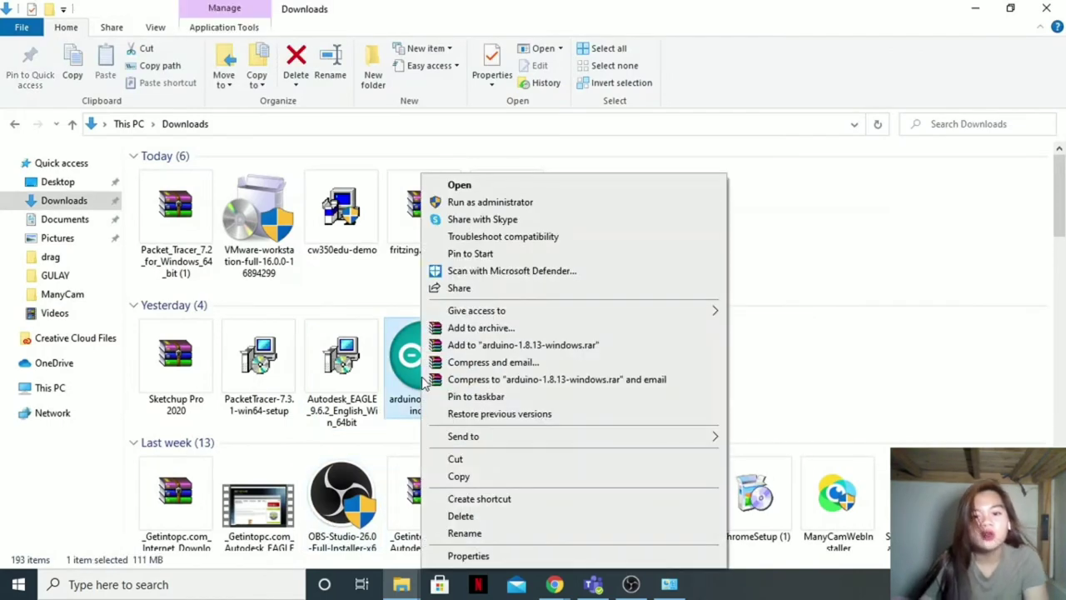
{"action": "left_click", "coordinate": [537, 209]}
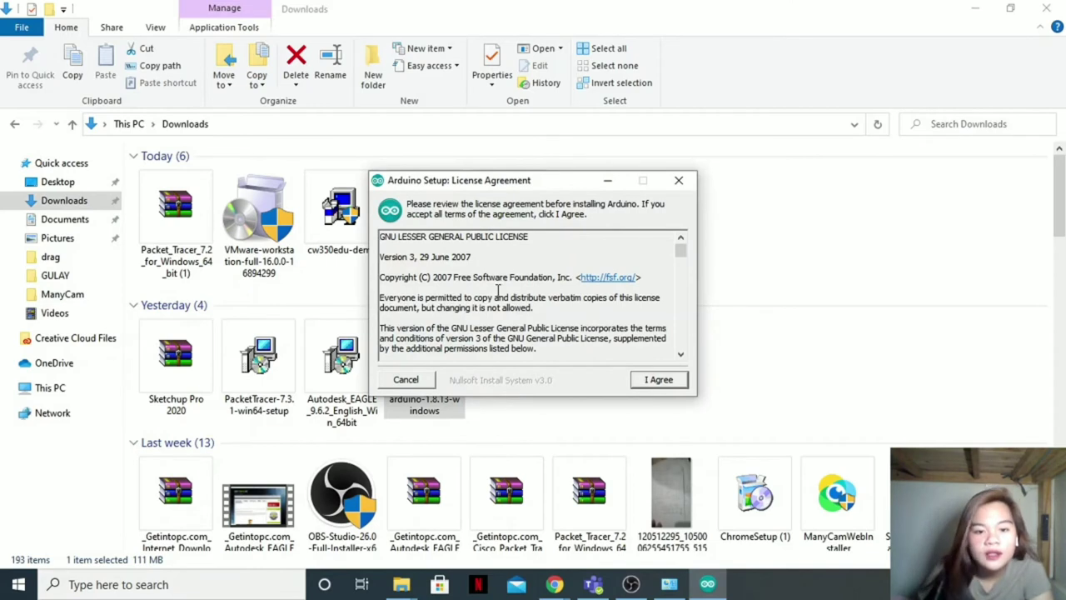
{"action": "scroll", "coordinate": [456, 332], "scroll_direction": "down", "scroll_amount": 10}
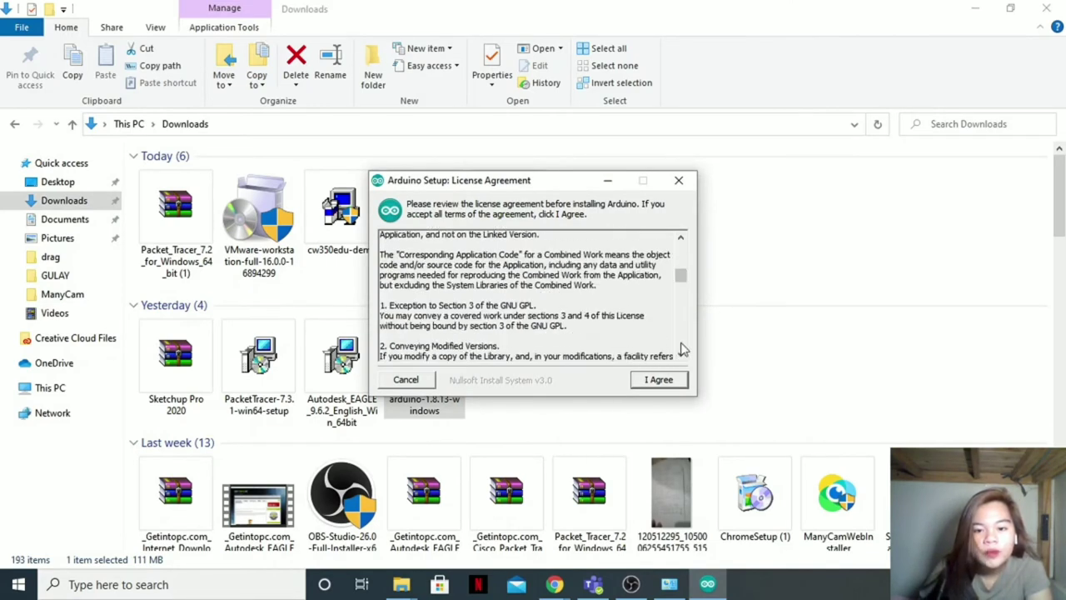
{"action": "left_click", "coordinate": [664, 385]}
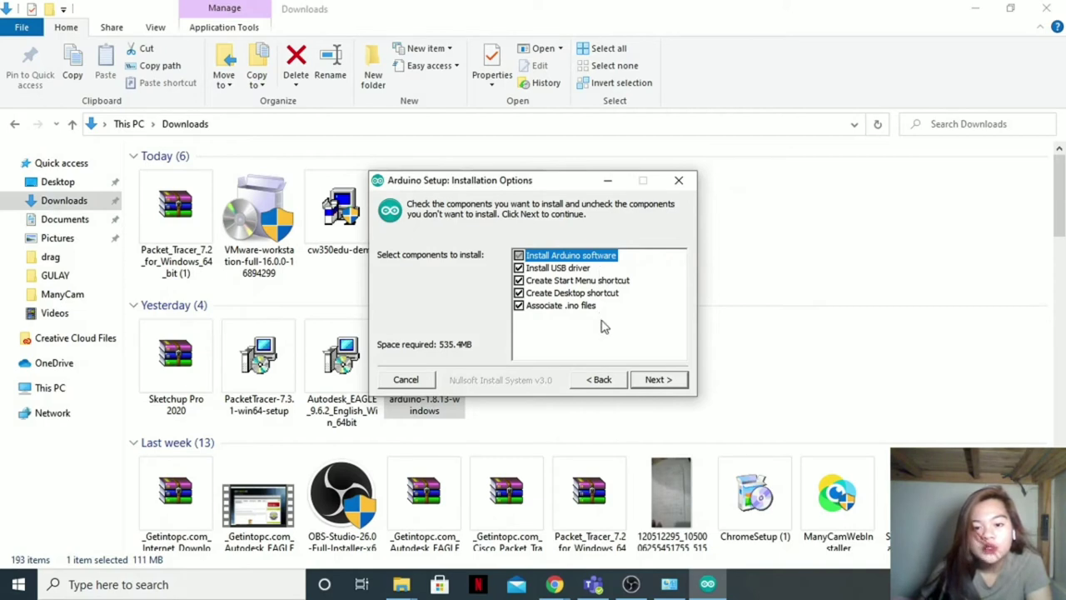
{"action": "left_click", "coordinate": [657, 380]}
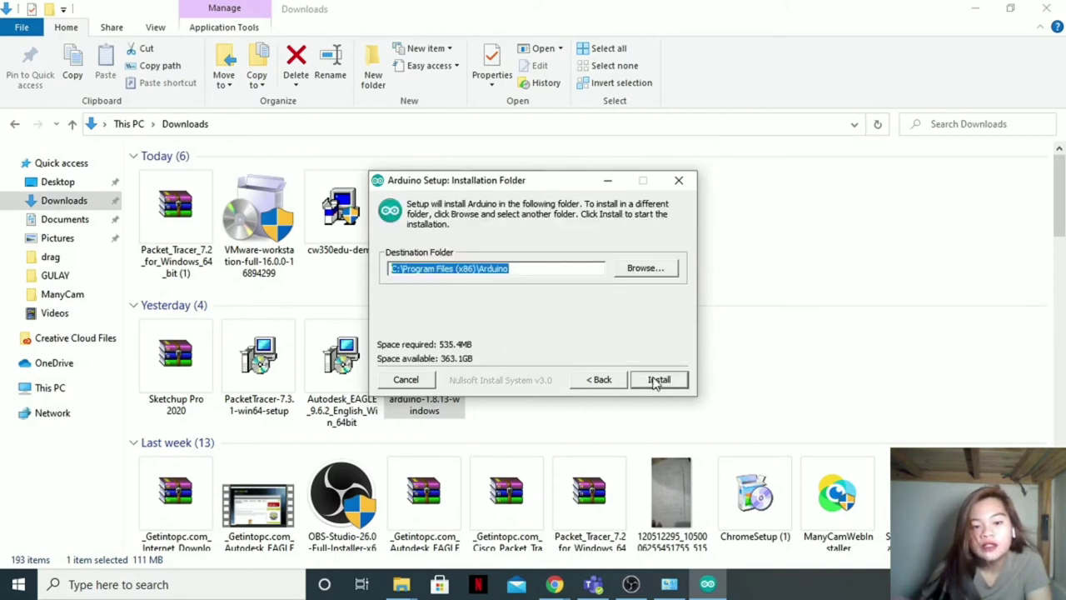
{"action": "left_click", "coordinate": [659, 380]}
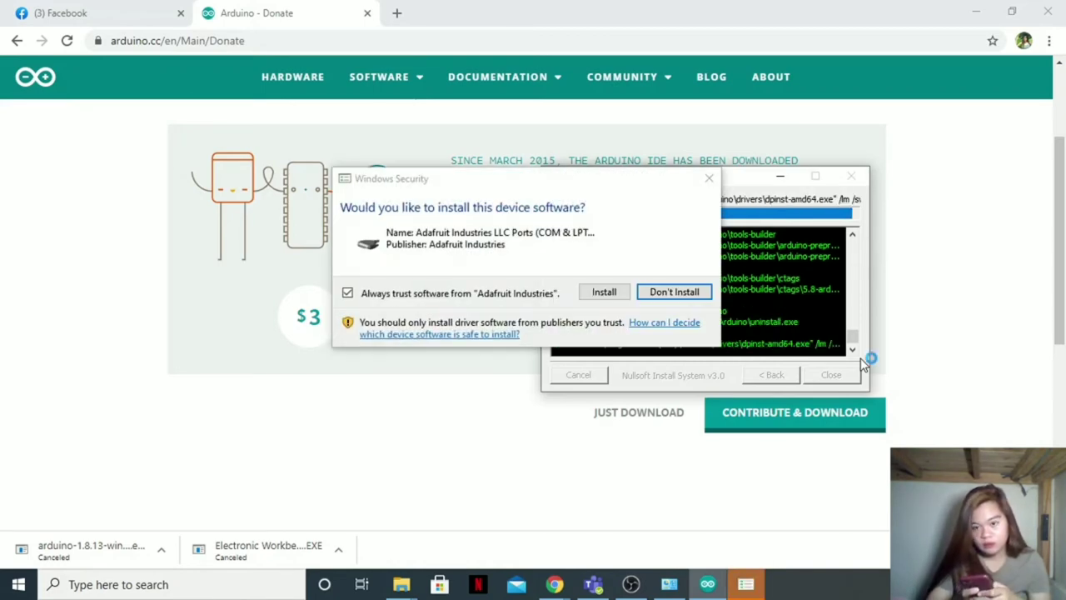
Step: Approve the Adafruit ports driver and the two Arduino USB driver installations
{"action": "left_click", "coordinate": [600, 293]}
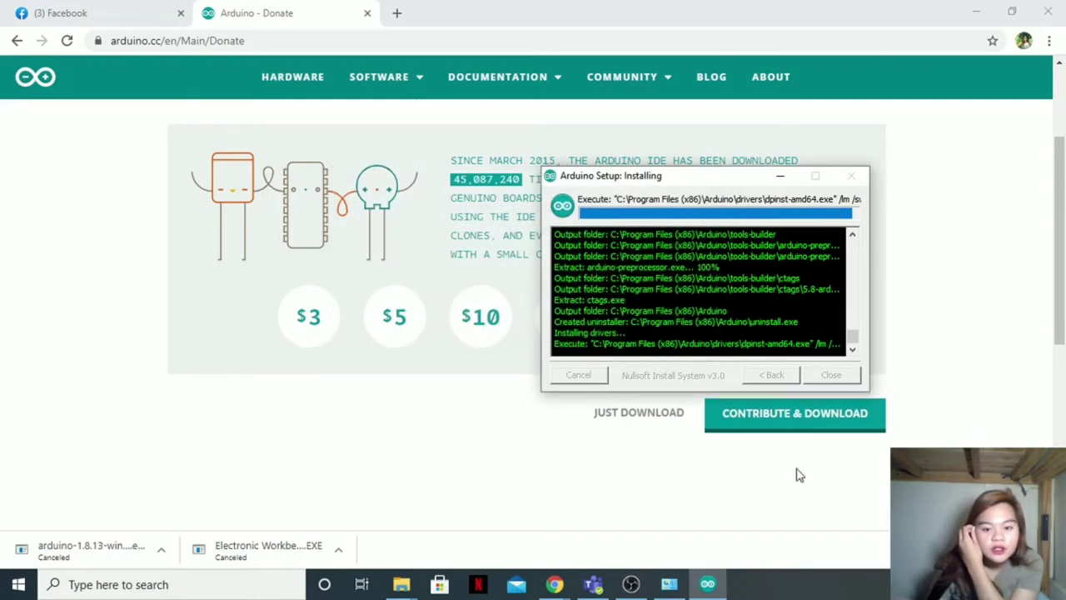
{"action": "left_click", "coordinate": [588, 291]}
{"action": "left_click", "coordinate": [588, 291]}
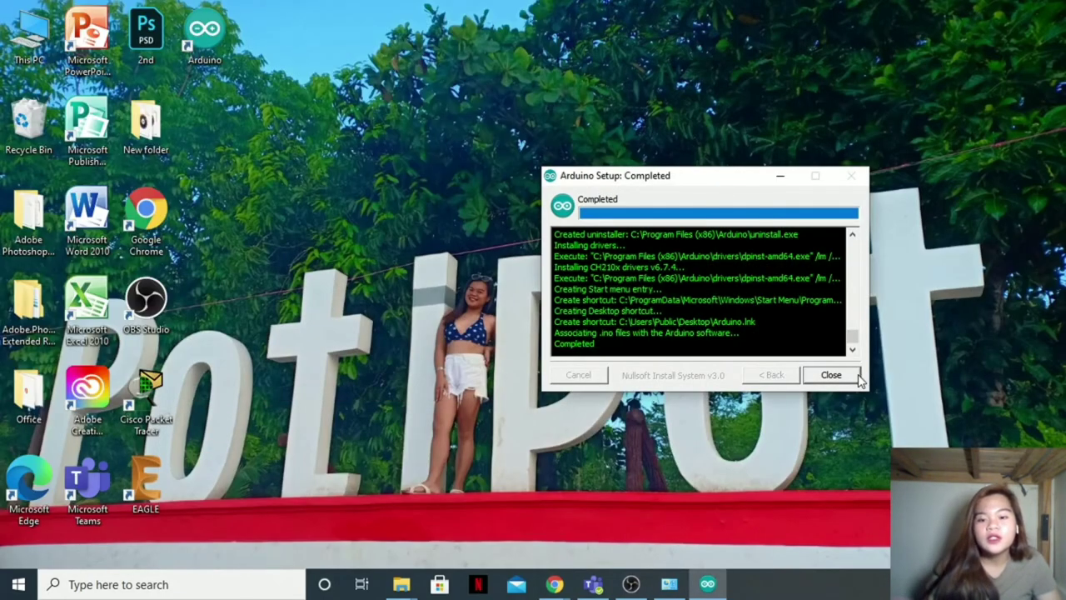
Step: Close Arduino Setup, launch Arduino 1.8.13 from its desktop icon and maximize the window
{"action": "left_click", "coordinate": [831, 375]}
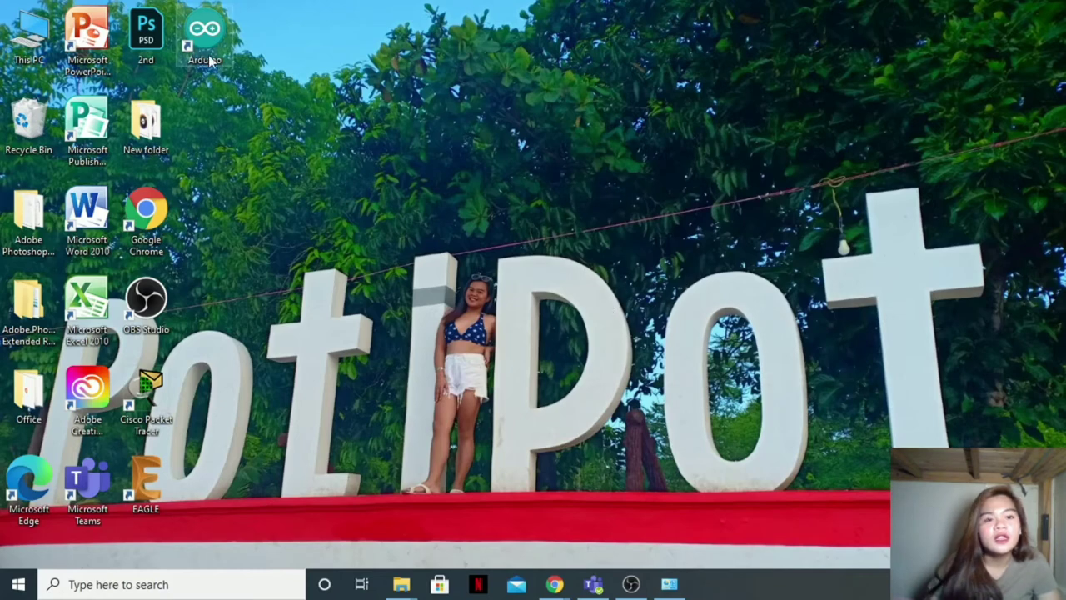
{"action": "double_click", "coordinate": [214, 46]}
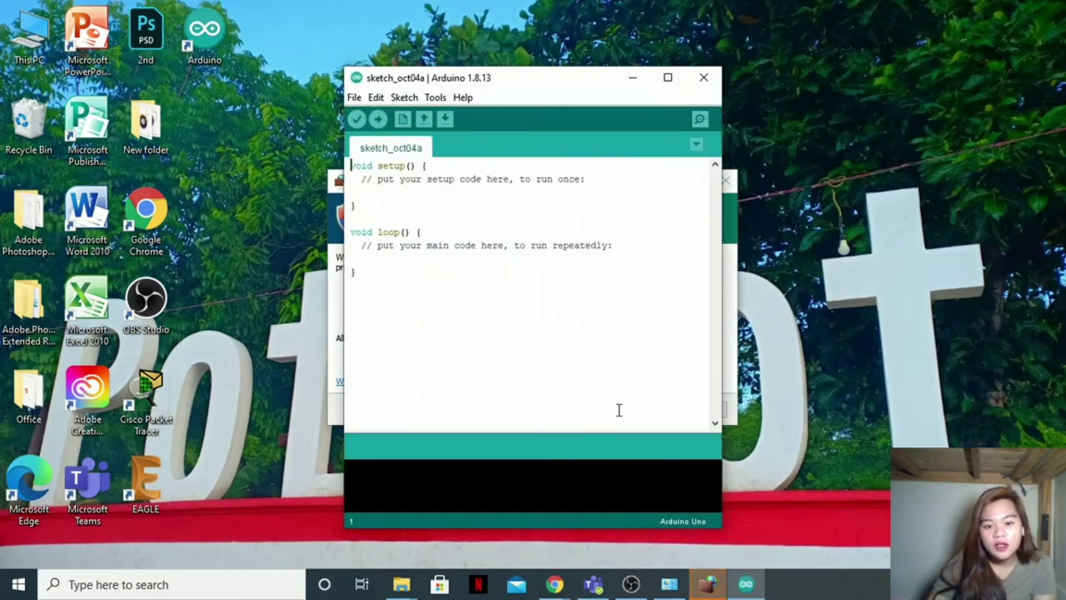
{"action": "left_click", "coordinate": [668, 77]}
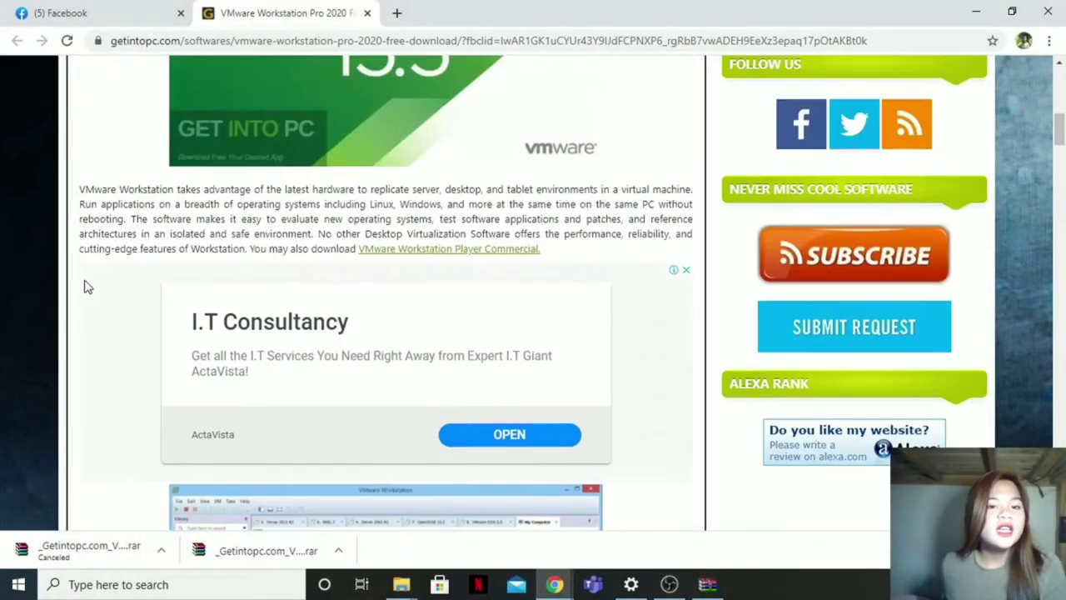
Step: Start the 64-bit VMware Workstation Pro 2020 download, then cancel the 558 MB Getintopc .rar download
{"action": "scroll", "coordinate": [84, 287], "scroll_direction": "up", "scroll_amount": 10}
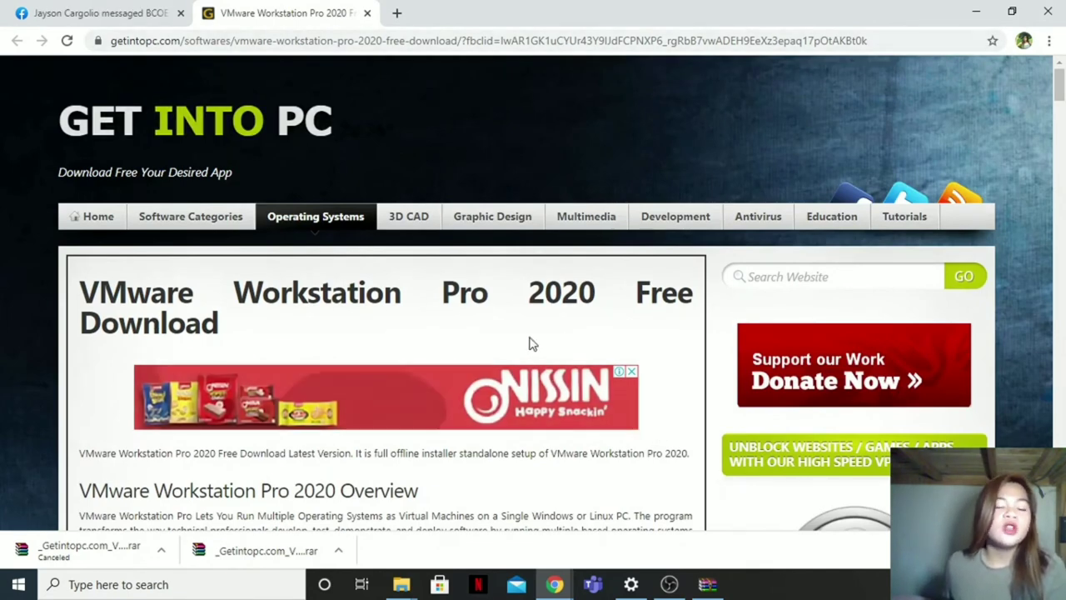
{"action": "scroll", "coordinate": [750, 345], "scroll_direction": "down", "scroll_amount": 15}
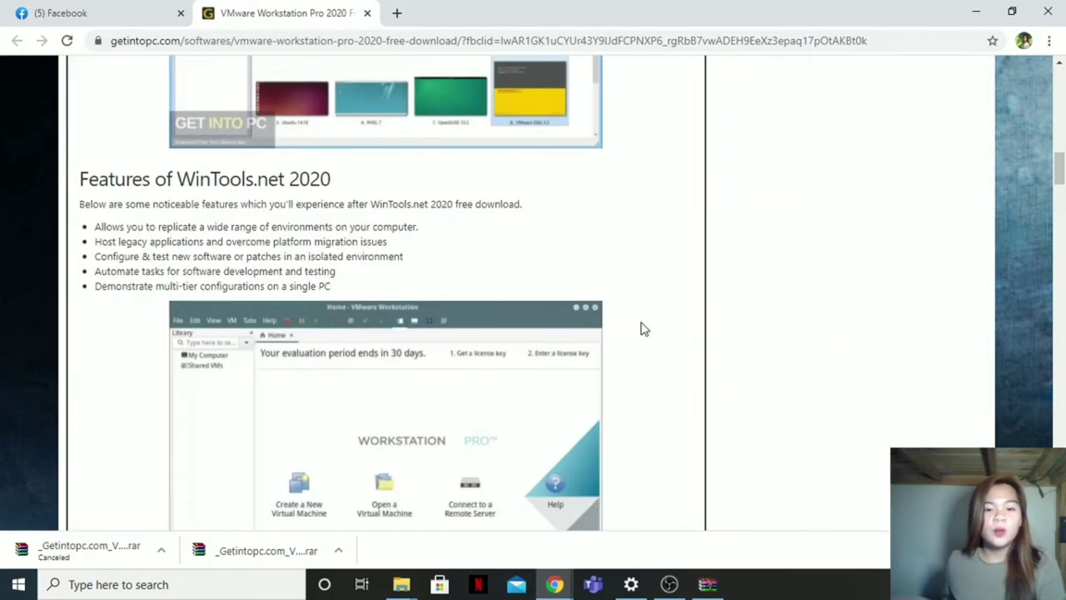
{"action": "scroll", "coordinate": [642, 329], "scroll_direction": "down", "scroll_amount": 10}
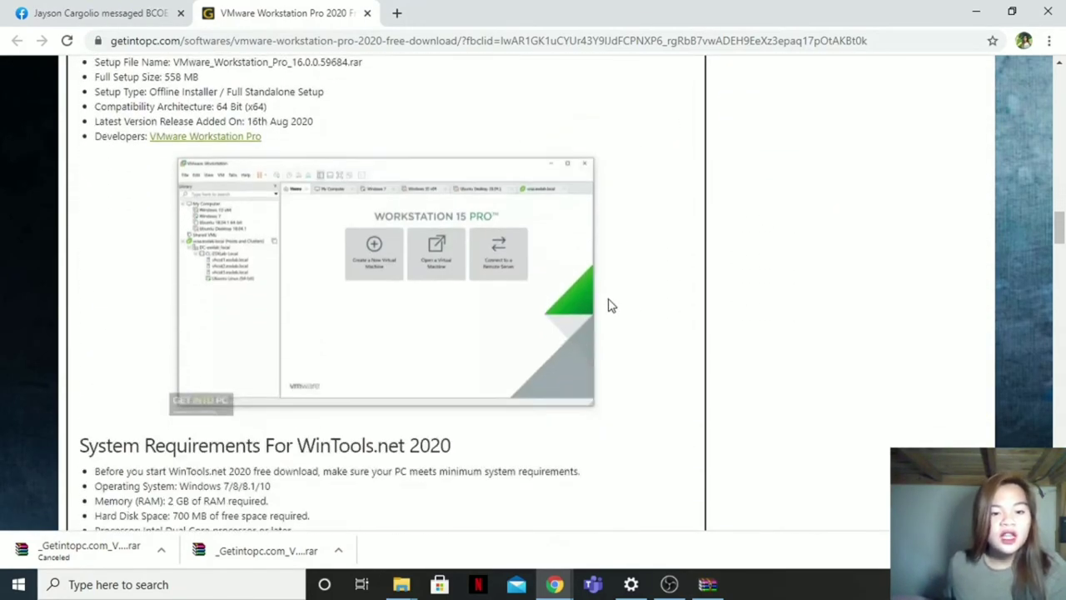
{"action": "scroll", "coordinate": [609, 304], "scroll_direction": "down", "scroll_amount": 7}
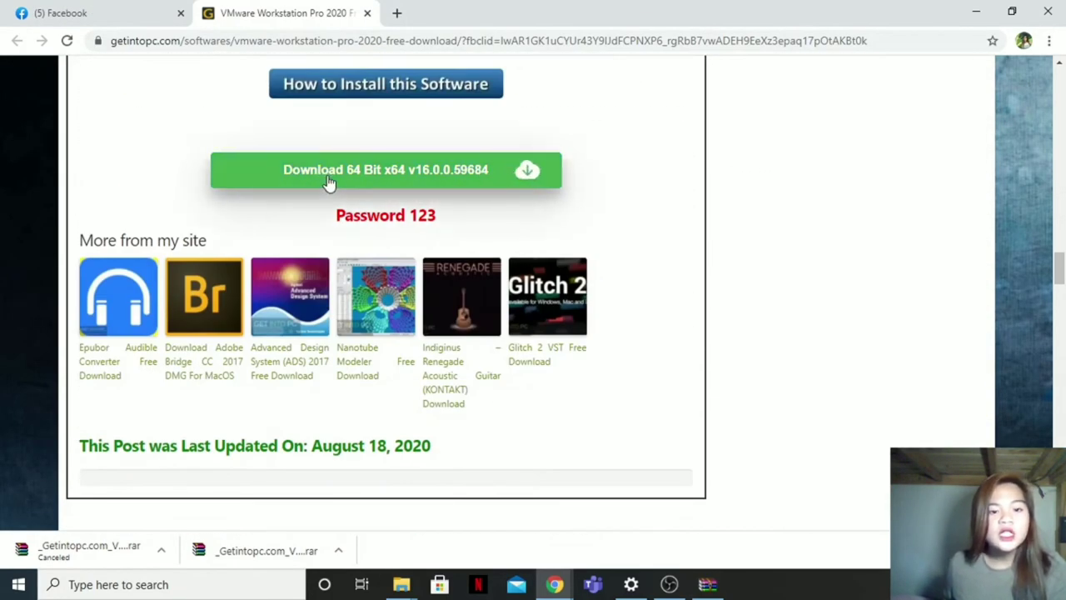
{"action": "left_click", "coordinate": [372, 180]}
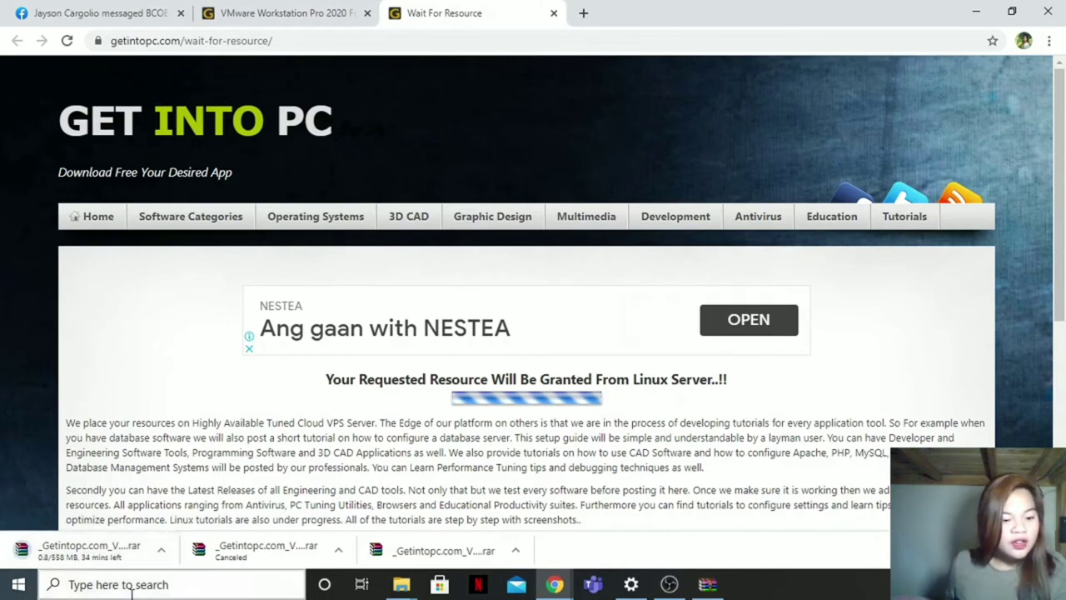
{"action": "left_click", "coordinate": [163, 551]}
{"action": "left_click", "coordinate": [189, 524]}
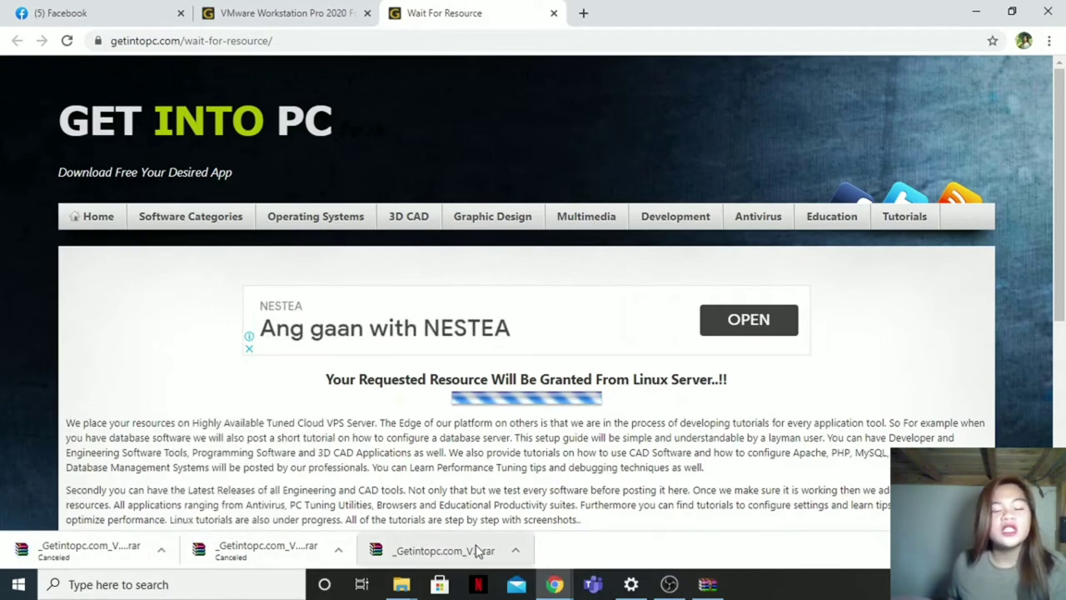
Step: Try extracting the VMware archive into Downloads, then abandon it at the file replace prompt
{"action": "left_click", "coordinate": [401, 583]}
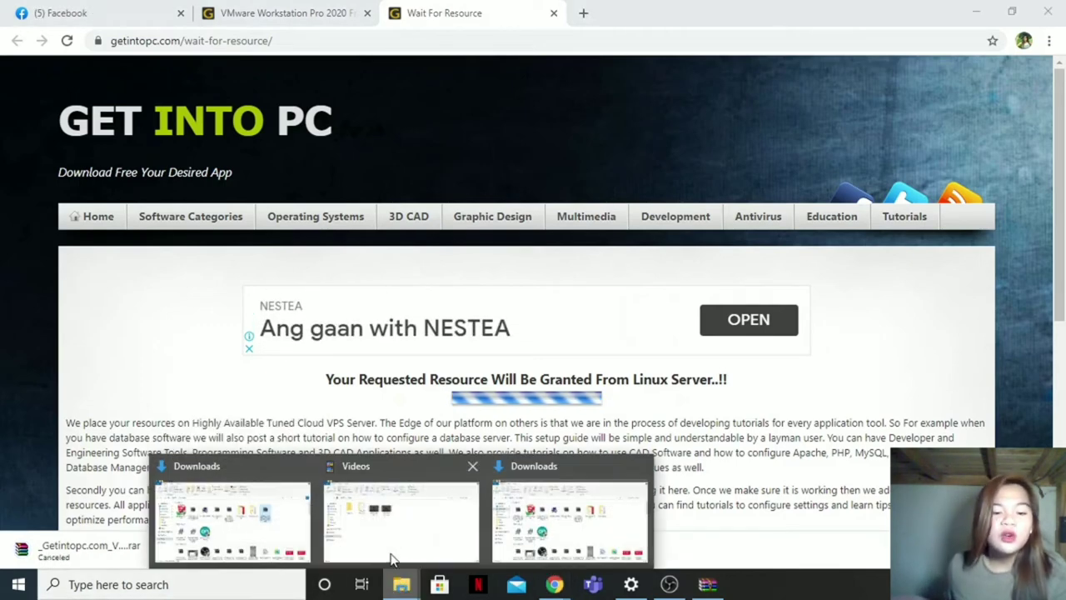
{"action": "left_click", "coordinate": [573, 499]}
{"action": "right_click", "coordinate": [188, 227]}
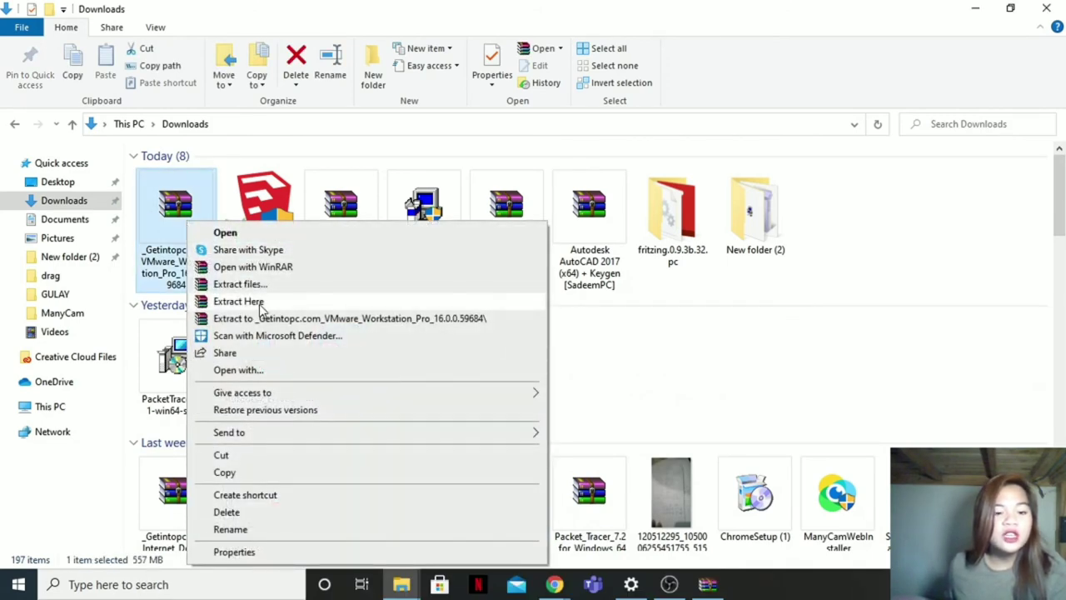
{"action": "left_click", "coordinate": [261, 307]}
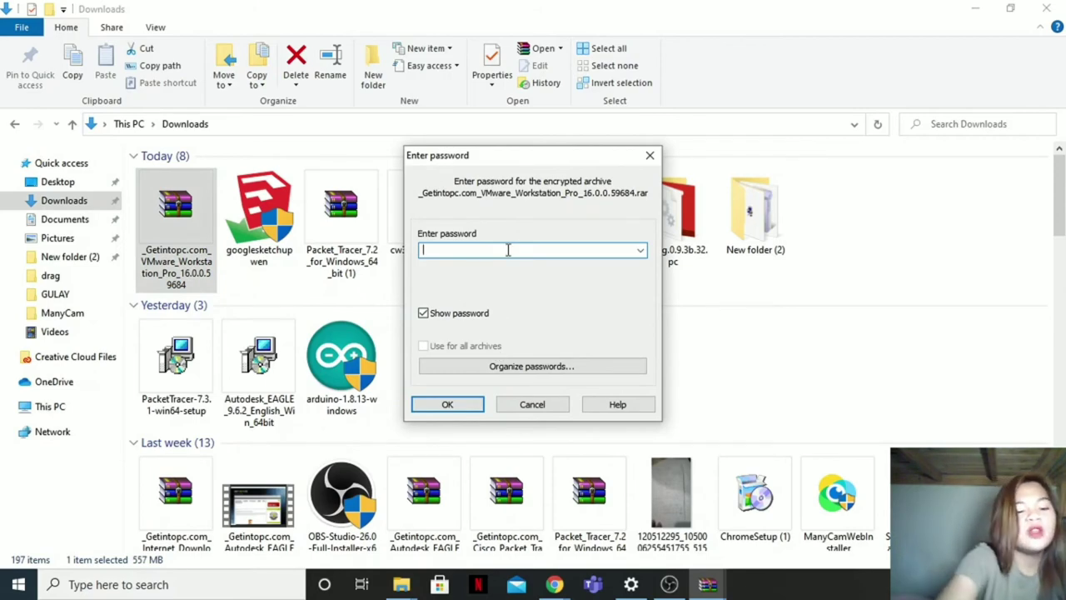
{"action": "key", "text": "Return"}
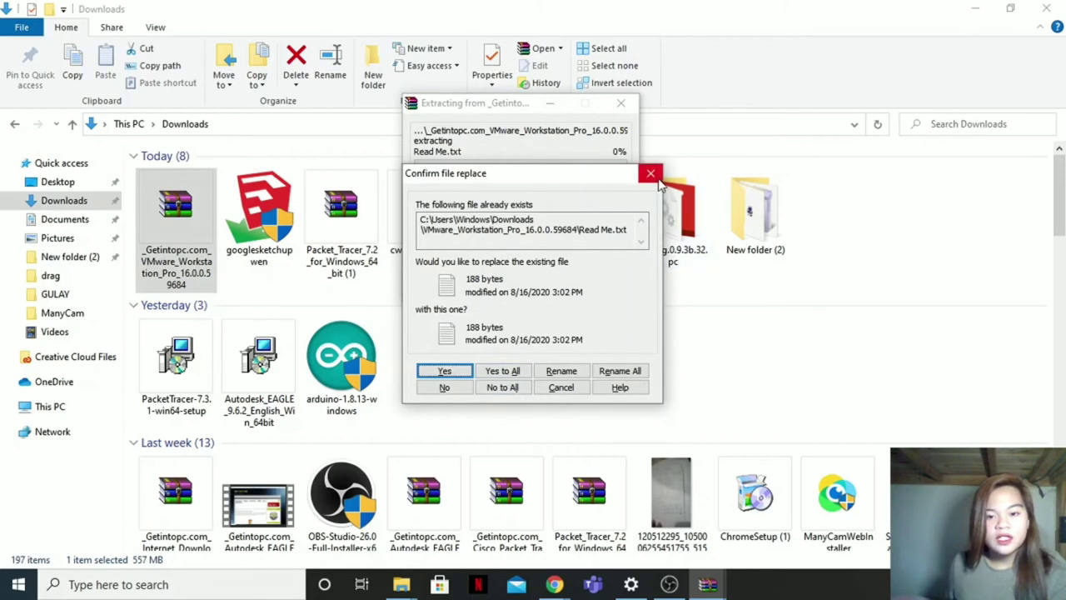
{"action": "left_click", "coordinate": [491, 388]}
Step: Open the VMware_Workstation_Pro_16.0.0 archive in WinRAR, entering the archive password
{"action": "right_click", "coordinate": [163, 224]}
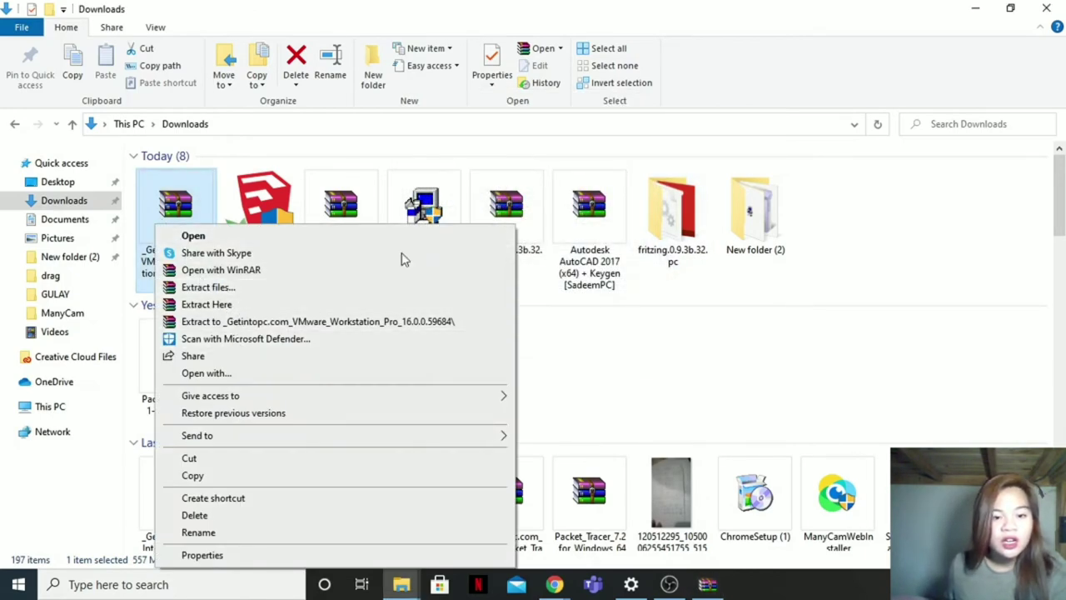
{"action": "left_click", "coordinate": [248, 236]}
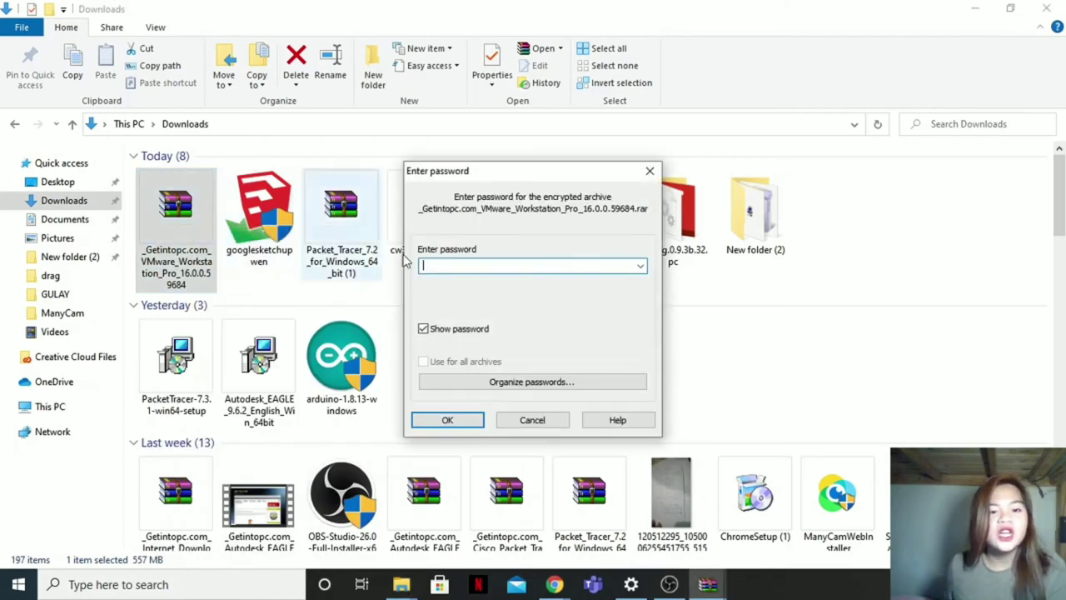
{"action": "type", "text": "1"}
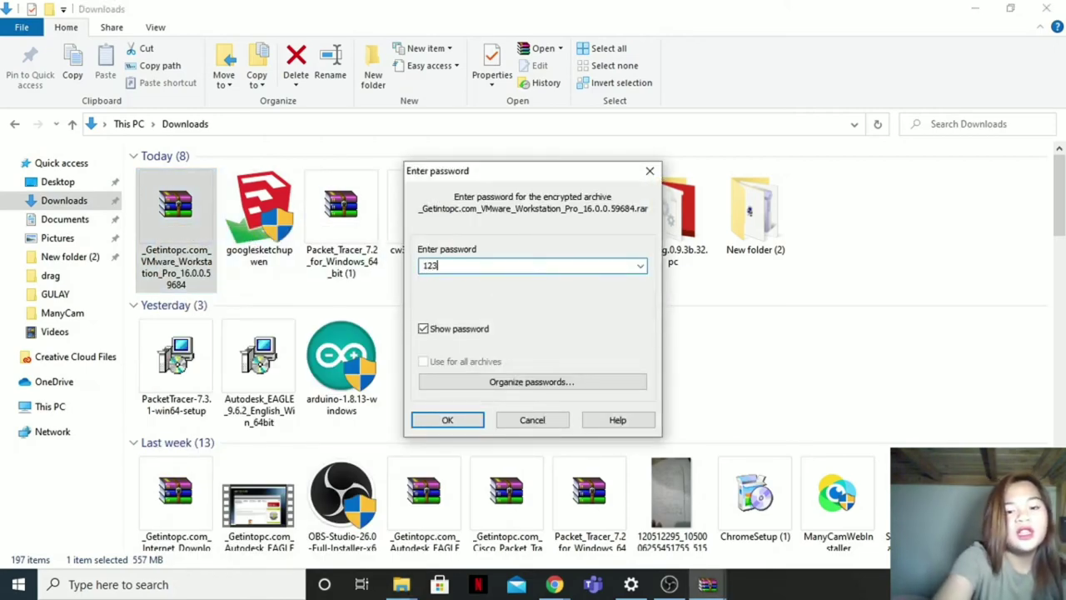
{"action": "type", "text": "23"}
{"action": "key", "text": "Return"}
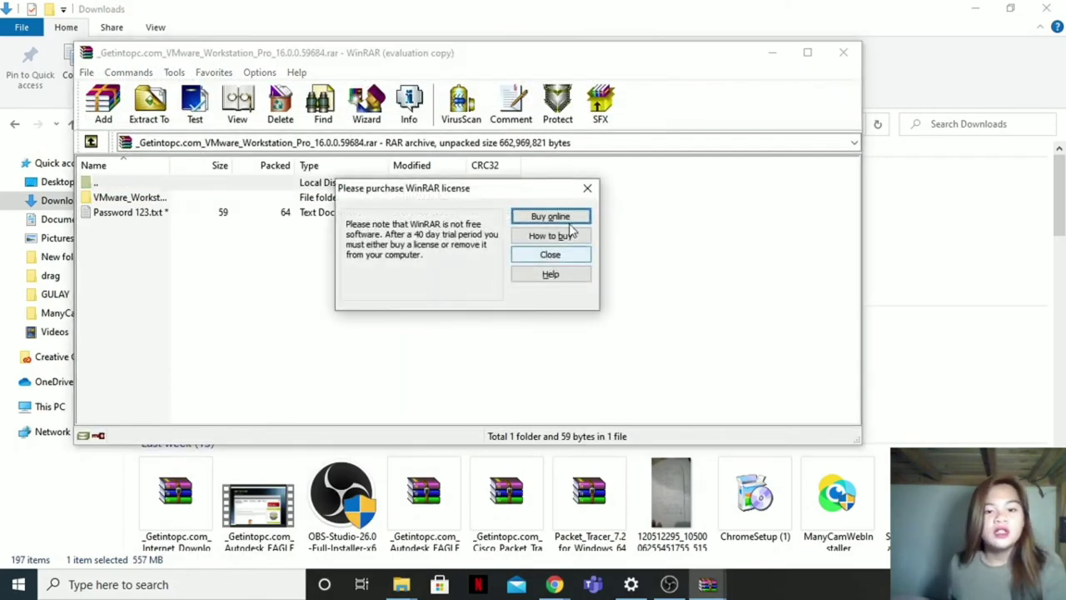
Step: Dismiss the WinRAR licence reminder and run VMware-workstation from the archive's VMware_Workstation\Setup folder
{"action": "left_click", "coordinate": [587, 190]}
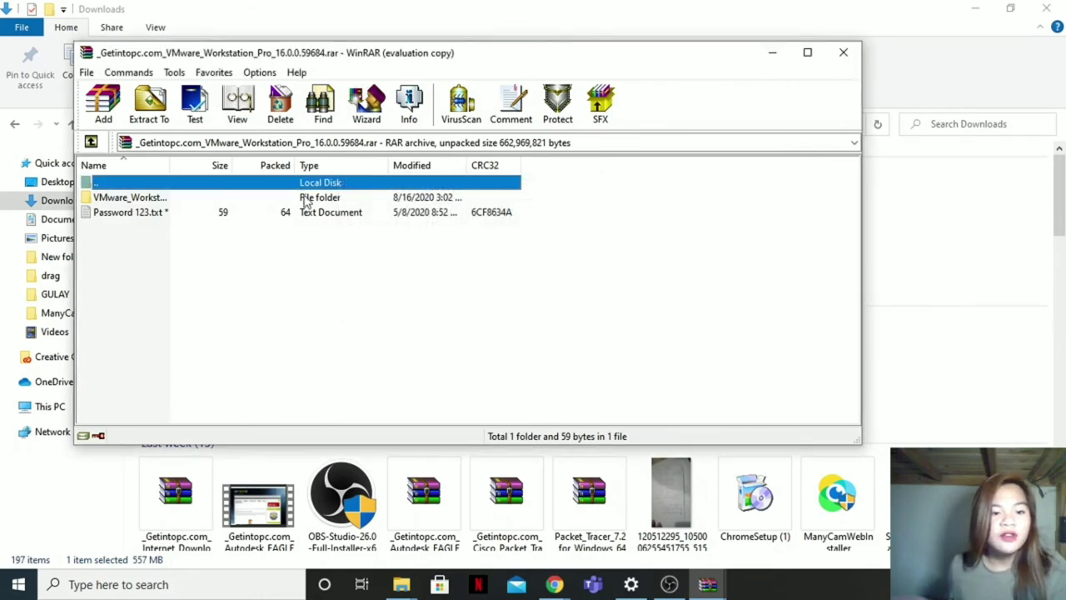
{"action": "double_click", "coordinate": [306, 198]}
{"action": "double_click", "coordinate": [306, 213]}
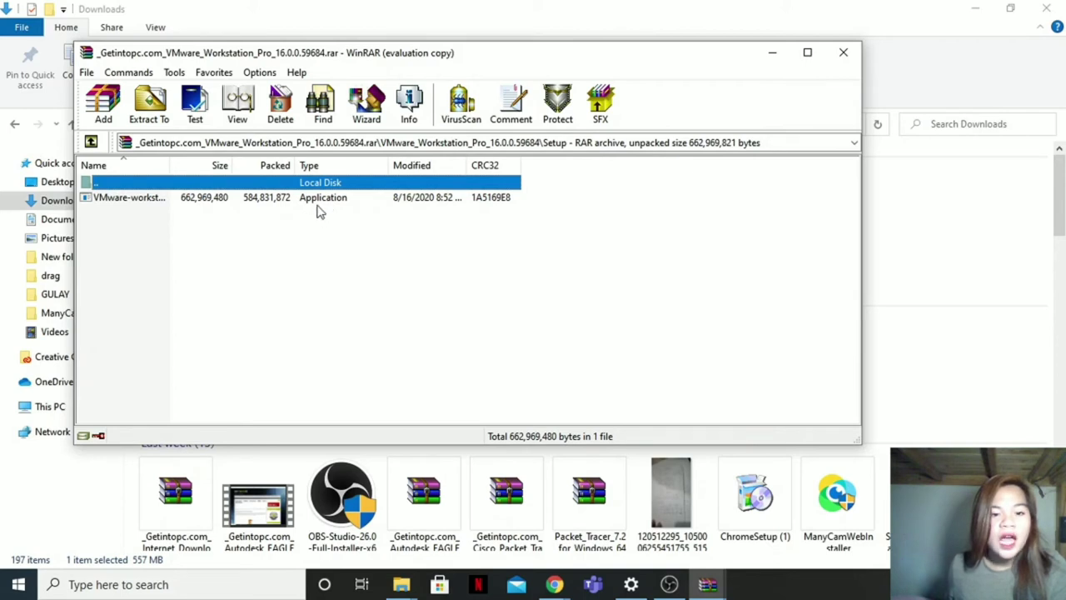
{"action": "double_click", "coordinate": [292, 200]}
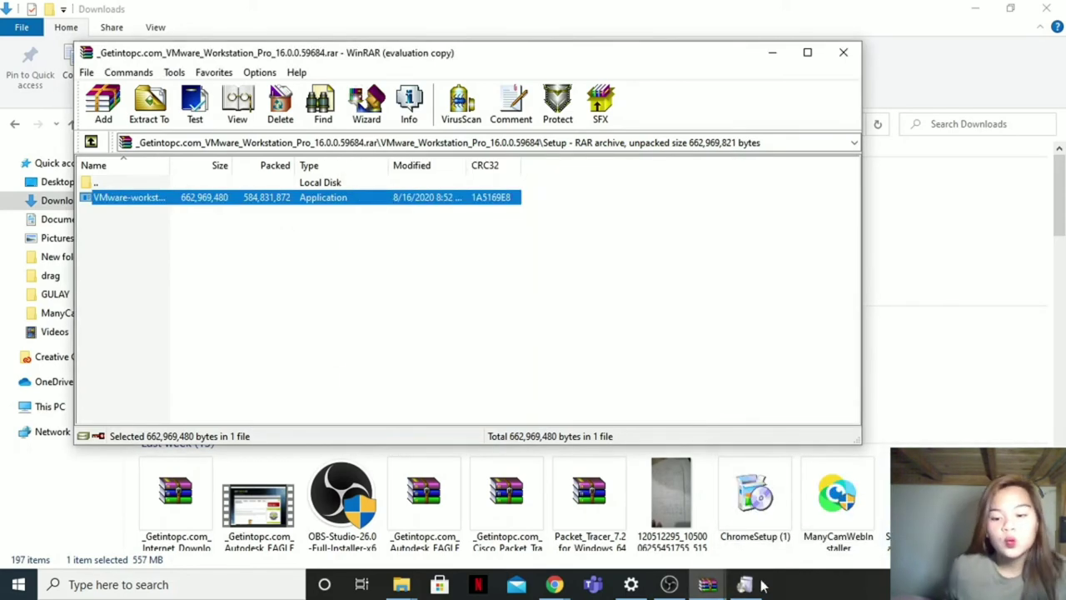
{"action": "mouse_move", "coordinate": [740, 522]}
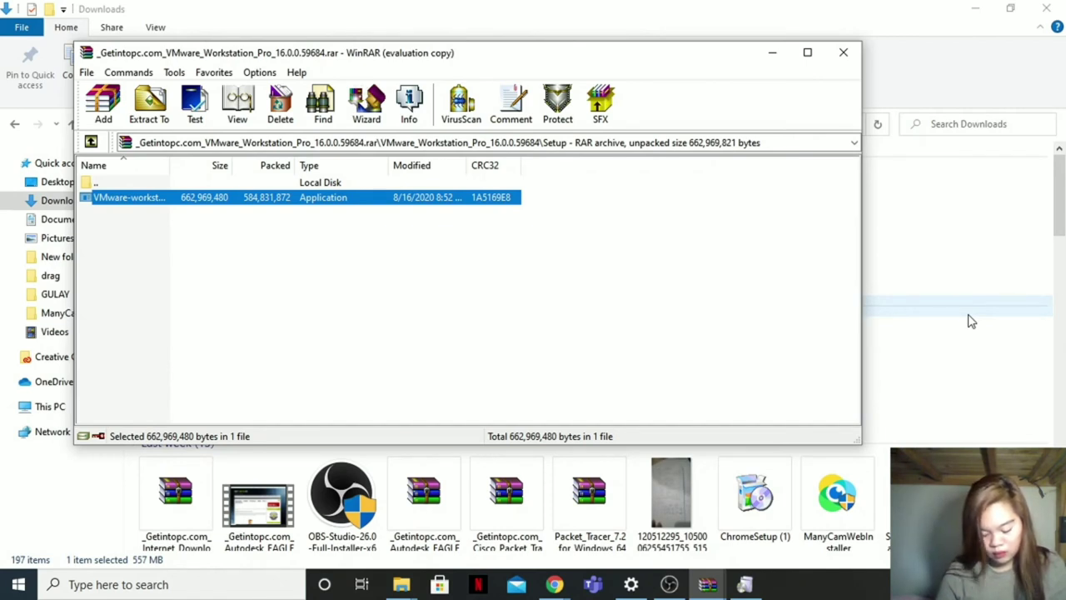
{"action": "left_click", "coordinate": [485, 216]}
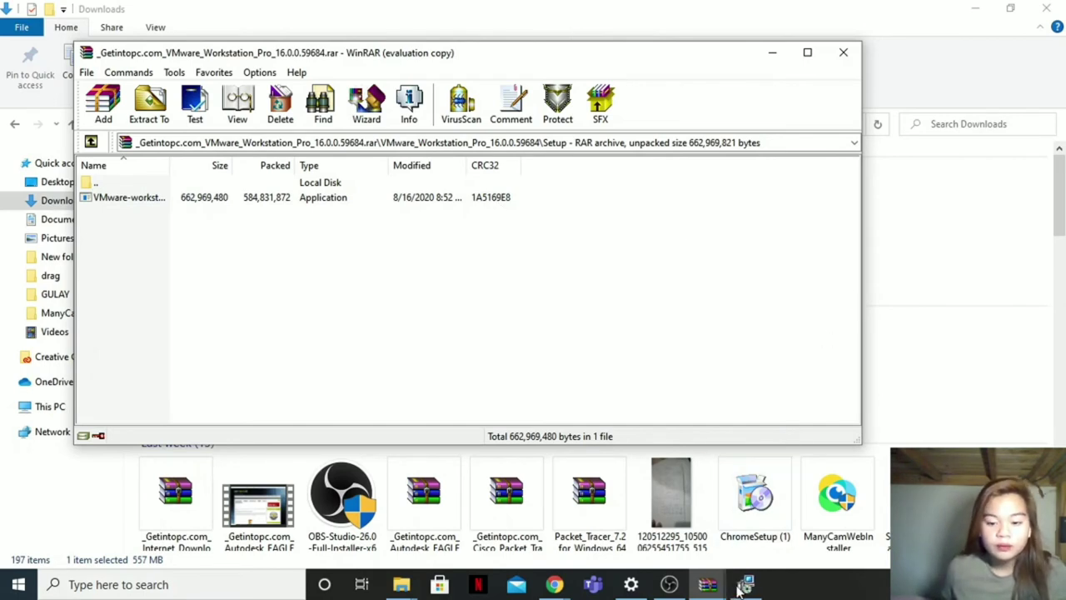
Step: Bring the VMware Workstation Pro Setup wizard forward and accept the licence agreement
{"action": "mouse_move", "coordinate": [749, 586]}
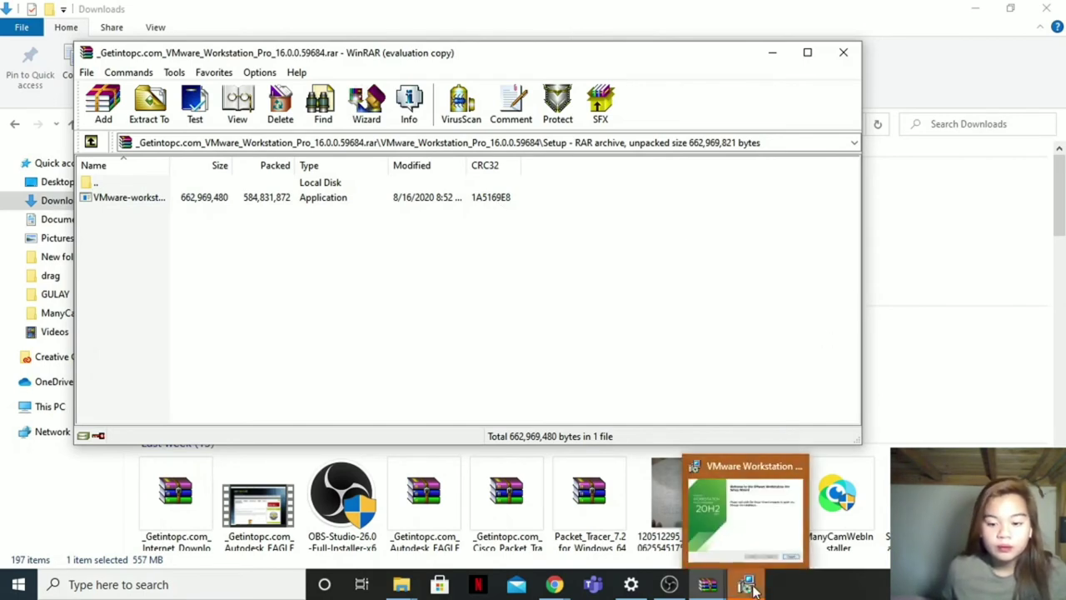
{"action": "left_click", "coordinate": [758, 529]}
{"action": "left_click", "coordinate": [613, 414]}
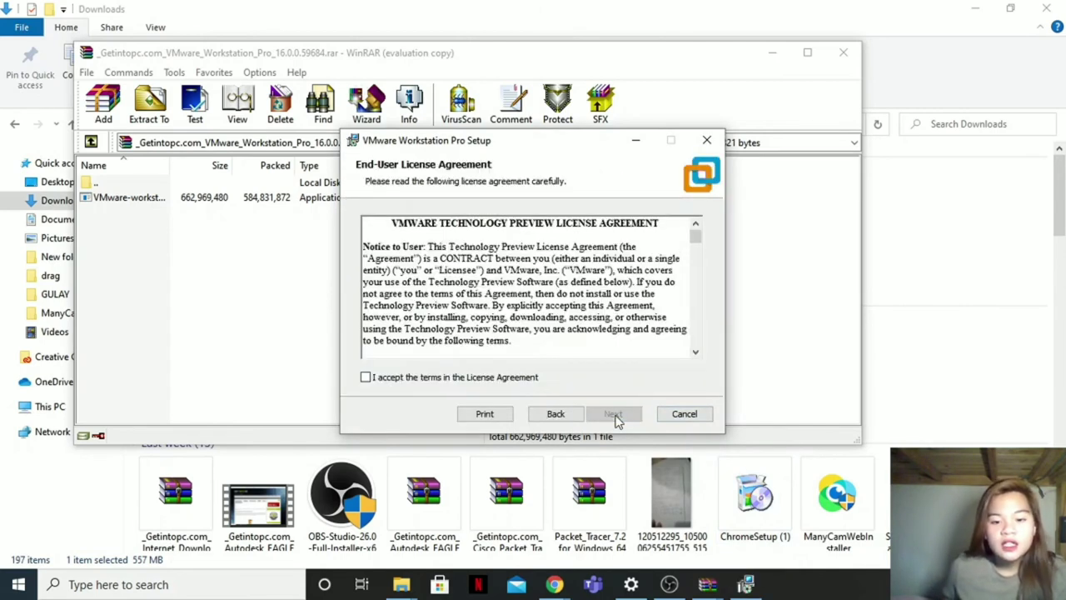
{"action": "left_click", "coordinate": [433, 379]}
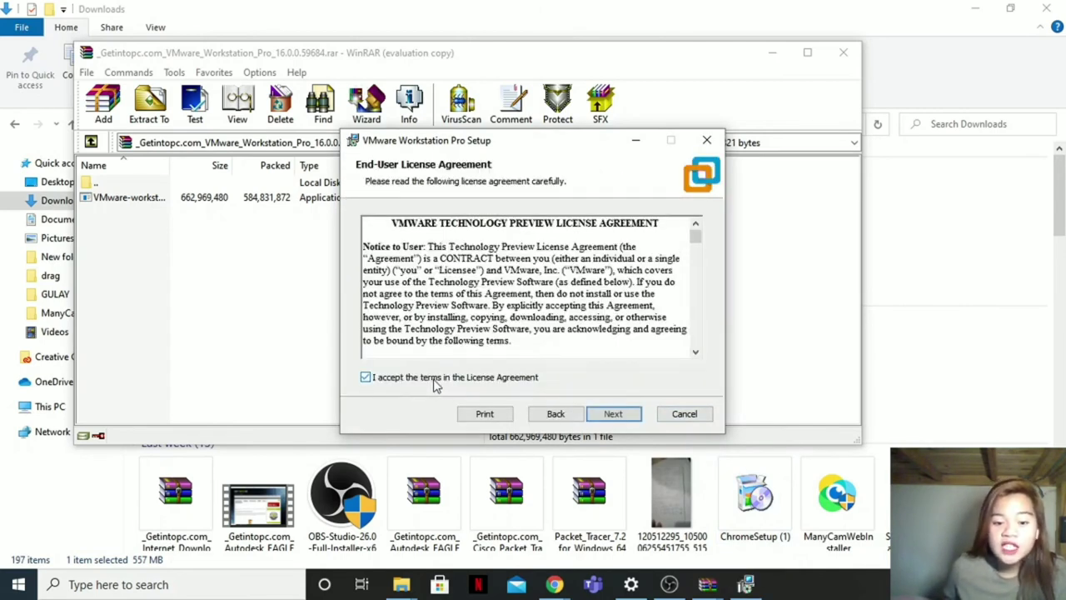
{"action": "left_click", "coordinate": [613, 413]}
Step: Keep the default install location, update and CEIP settings, and desktop and Start Menu shortcuts
{"action": "left_click", "coordinate": [614, 413]}
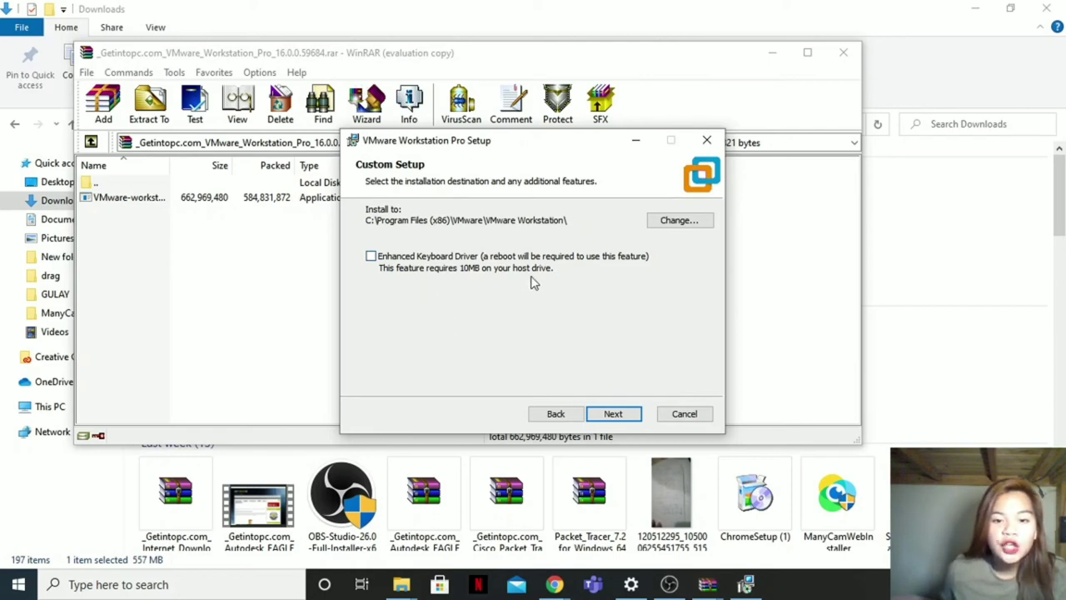
{"action": "left_click", "coordinate": [617, 416]}
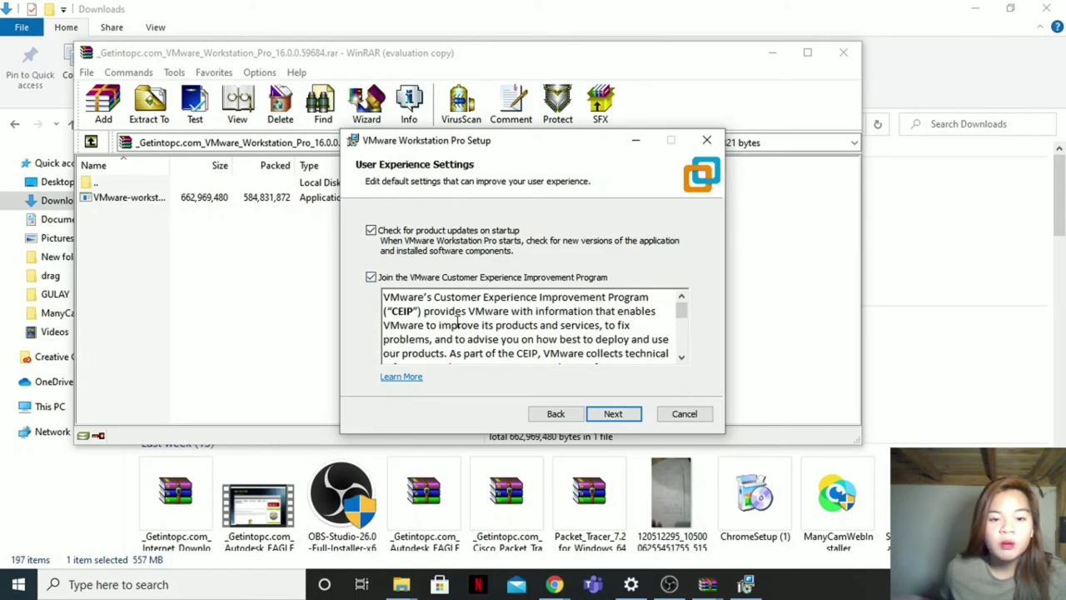
{"action": "left_click", "coordinate": [631, 421]}
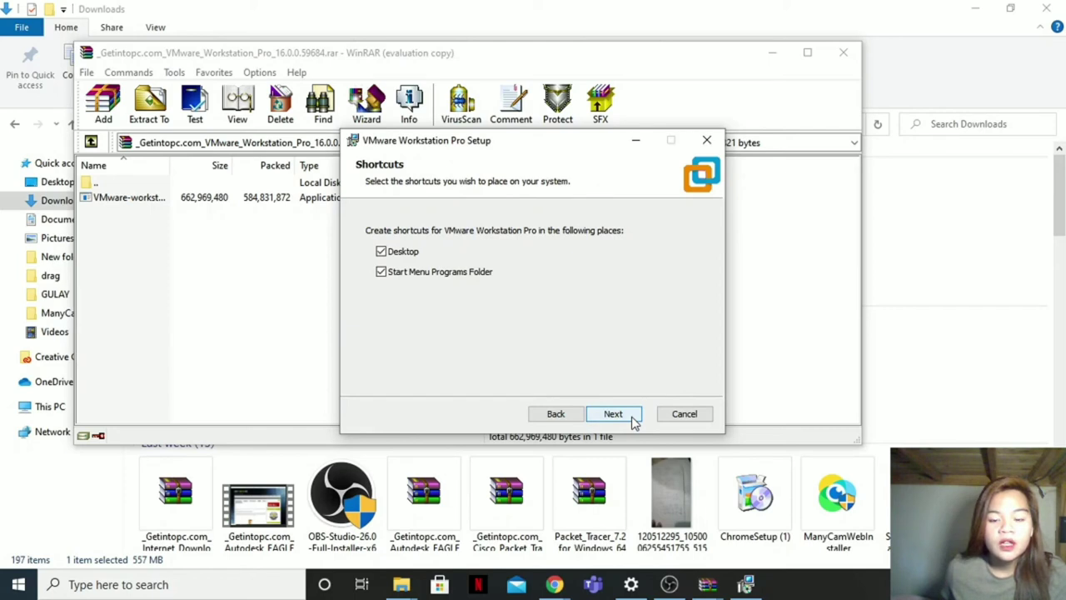
{"action": "left_click", "coordinate": [613, 414]}
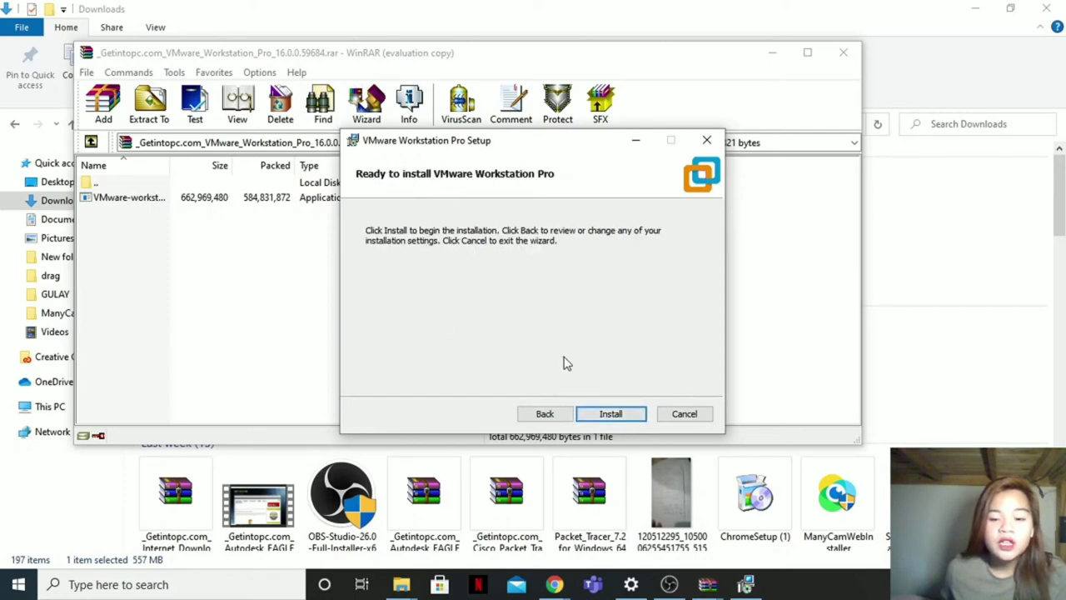
Step: Run the VMware Workstation Pro installation through to the Completed the Setup Wizard page
{"action": "left_click", "coordinate": [614, 414]}
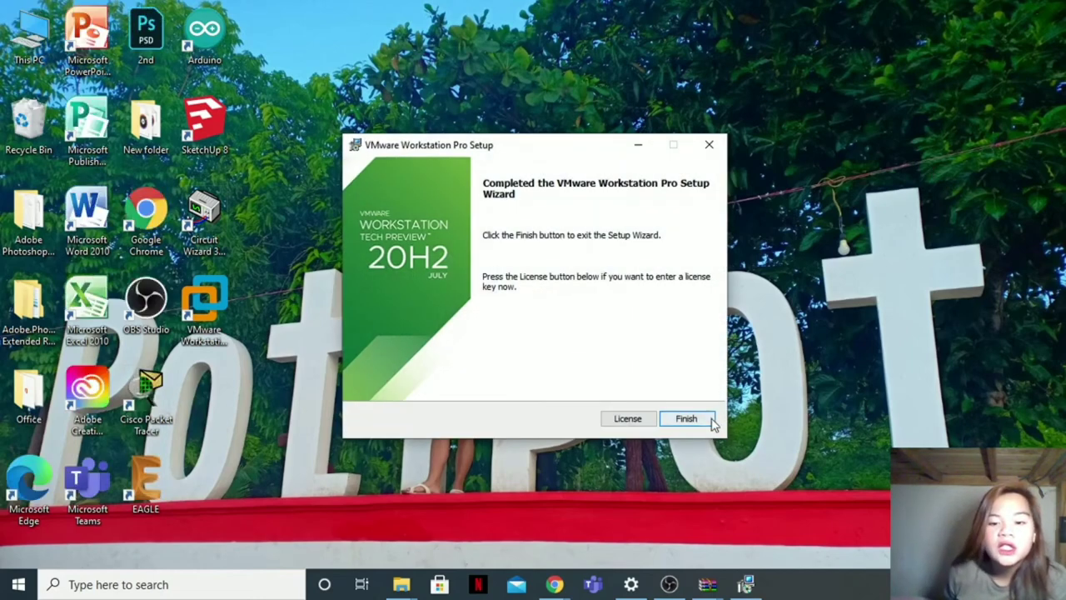
Step: Close the finished setup wizard and launch VMware Workstation from its desktop shortcut
{"action": "left_click", "coordinate": [677, 421]}
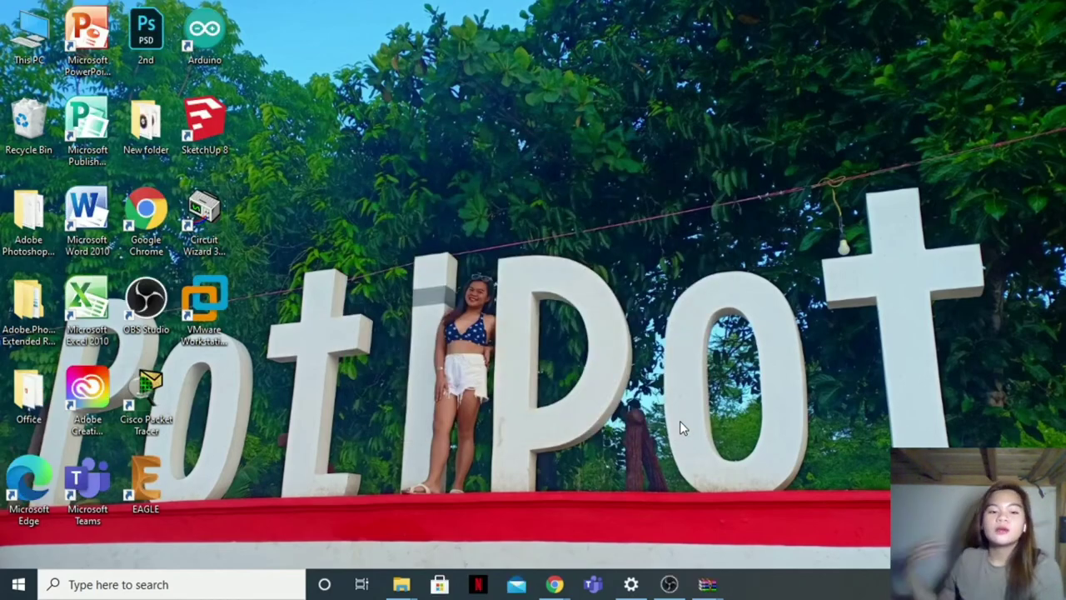
{"action": "right_click", "coordinate": [219, 333]}
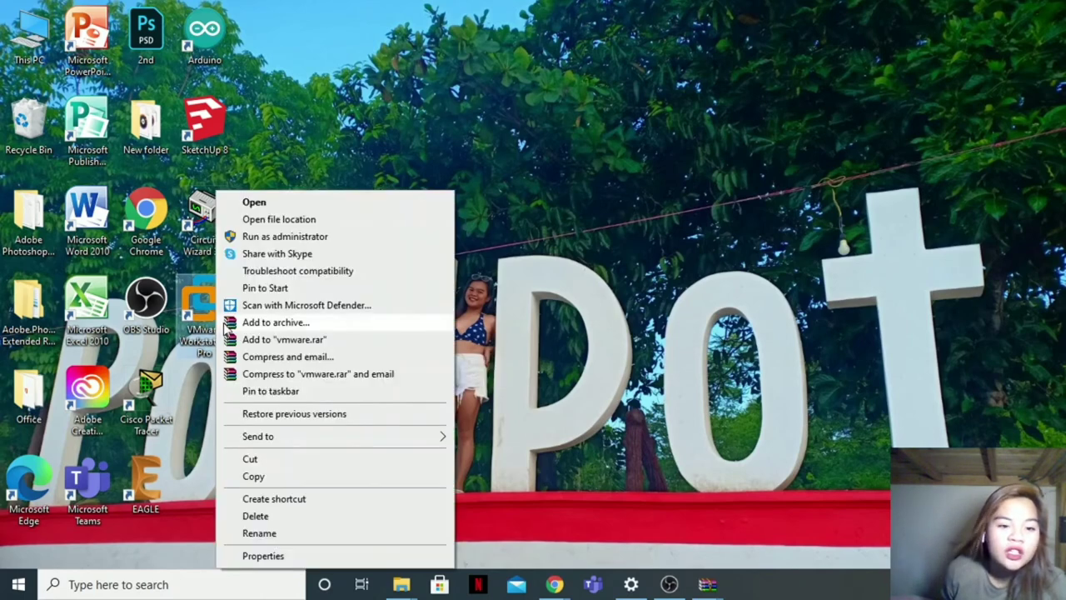
{"action": "left_click", "coordinate": [300, 202]}
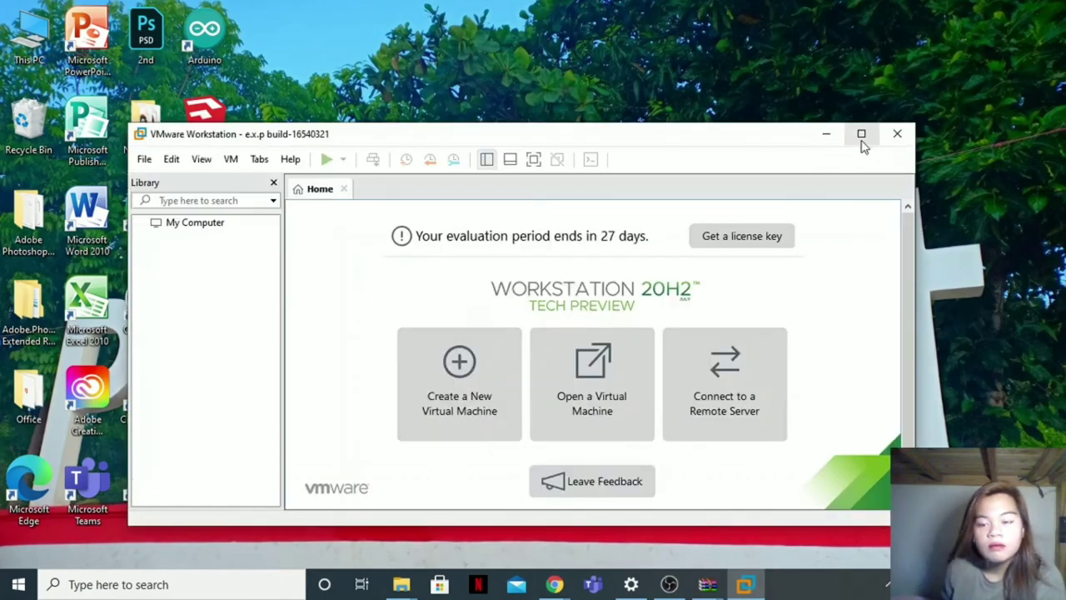
Step: Maximize VMware Workstation, dismiss the version 16.0.0 update notice and open the Help menu
{"action": "left_click", "coordinate": [862, 134]}
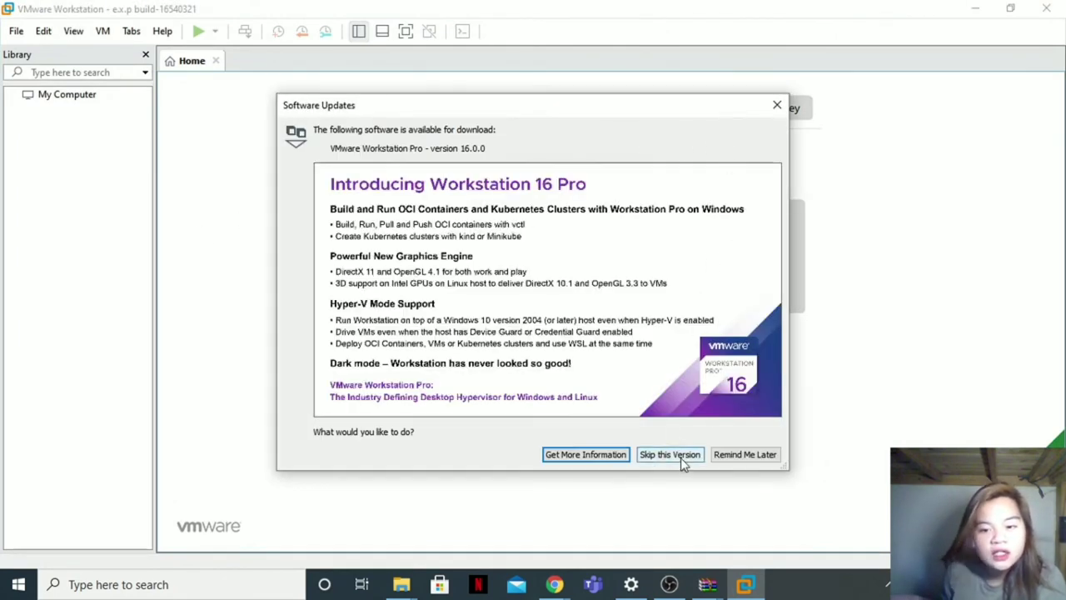
{"action": "left_click", "coordinate": [778, 105]}
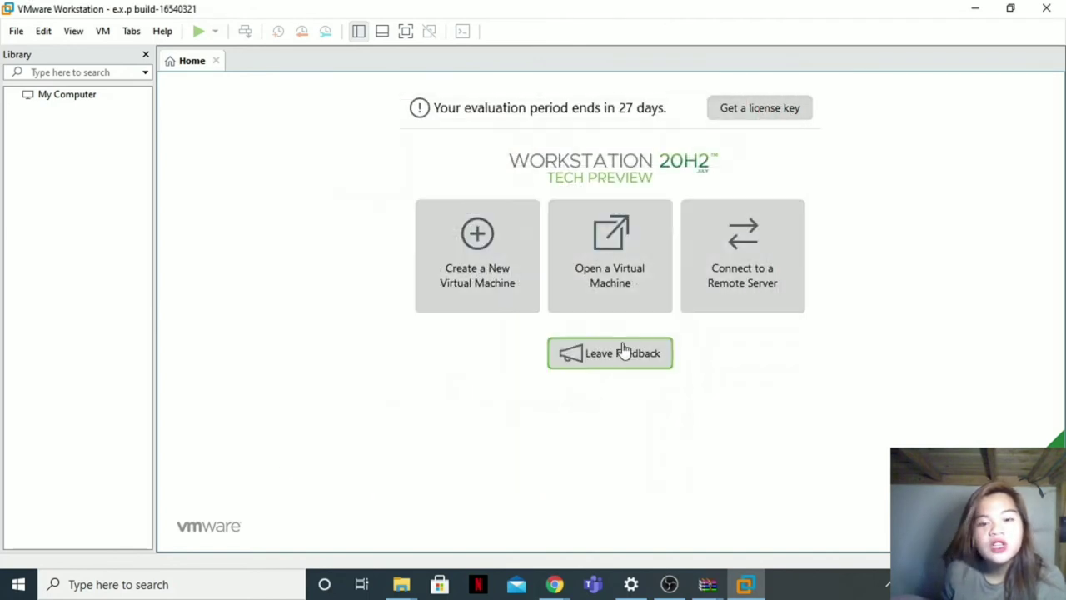
{"action": "left_click", "coordinate": [164, 31]}
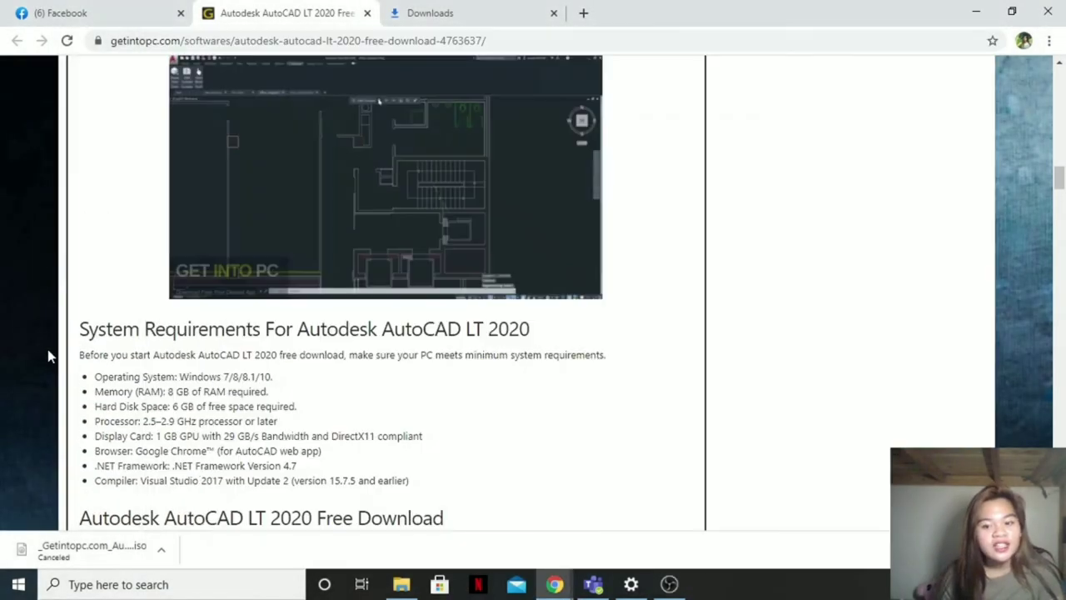
Step: Start the 'Download 64 Bit x64 v2020' AutoCAD LT download and open its download-bar options
{"action": "scroll", "coordinate": [638, 298], "scroll_direction": "up", "scroll_amount": 15}
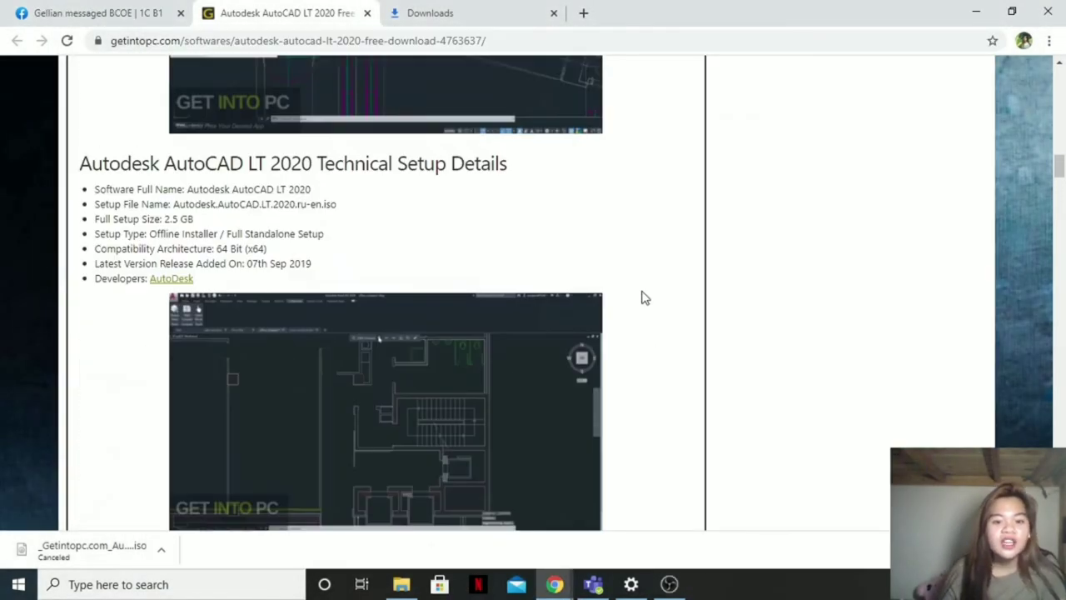
{"action": "scroll", "coordinate": [437, 225], "scroll_direction": "up", "scroll_amount": 5}
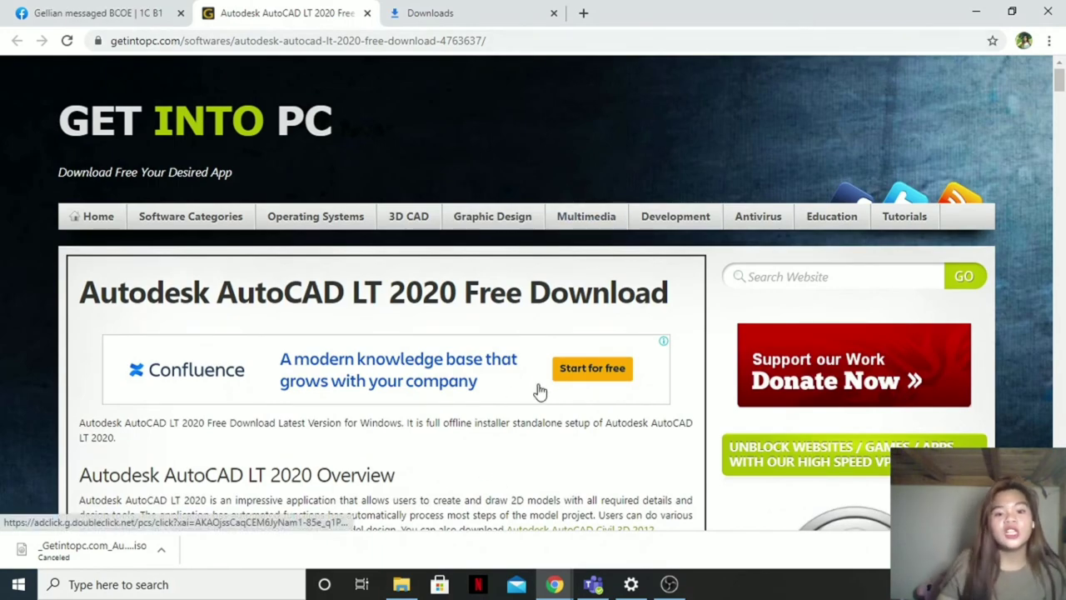
{"action": "scroll", "coordinate": [540, 390], "scroll_direction": "down", "scroll_amount": 10}
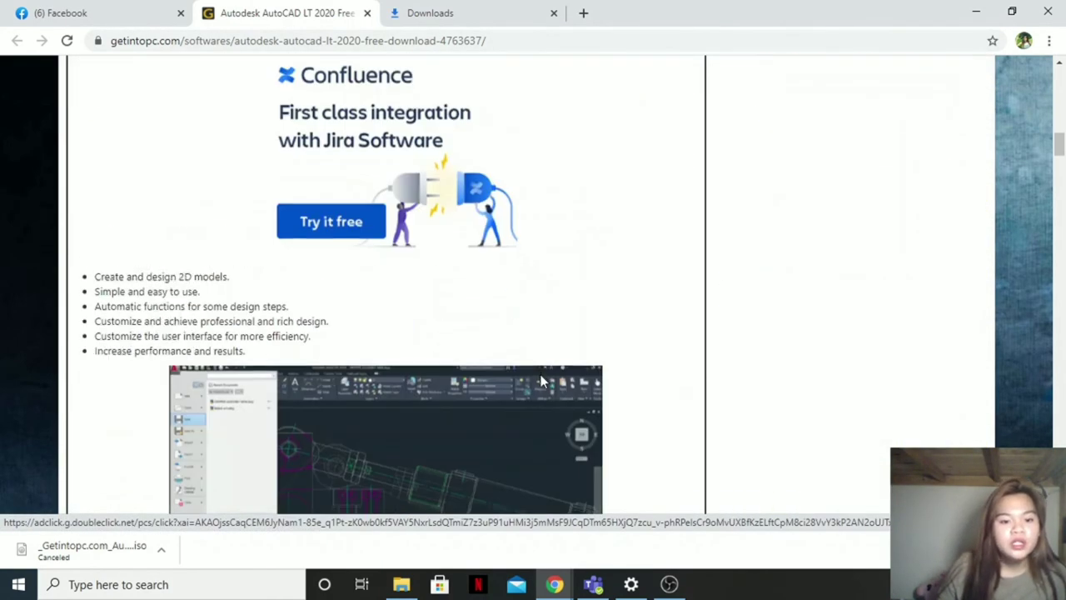
{"action": "scroll", "coordinate": [540, 382], "scroll_direction": "down", "scroll_amount": 10}
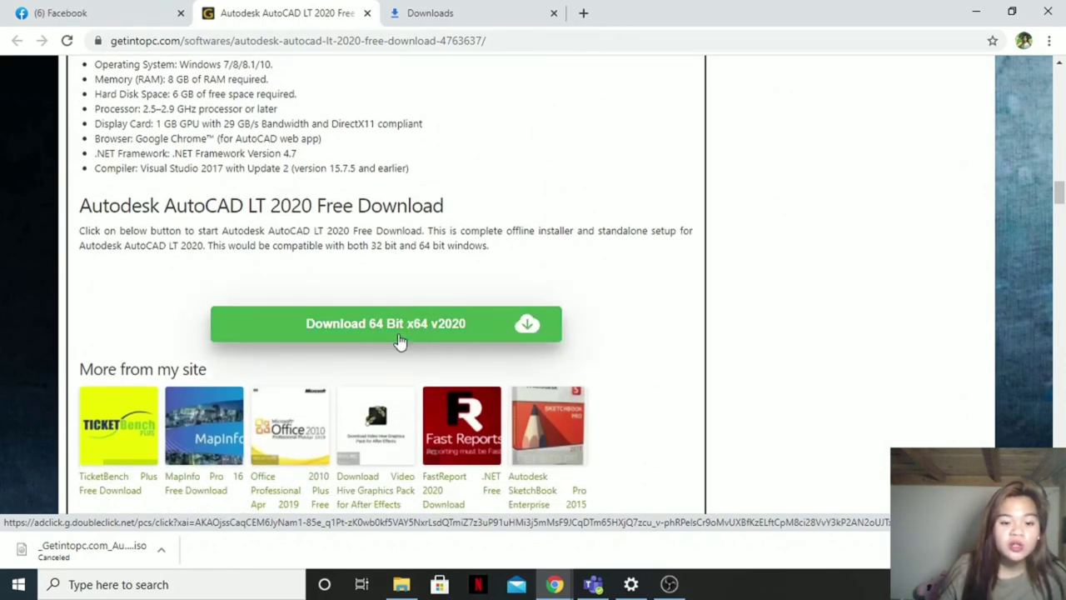
{"action": "left_click", "coordinate": [495, 325]}
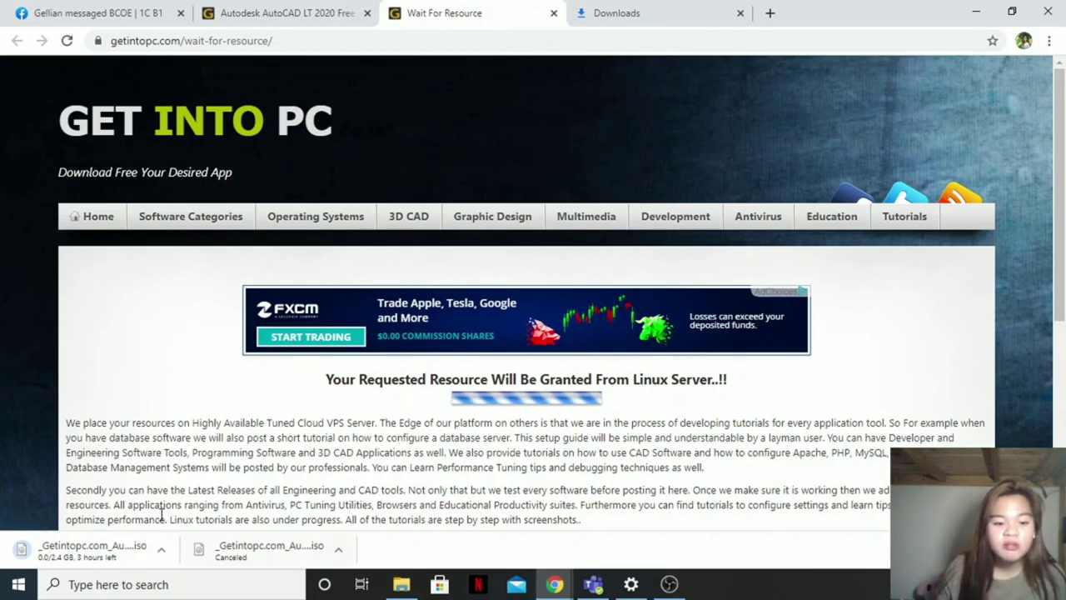
{"action": "left_click", "coordinate": [162, 552]}
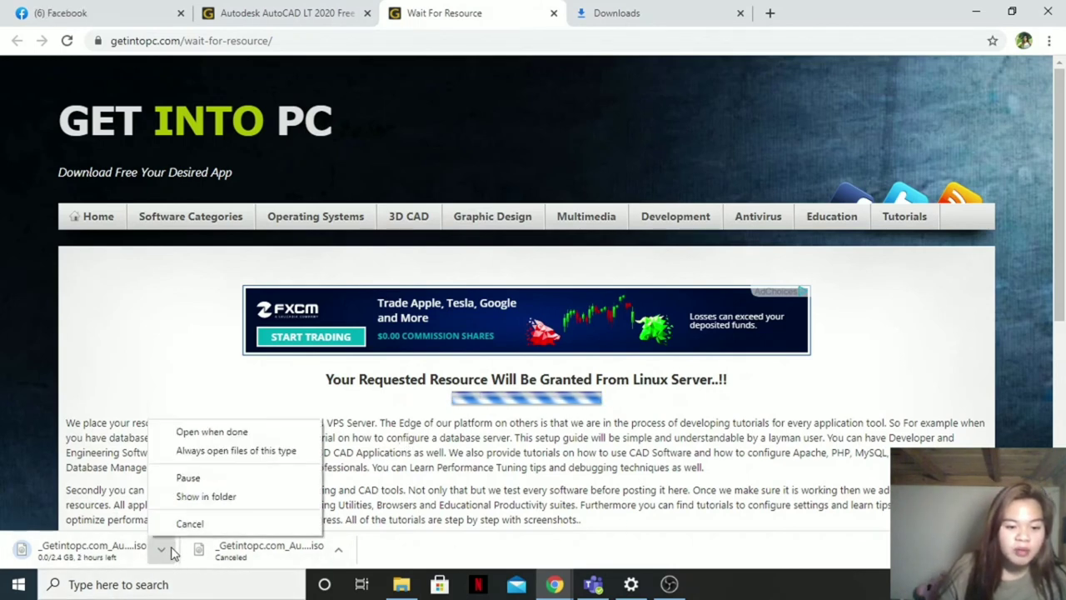
Step: Cancel the browser download and mount the AutoCAD LT 2020 ISO from the Downloads folder
{"action": "left_click", "coordinate": [221, 527]}
{"action": "left_click", "coordinate": [401, 584]}
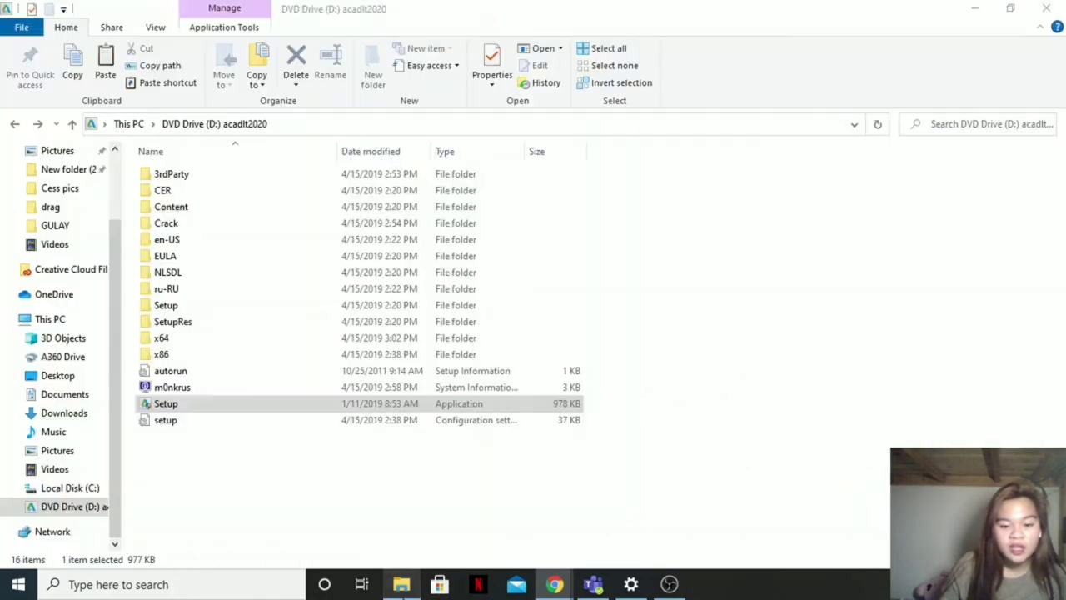
{"action": "left_click", "coordinate": [15, 124]}
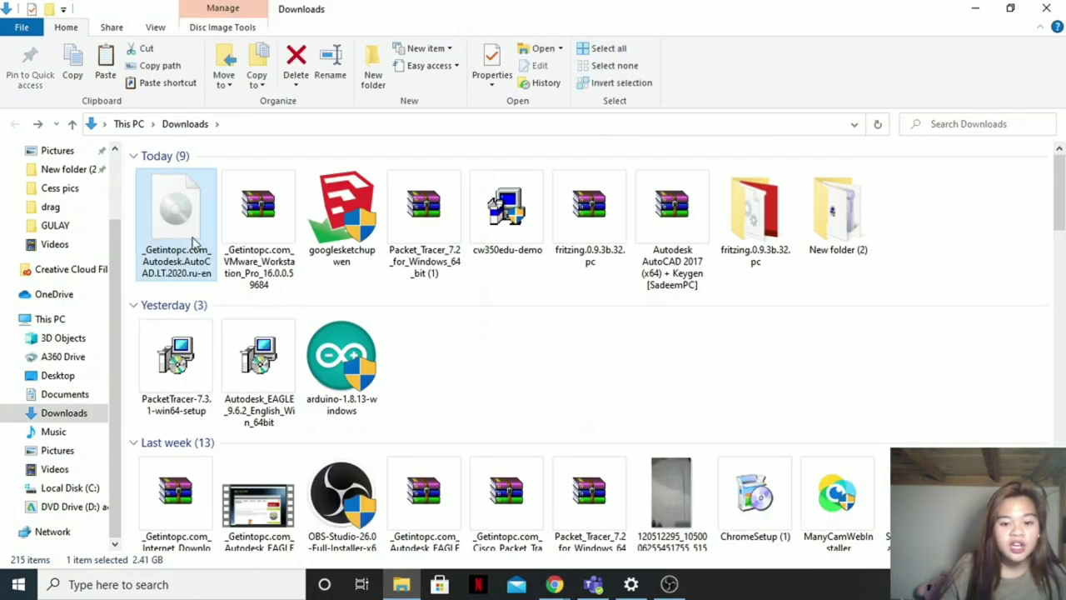
{"action": "right_click", "coordinate": [192, 235]}
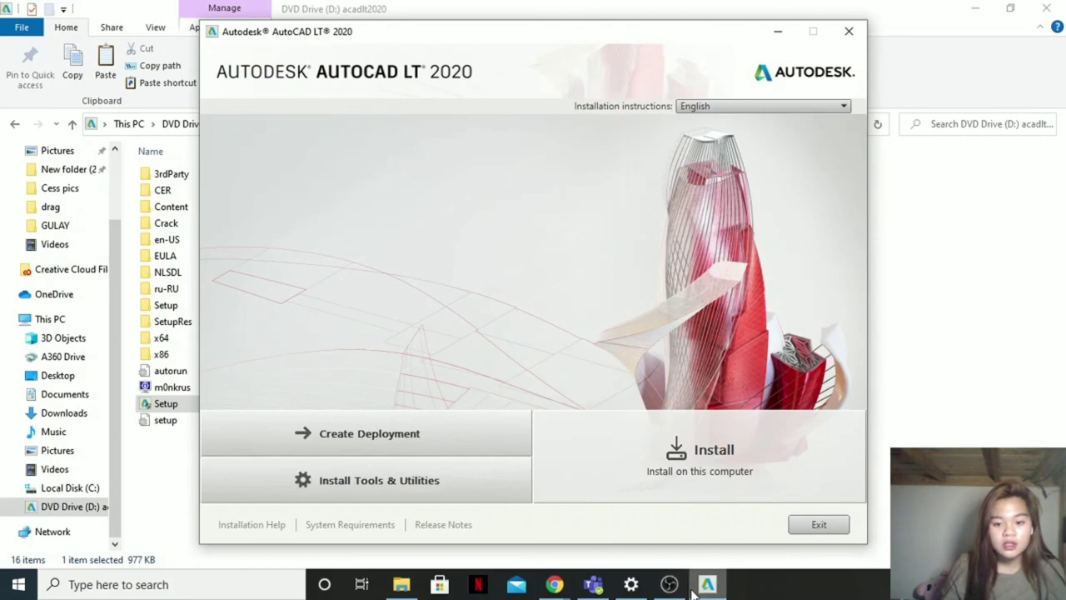
Step: Choose Install on this computer, then accept the AutoCAD LT 2020 licence agreement and continue
{"action": "left_click", "coordinate": [740, 467]}
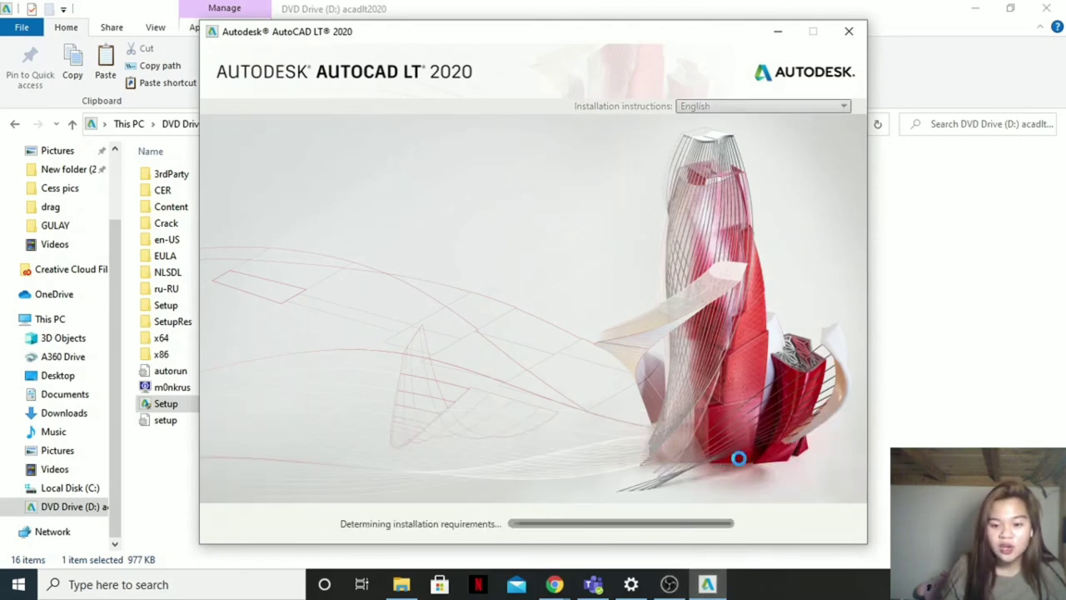
{"action": "mouse_move", "coordinate": [668, 584]}
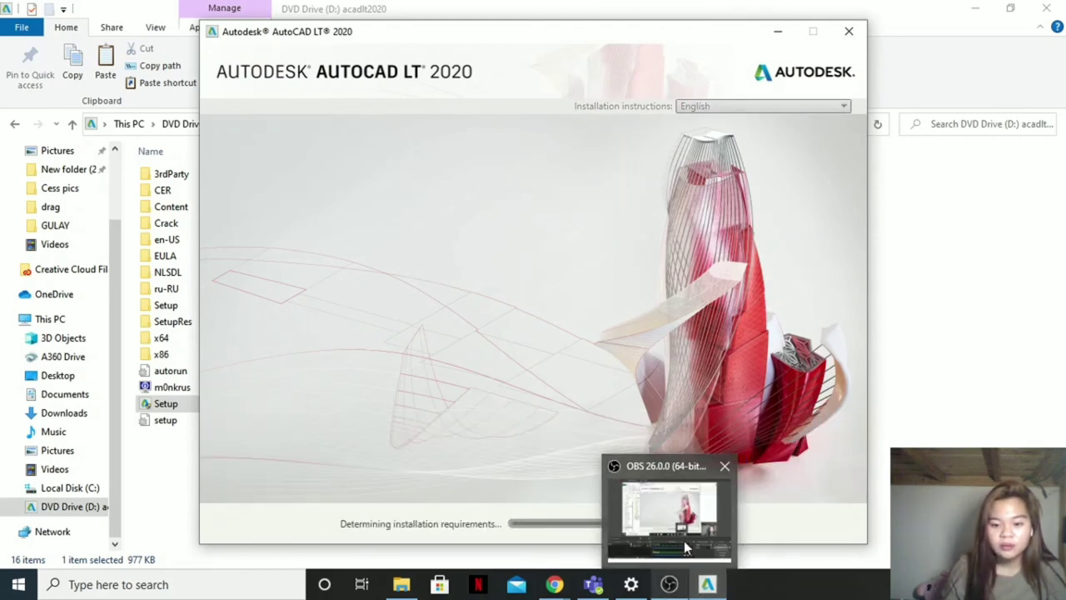
{"action": "mouse_move", "coordinate": [684, 540]}
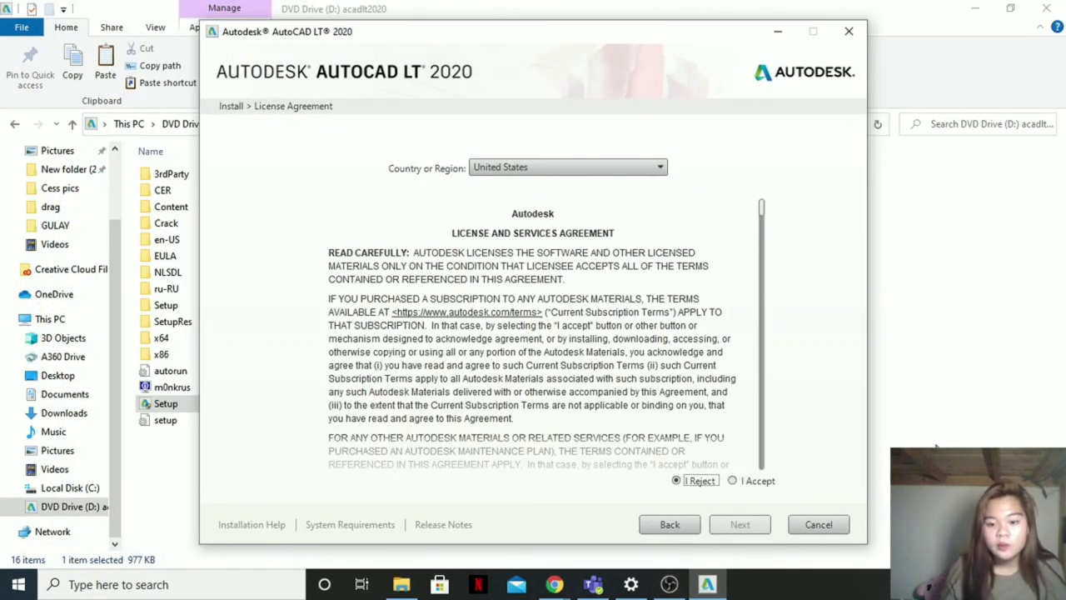
{"action": "scroll", "coordinate": [660, 389], "scroll_direction": "down", "scroll_amount": 15}
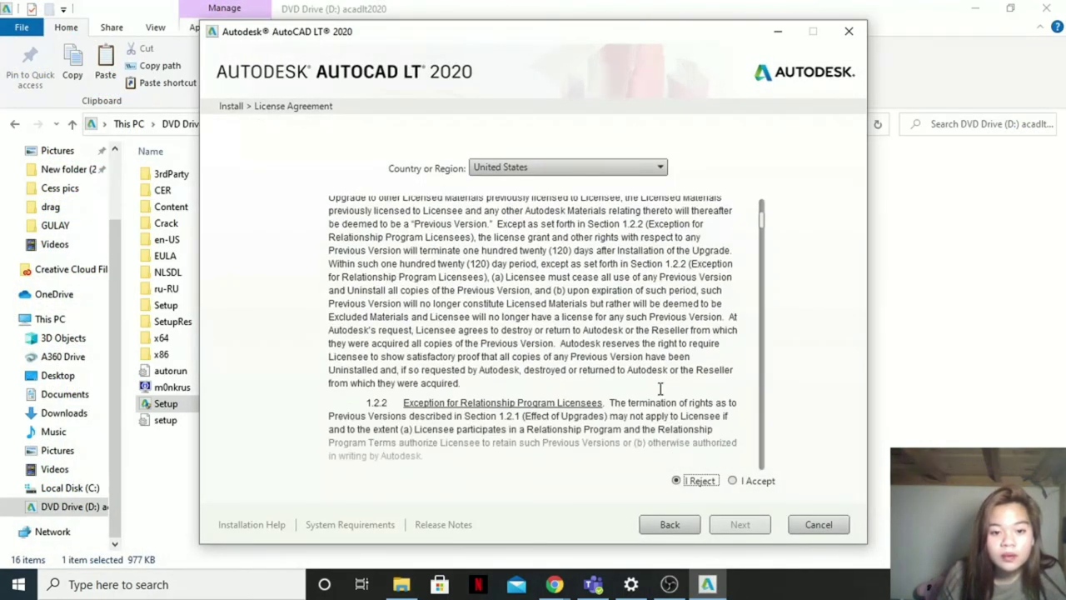
{"action": "left_click", "coordinate": [732, 481]}
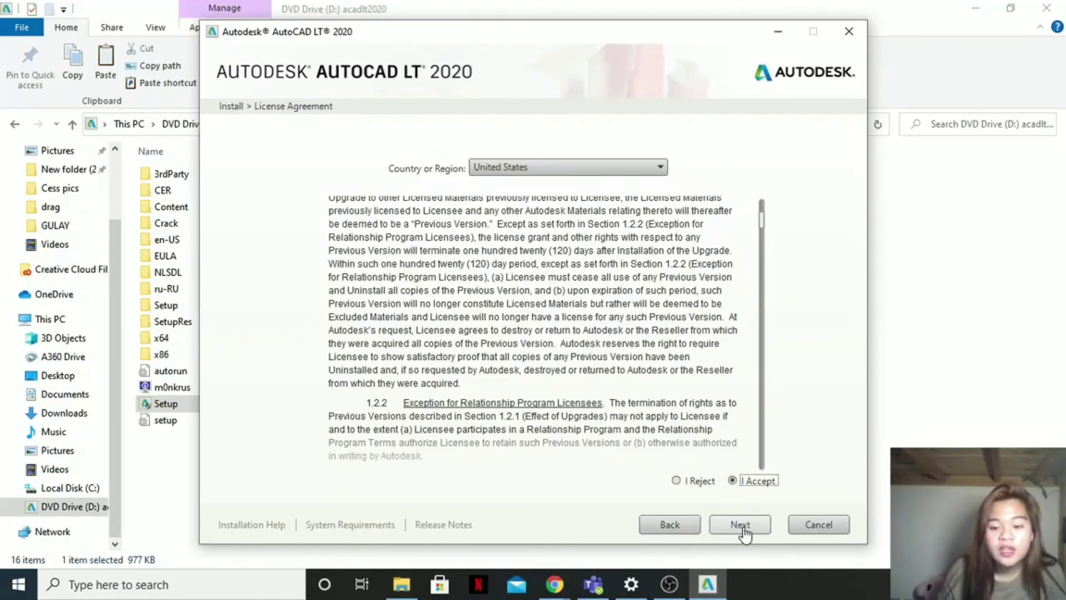
{"action": "left_click", "coordinate": [741, 525]}
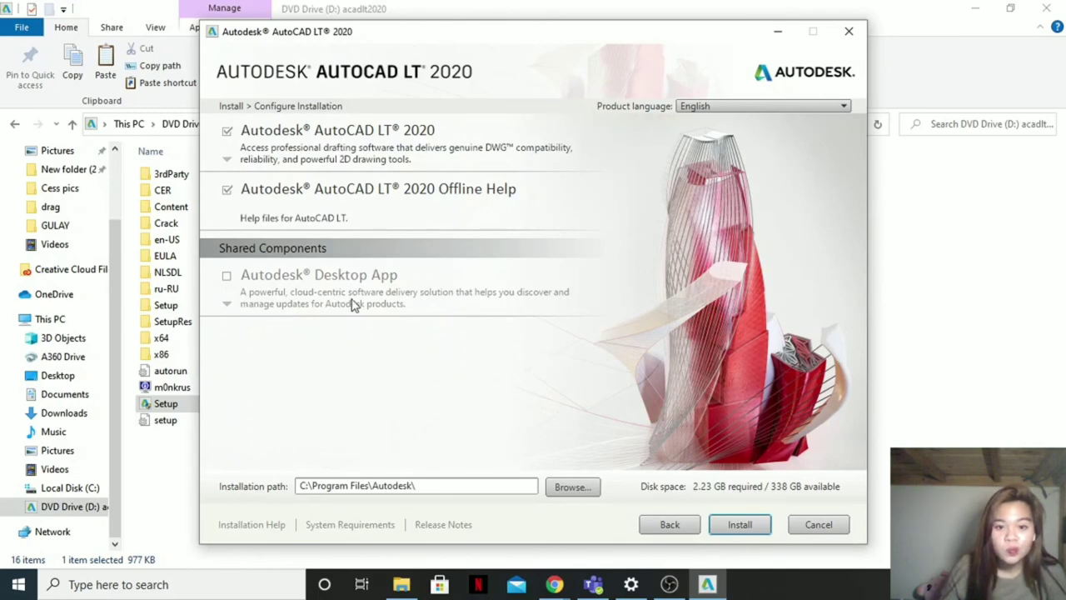
Step: Install AutoCAD LT 2020 with Offline Help into C:\Program Files\Autodesk, then close the installer with Finish
{"action": "left_click", "coordinate": [750, 528]}
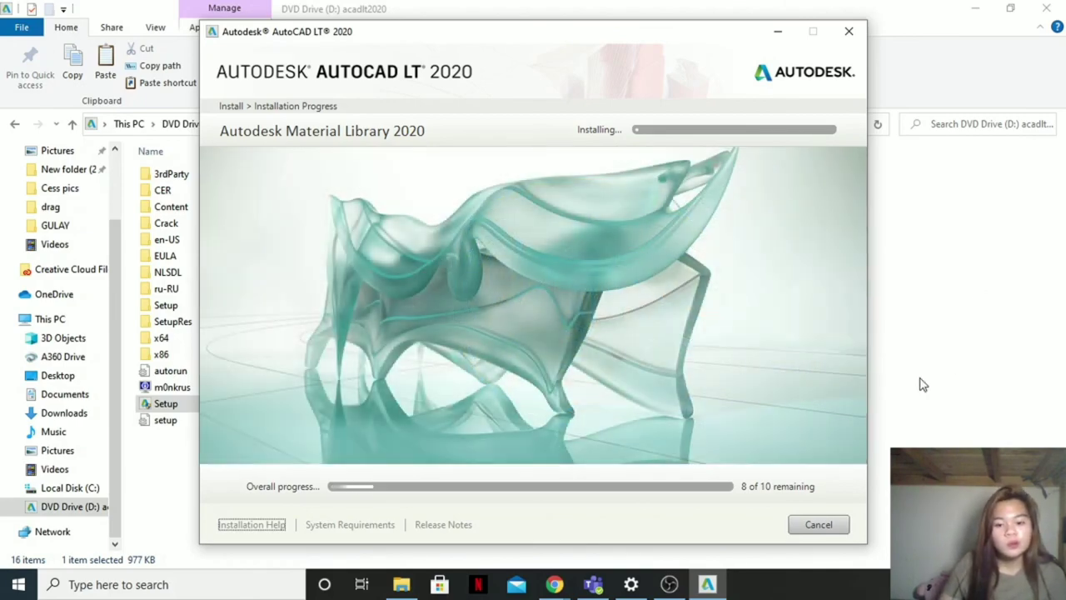
{"action": "left_click", "coordinate": [669, 584]}
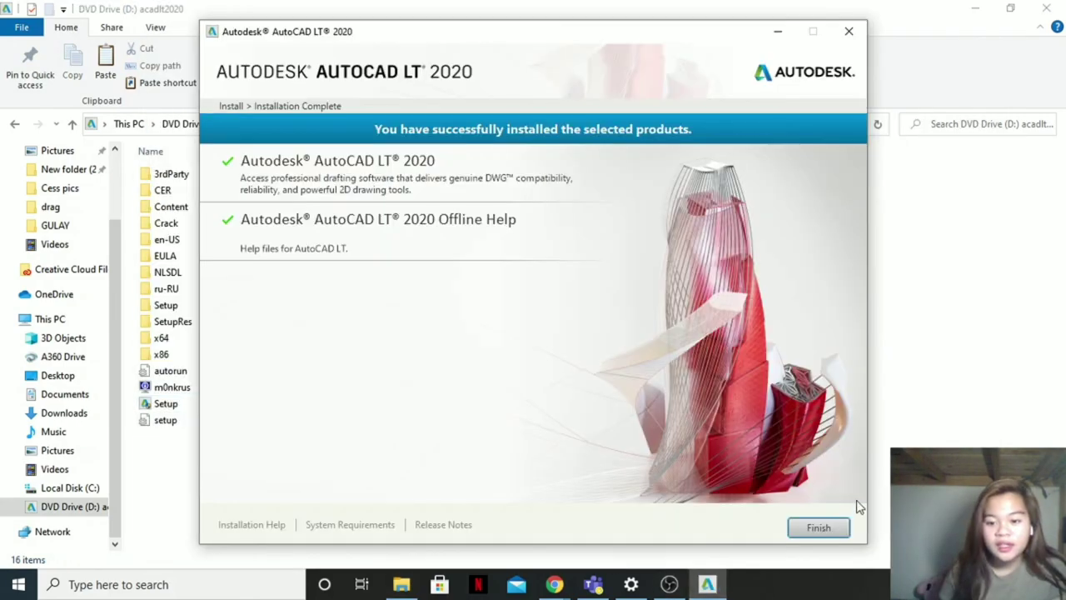
{"action": "left_click", "coordinate": [817, 529]}
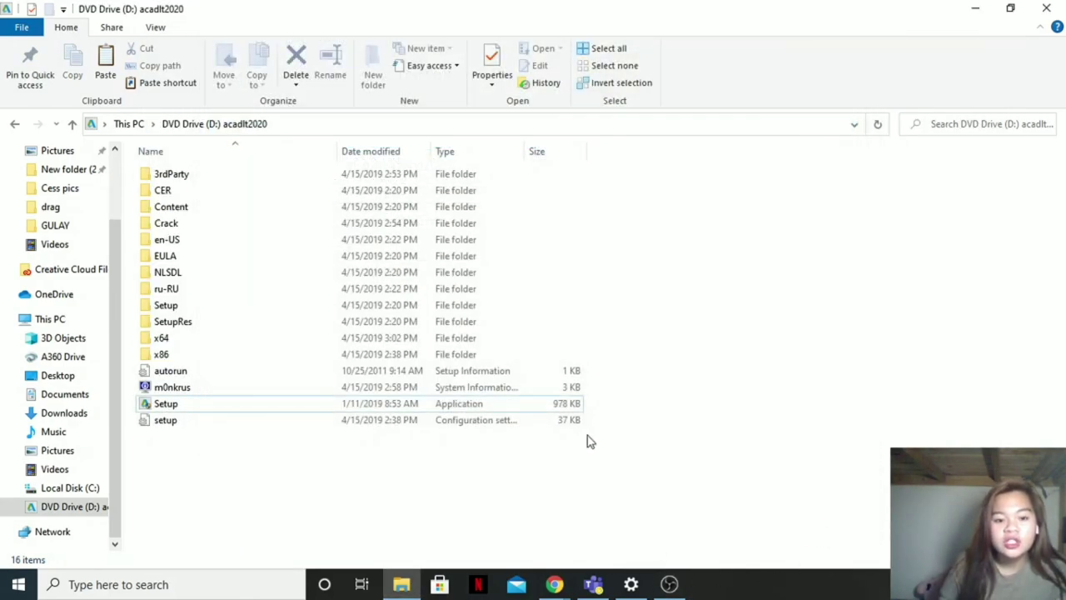
Step: Minimize Explorer, OBS and Chrome, refresh the desktop, and run AutoCAD LT 2020 as administrator
{"action": "left_click", "coordinate": [977, 10]}
{"action": "left_click", "coordinate": [902, 45]}
{"action": "left_click", "coordinate": [977, 13]}
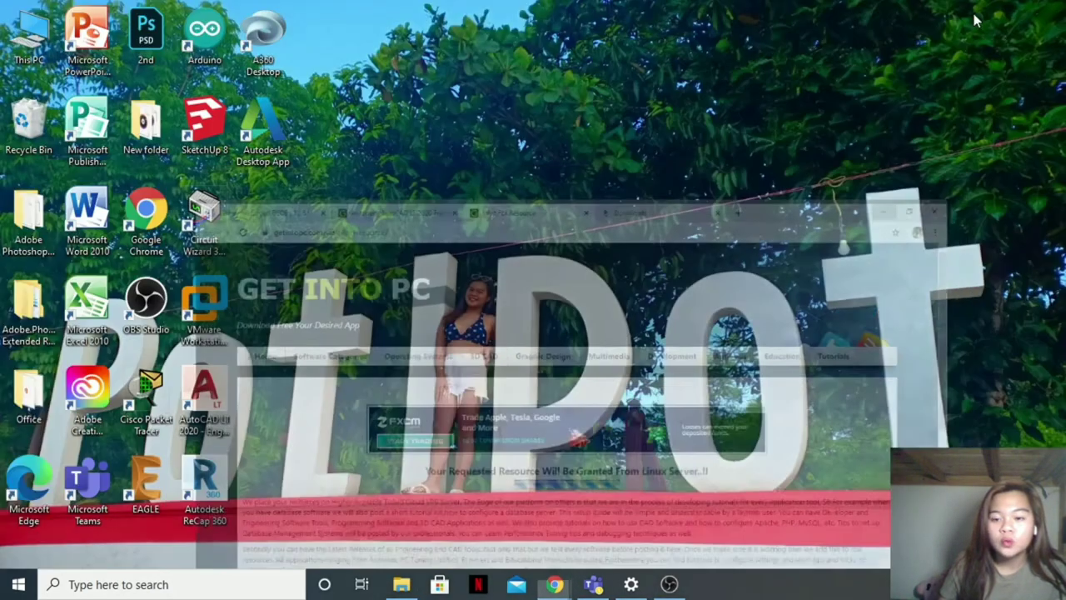
{"action": "right_click", "coordinate": [600, 218]}
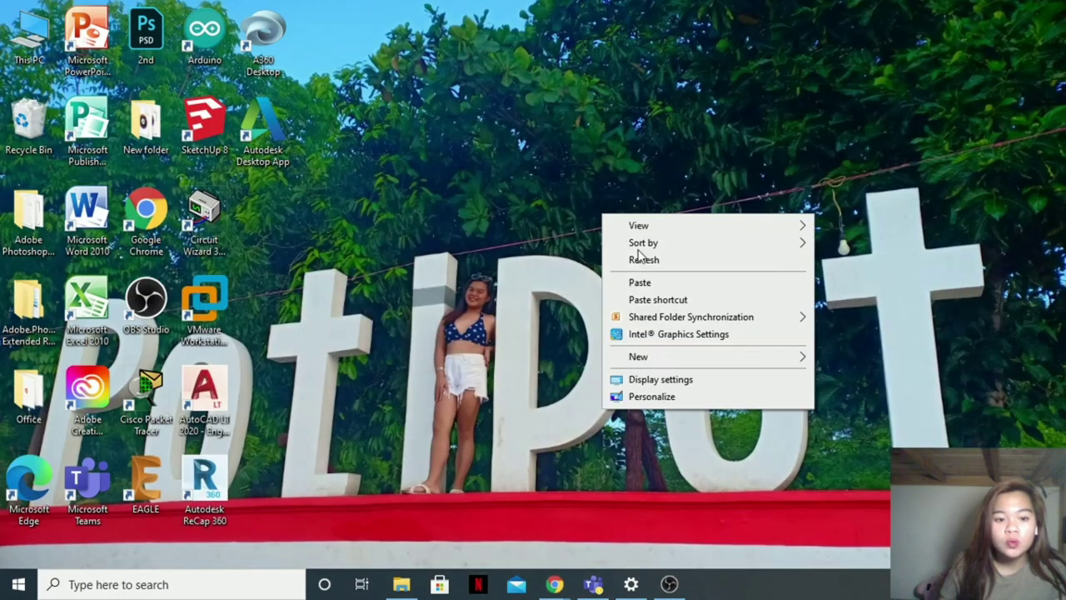
{"action": "left_click", "coordinate": [683, 260]}
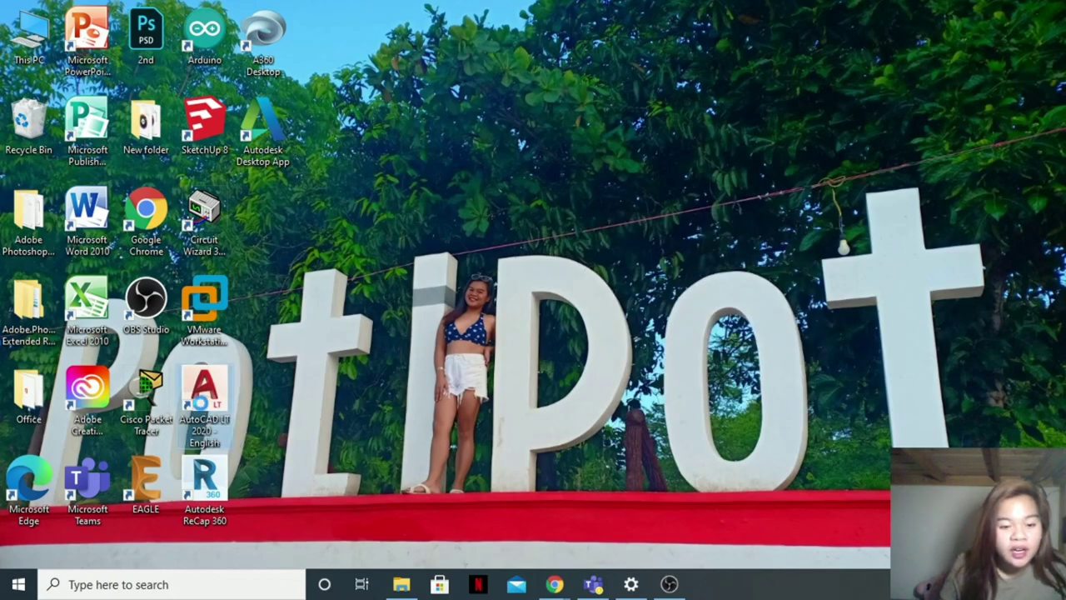
{"action": "right_click", "coordinate": [202, 402]}
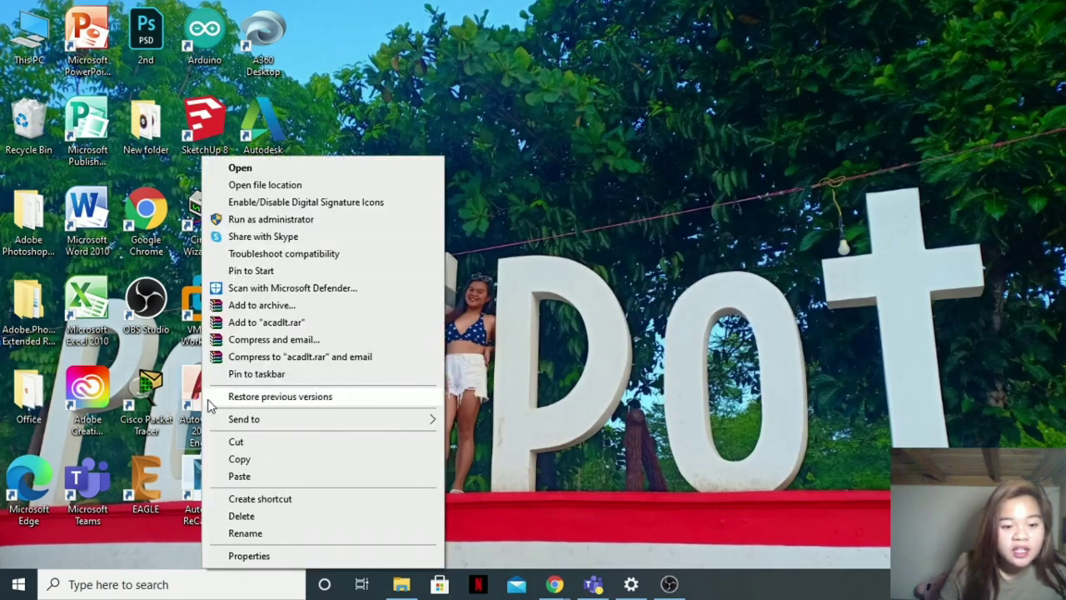
{"action": "left_click", "coordinate": [352, 220]}
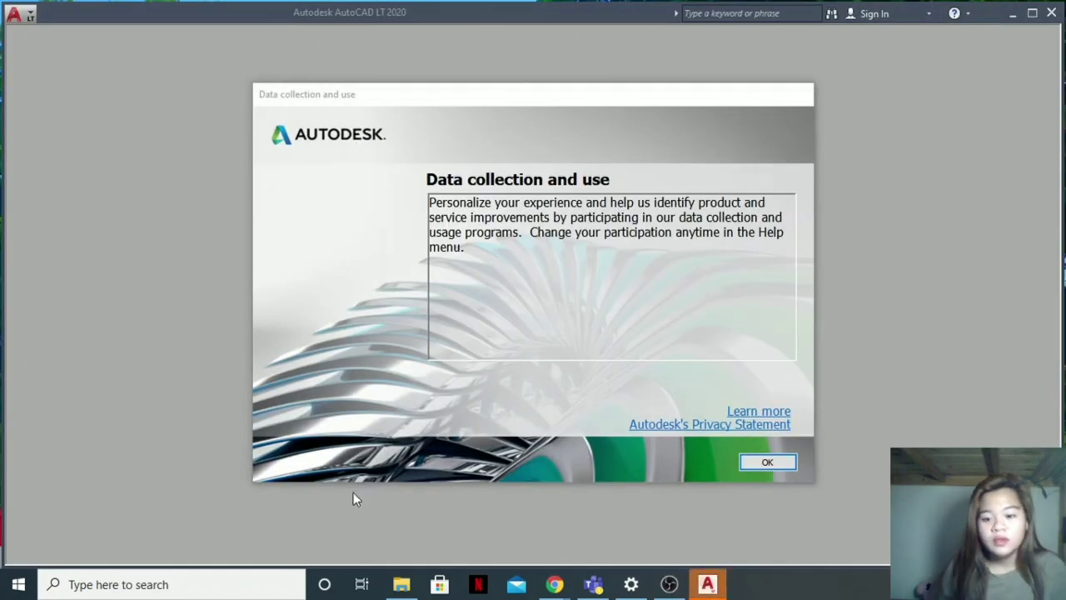
Step: Acknowledge AutoCAD LT's Data collection and use dialog with OK
{"action": "left_click", "coordinate": [768, 463]}
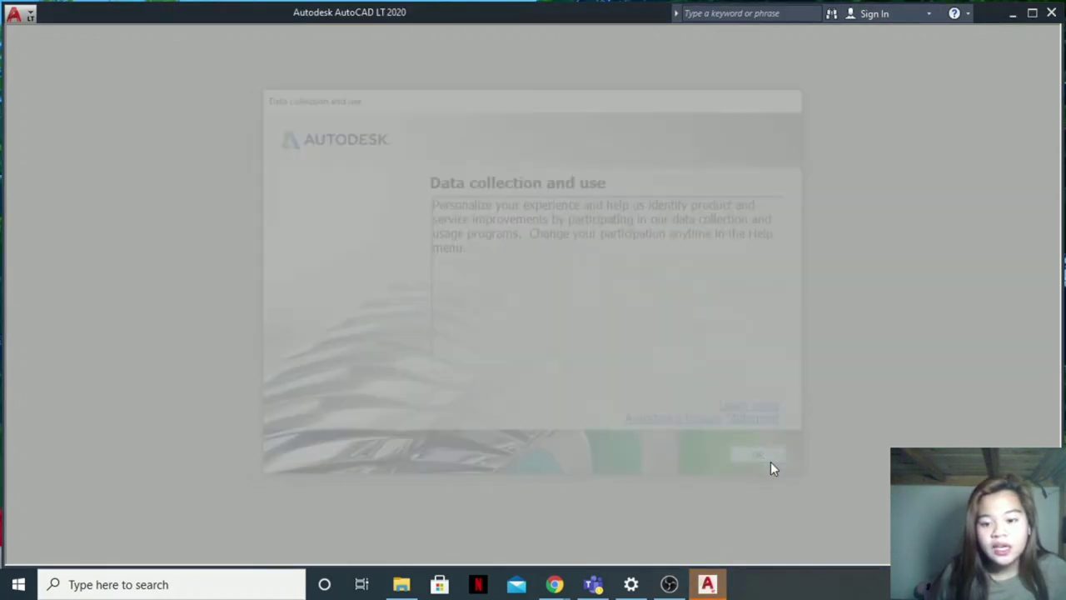